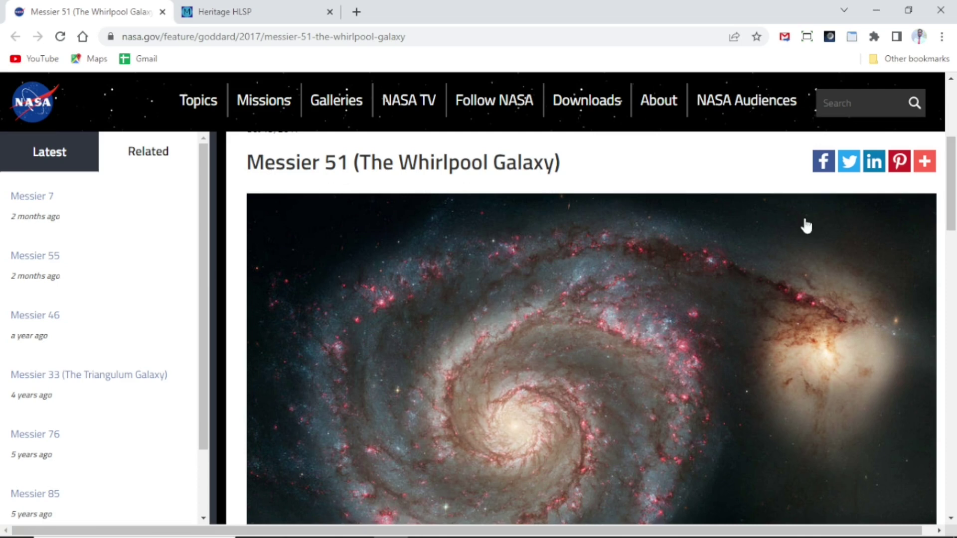
- Open the list of downloadable FITS files for the Whirlpool Galaxy M51 from the Hubble Heritage datasets
mouse_move(953, 184)
mouse_down()
mouse_move(955, 231)
mouse_move(955, 181)
mouse_up()
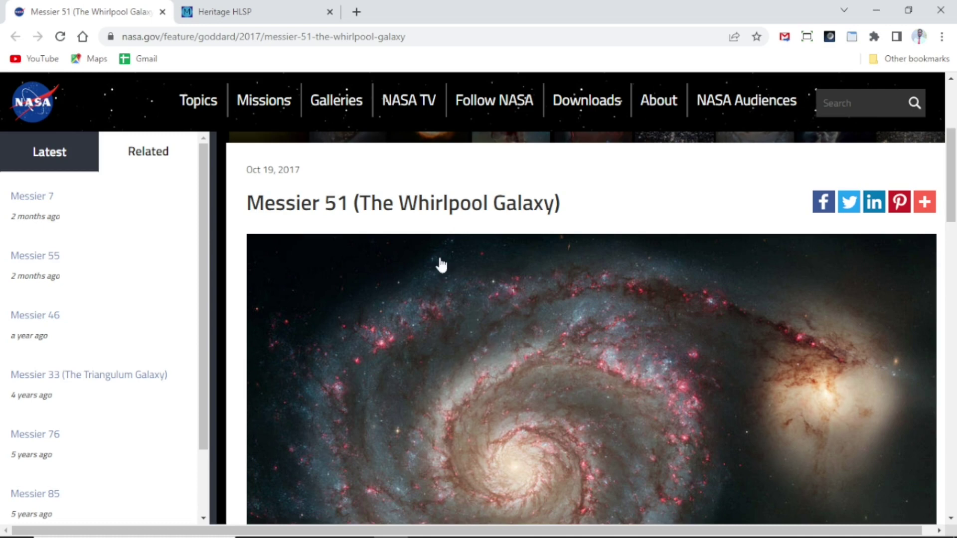
drag(953, 204, 911, 238)
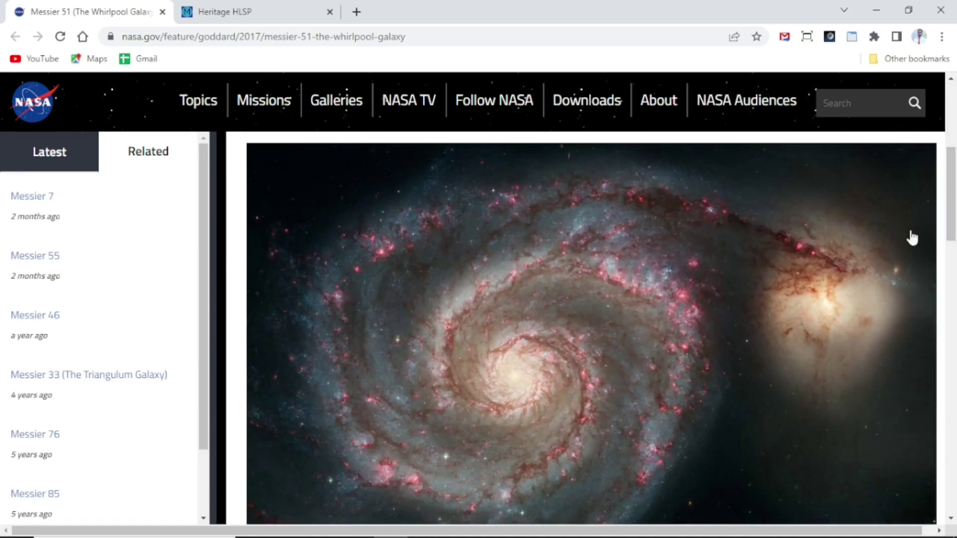
click(236, 10)
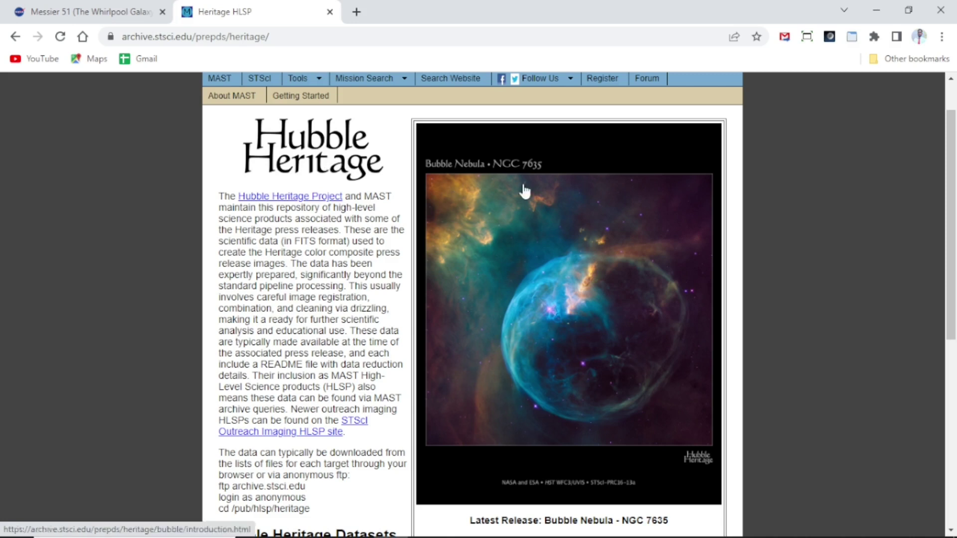
drag(955, 142, 925, 279)
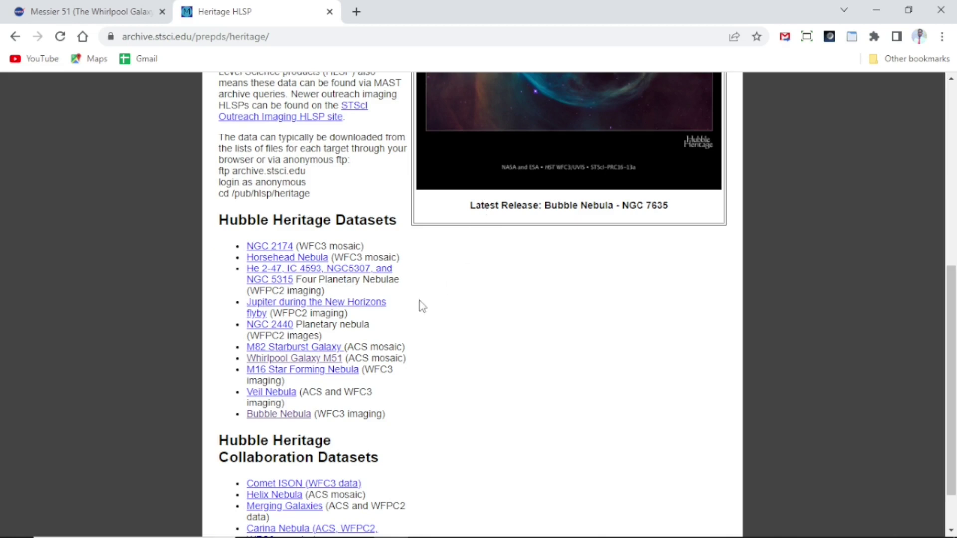
click(318, 359)
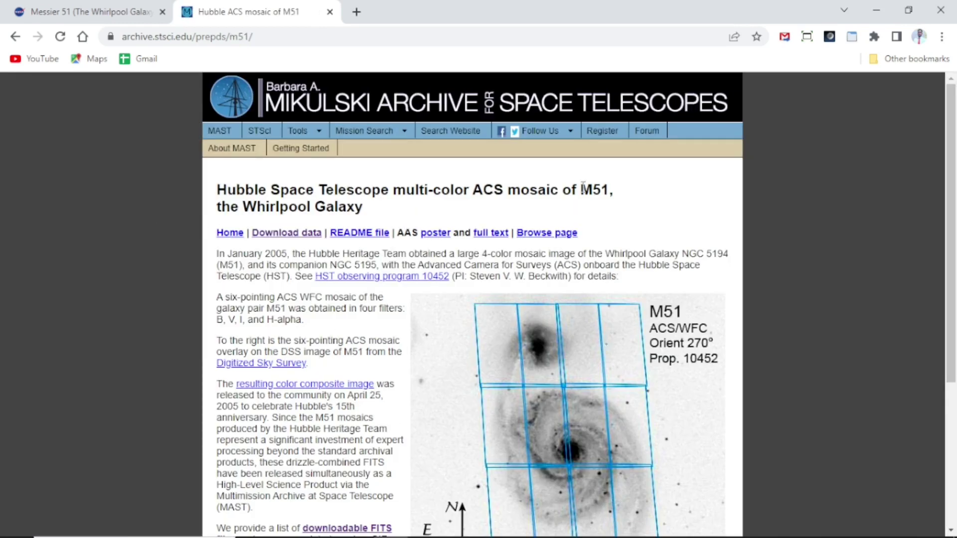
drag(950, 145, 933, 236)
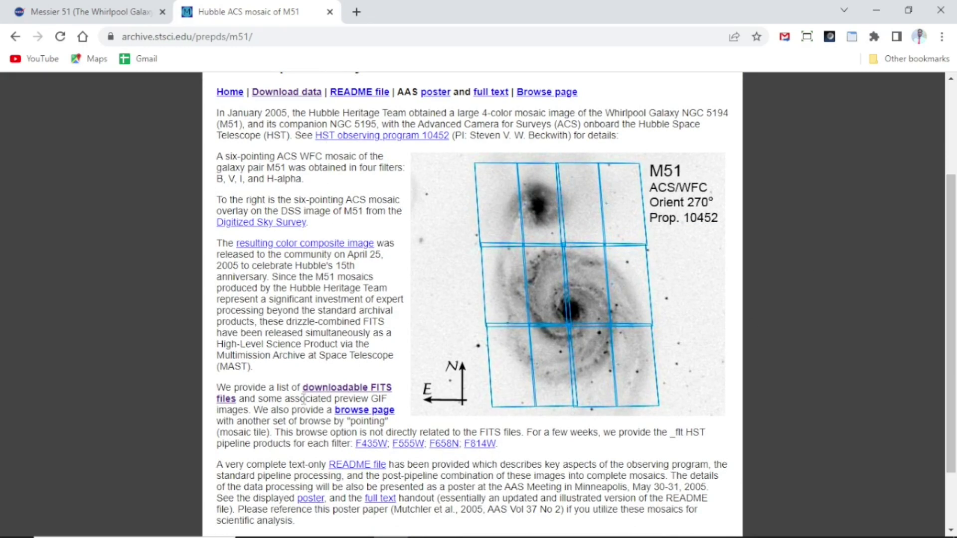
click(343, 393)
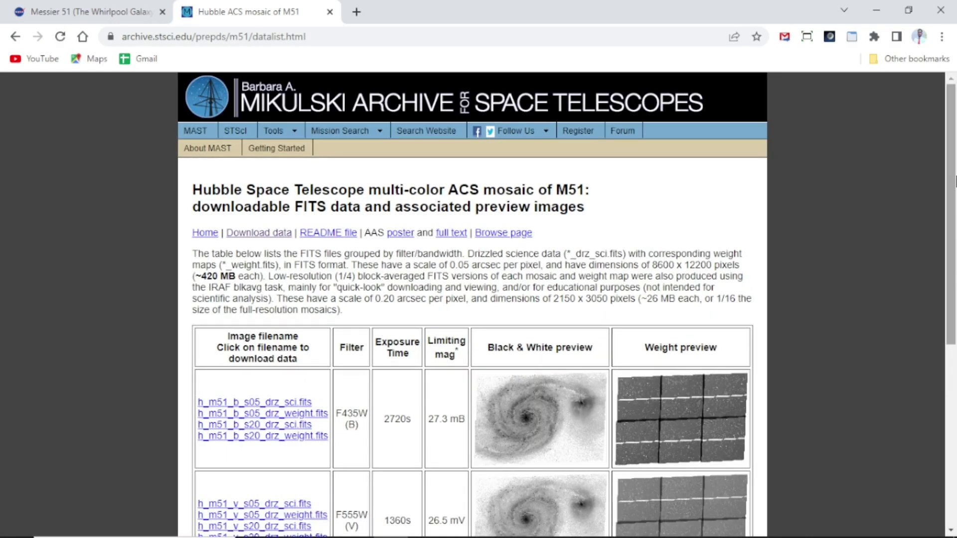
- Examine the M51 FITS data table, comparing the s05 and s20 science and weight files, filters, exposure times and previews
drag(955, 182, 952, 299)
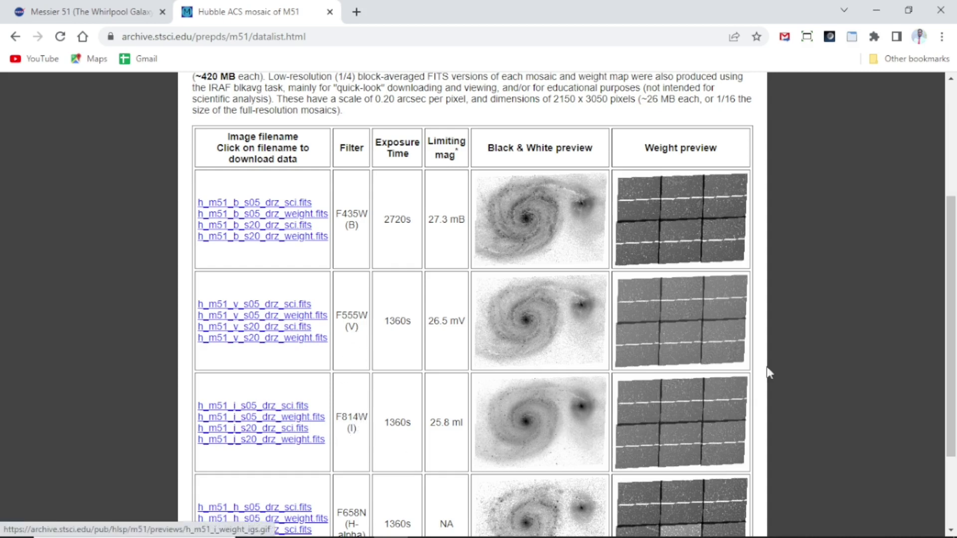
scroll(953, 347, down, 3)
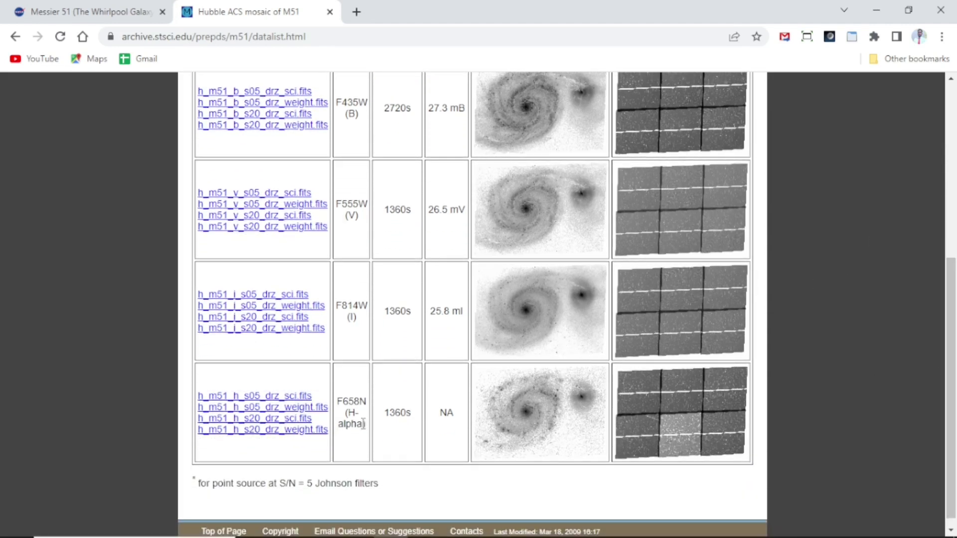
scroll(953, 364, up, 2)
scroll(955, 364, up, 2)
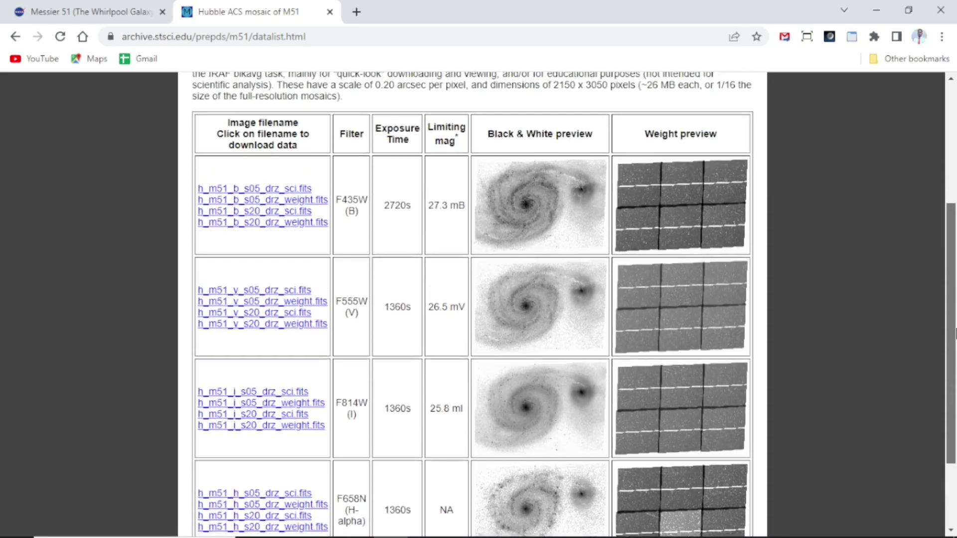
scroll(955, 364, down, 2)
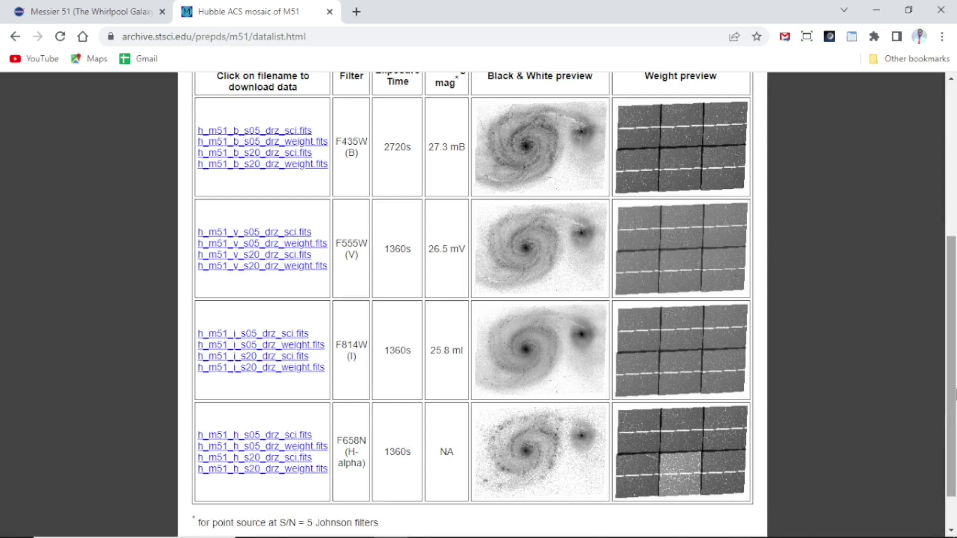
drag(955, 385, 953, 414)
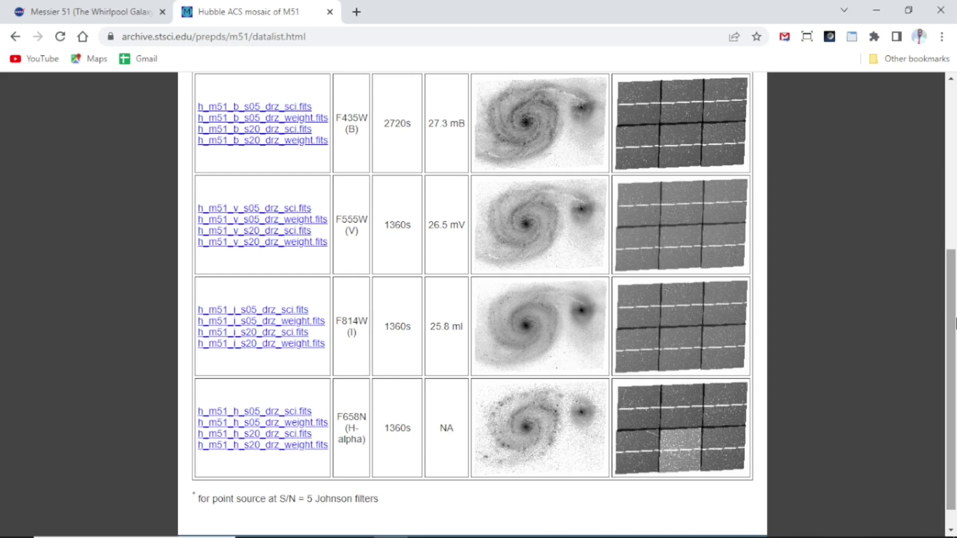
scroll(956, 323, up, 4)
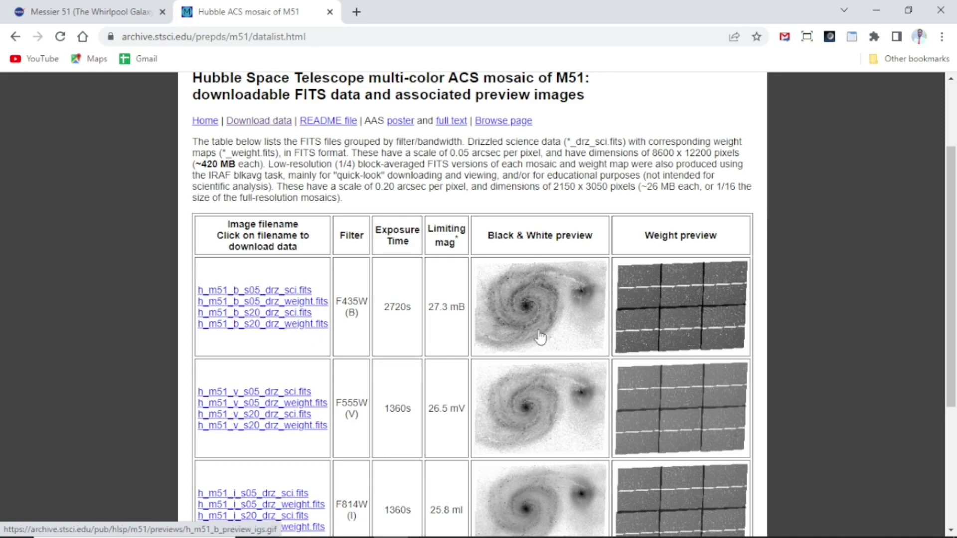
scroll(954, 299, down, 2)
drag(955, 299, 954, 351)
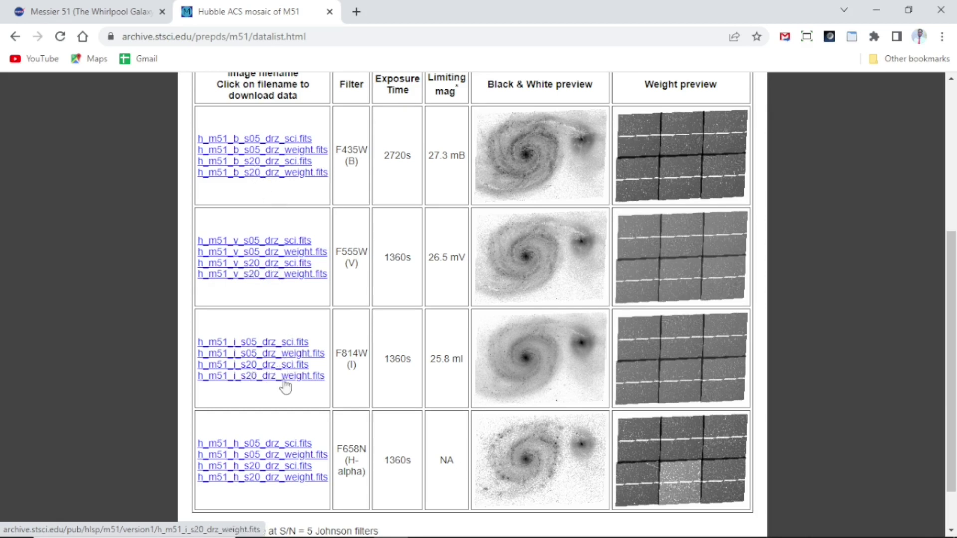
drag(953, 244, 954, 135)
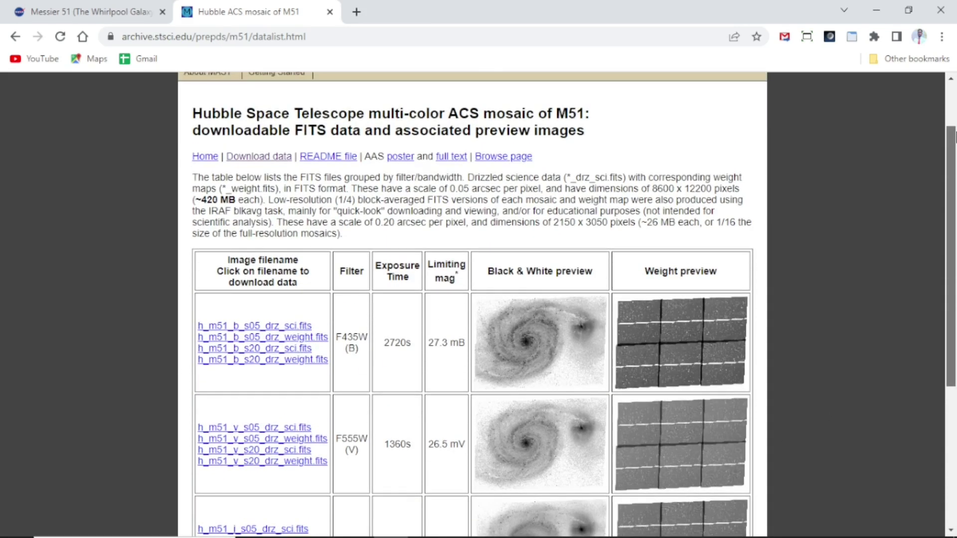
scroll(687, 383, down, 1)
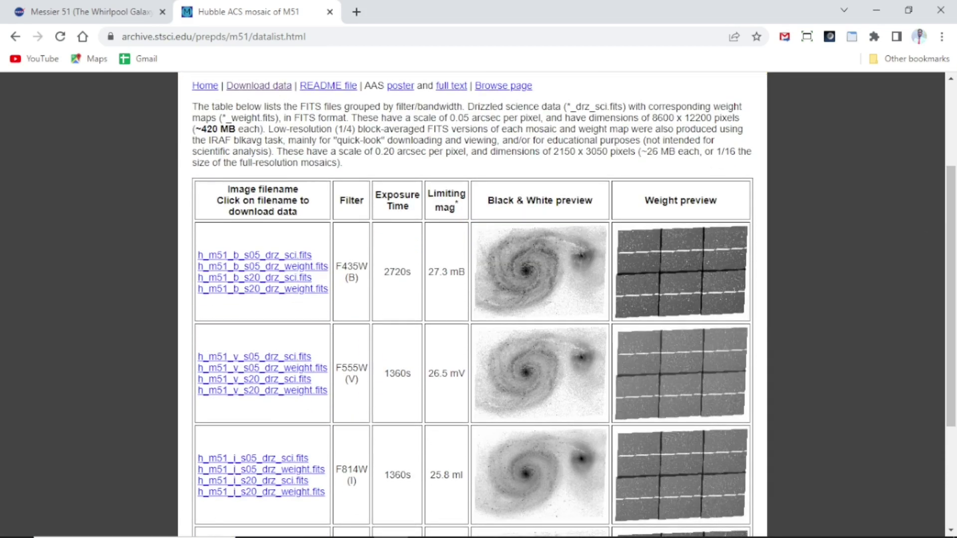
- Switch to File Explorer and open h_m51_b_s20_drz_sci from the M51 folder in Downloads in FITS Liberator
mouse_move(287, 533)
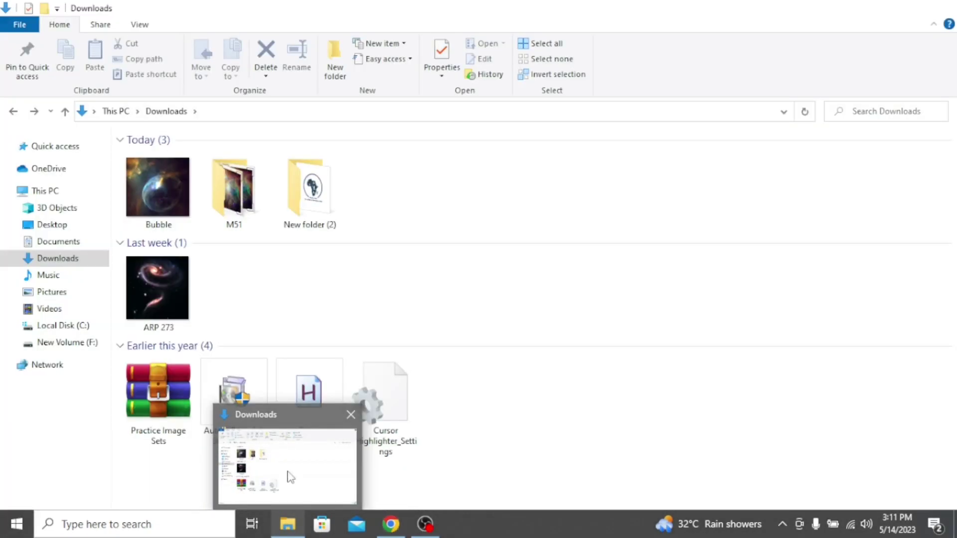
click(289, 475)
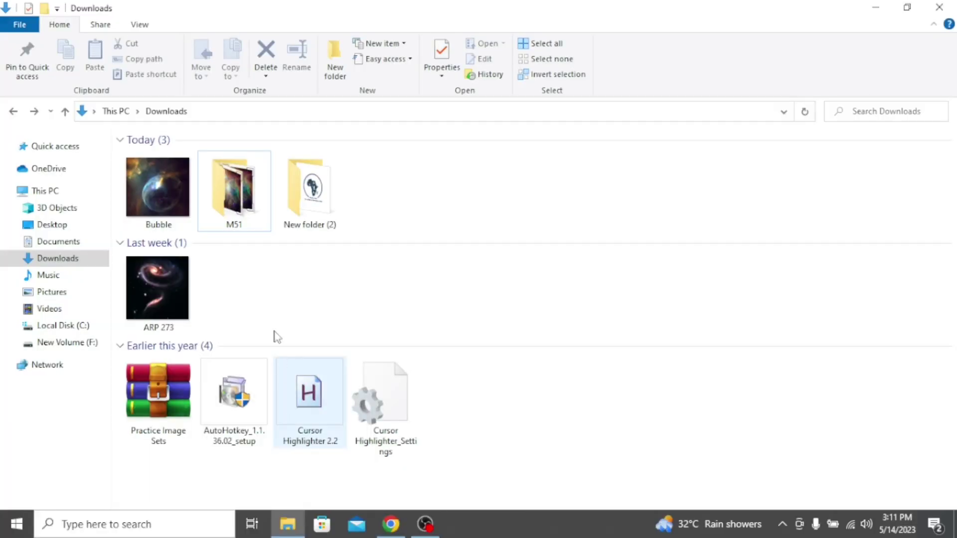
double_click(246, 201)
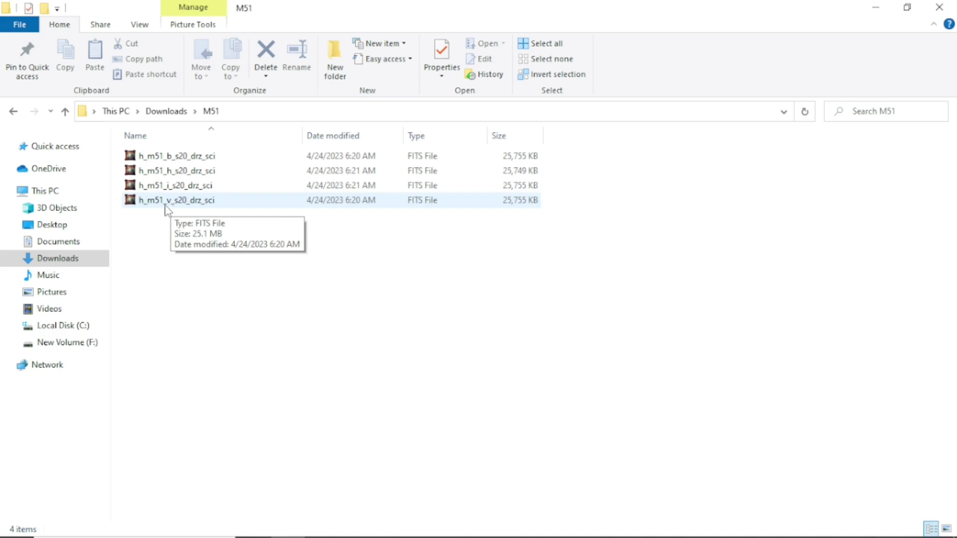
double_click(187, 159)
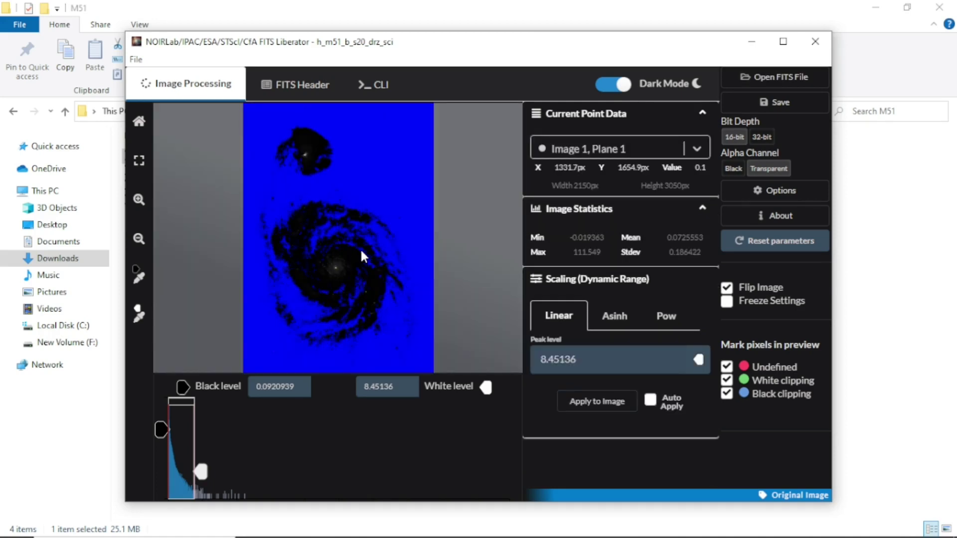
- Stretch the B-filter image with Asinh scaling and a black level of -0.0229092, and save it as TIFF file B in the M51 folder
click(614, 315)
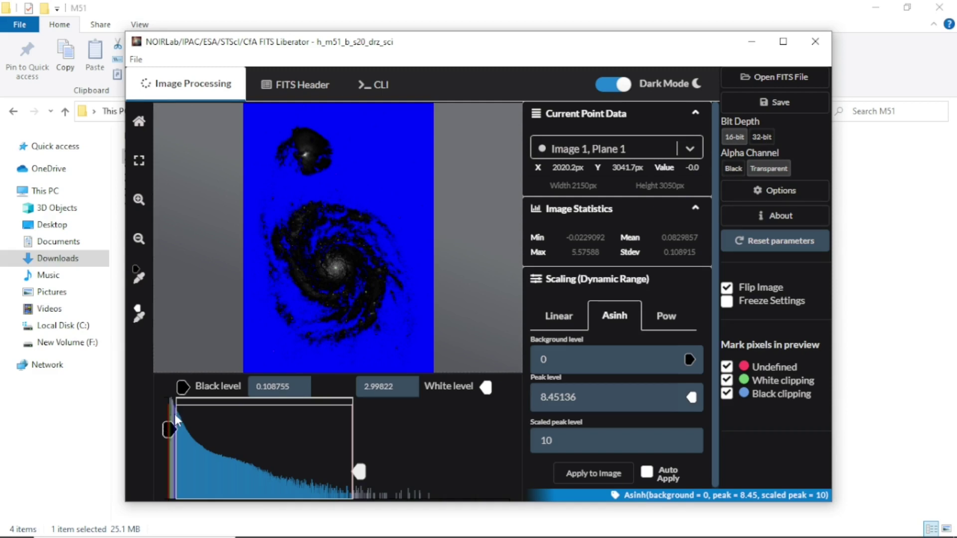
drag(169, 428, 161, 429)
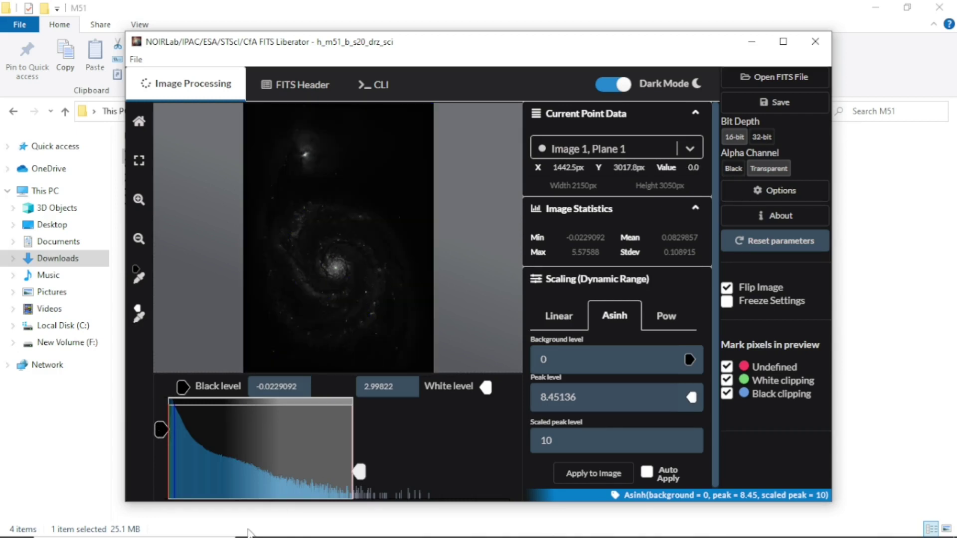
click(779, 103)
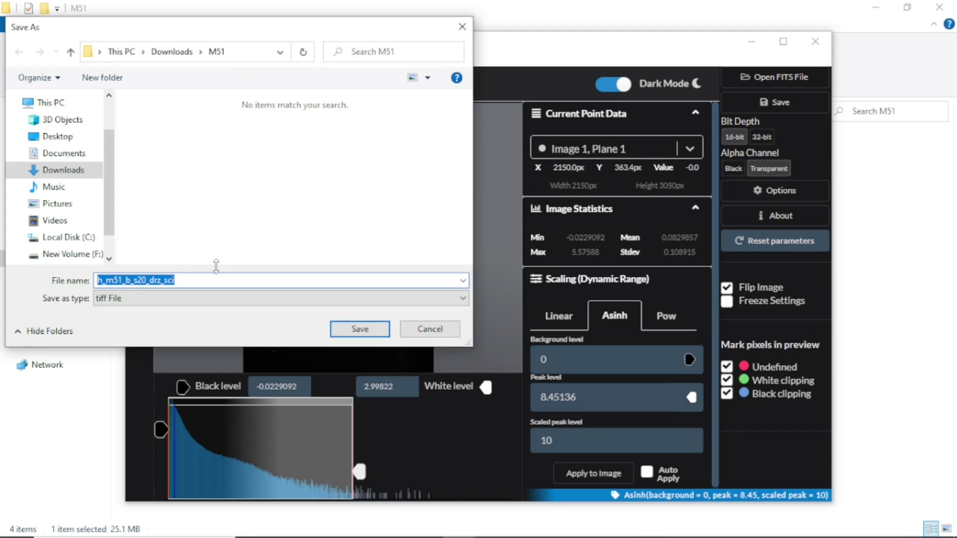
text(B)
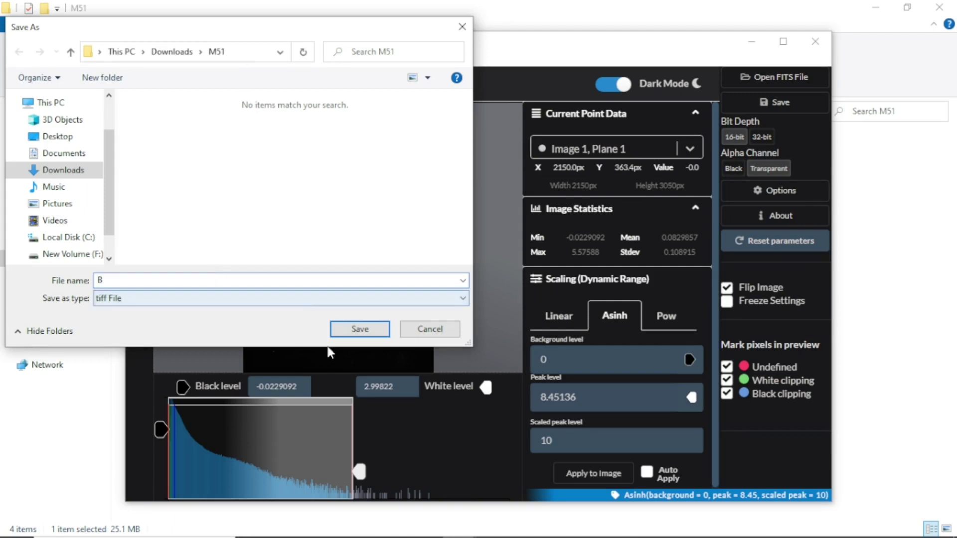
click(359, 330)
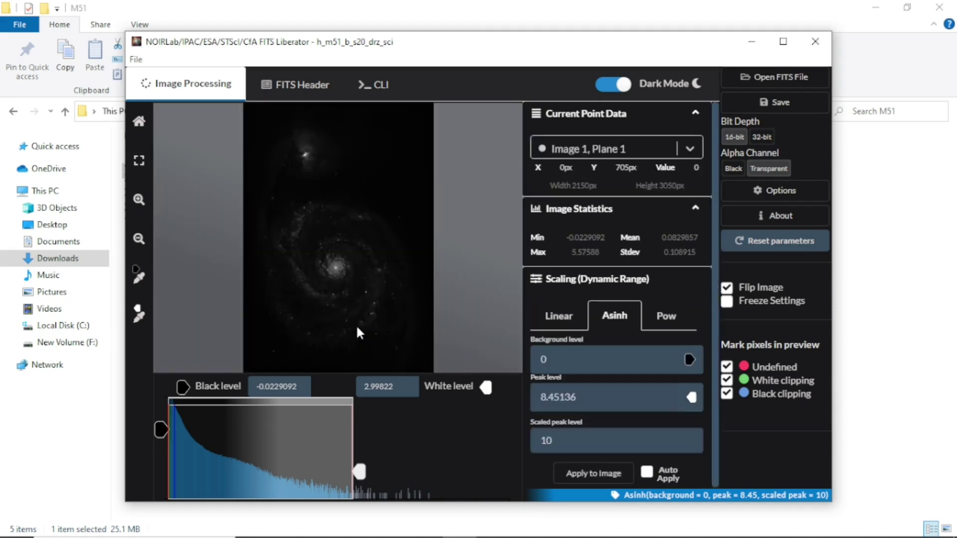
- Open the H-alpha FITS file h_m51_h_s20_drz_sci from the M51 folder
click(135, 58)
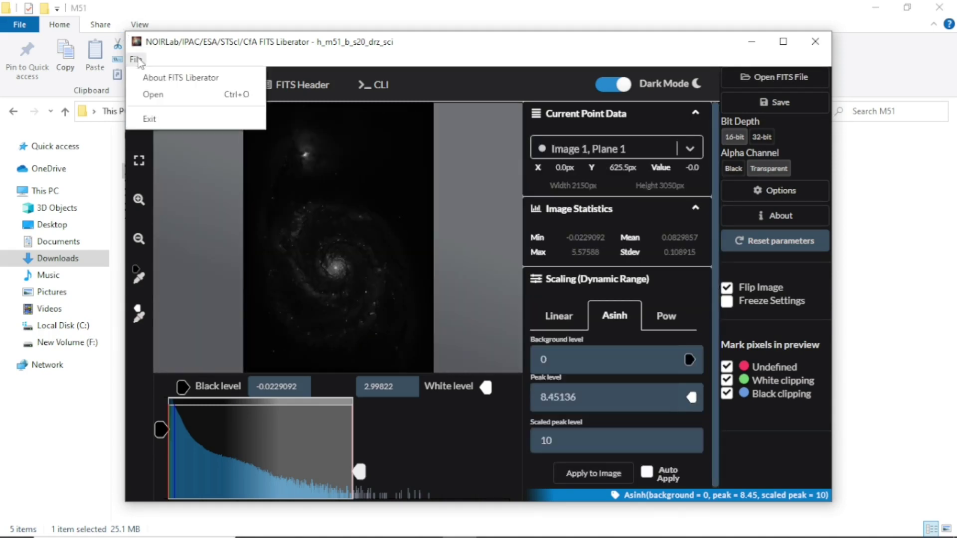
click(148, 95)
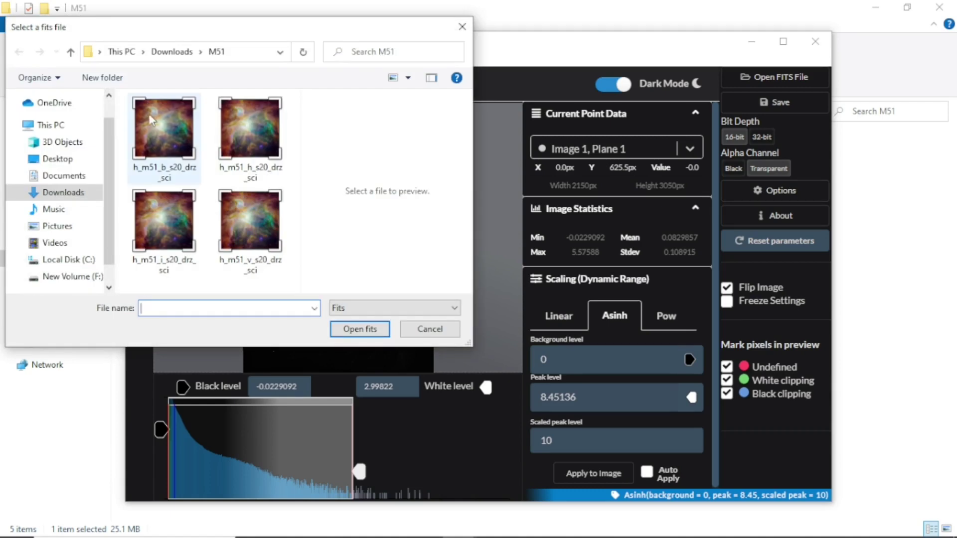
click(229, 124)
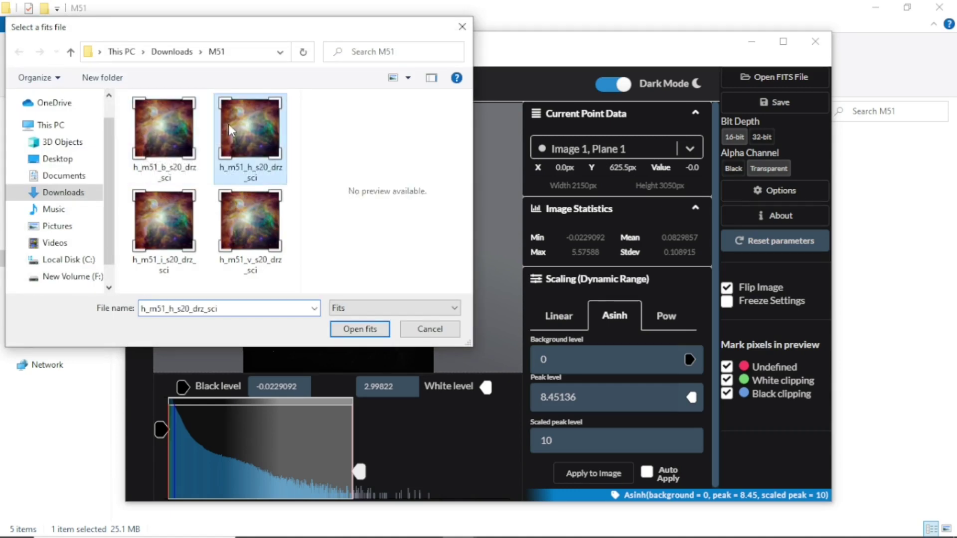
click(354, 329)
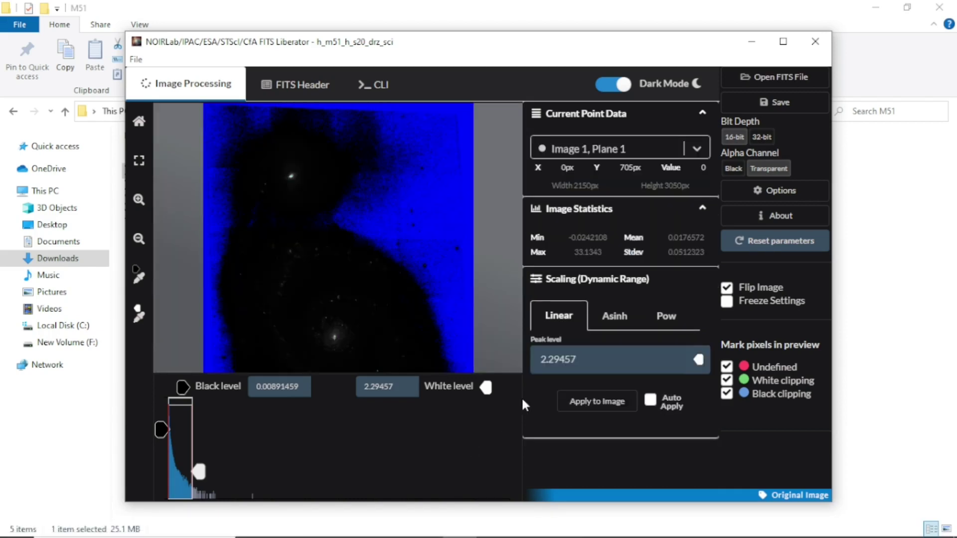
- Stretch the H-alpha image with Asinh scaling and a black level of -0.105319, and save it as TIFF file H in the M51 folder
click(615, 317)
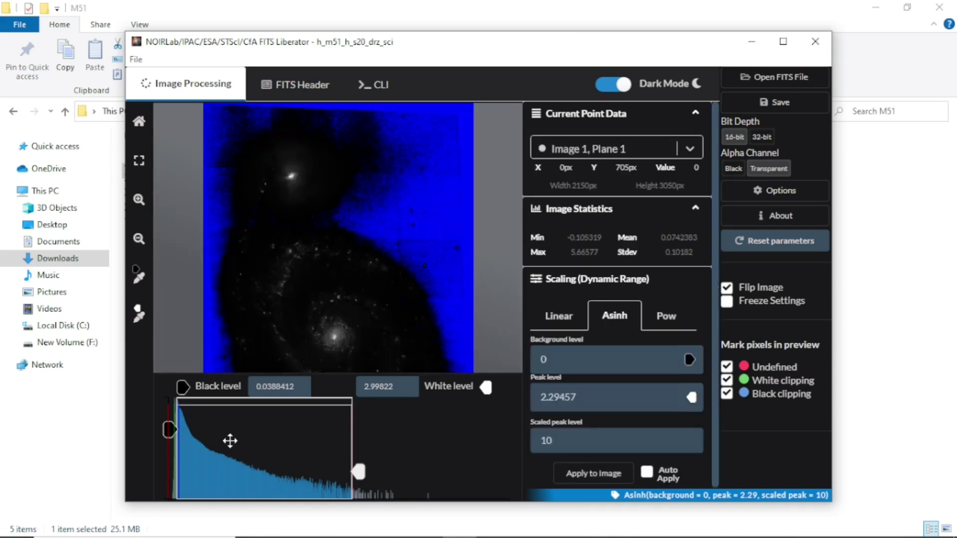
drag(147, 431, 132, 429)
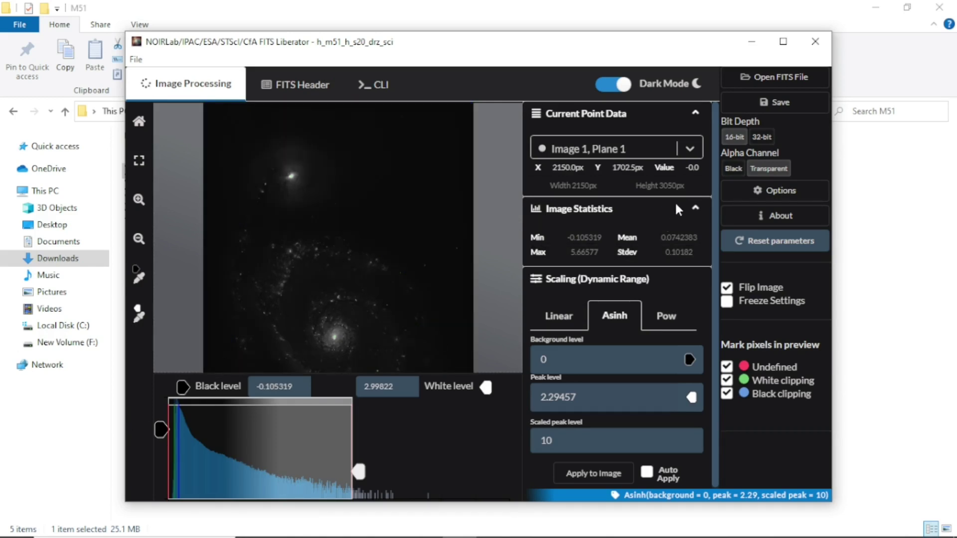
click(790, 102)
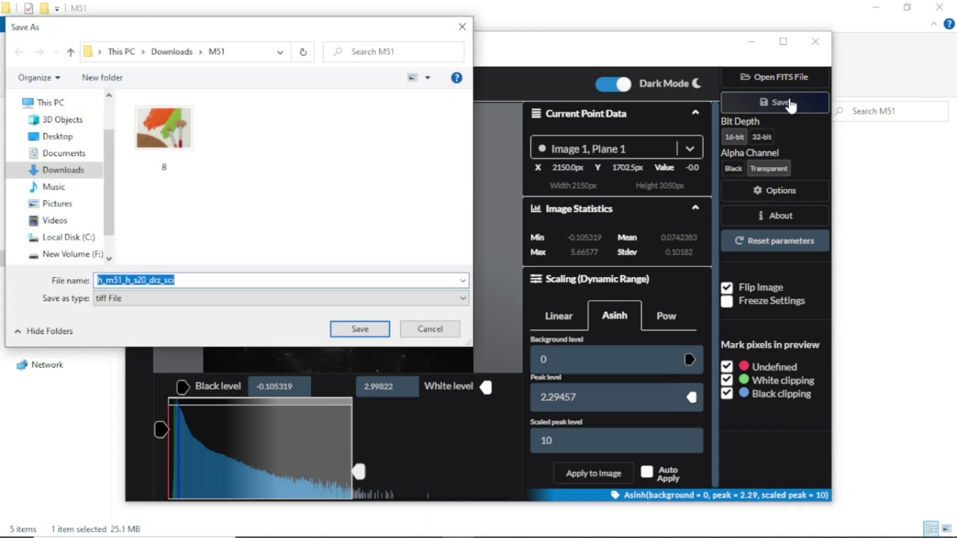
text(H)
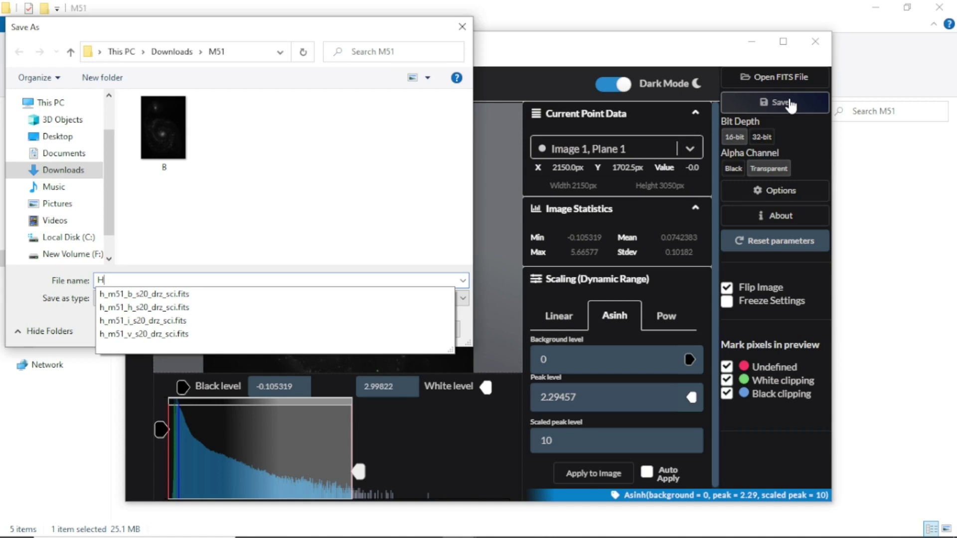
click(435, 185)
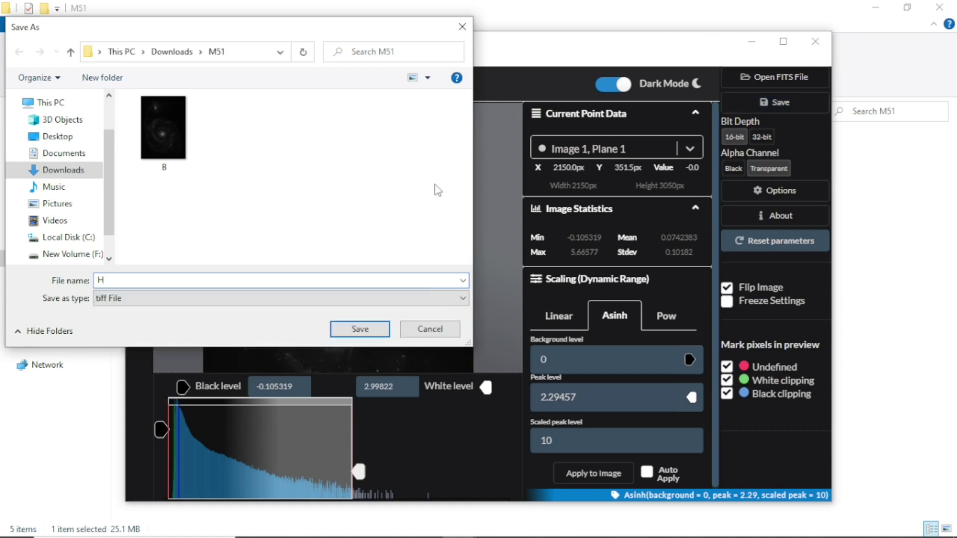
click(373, 330)
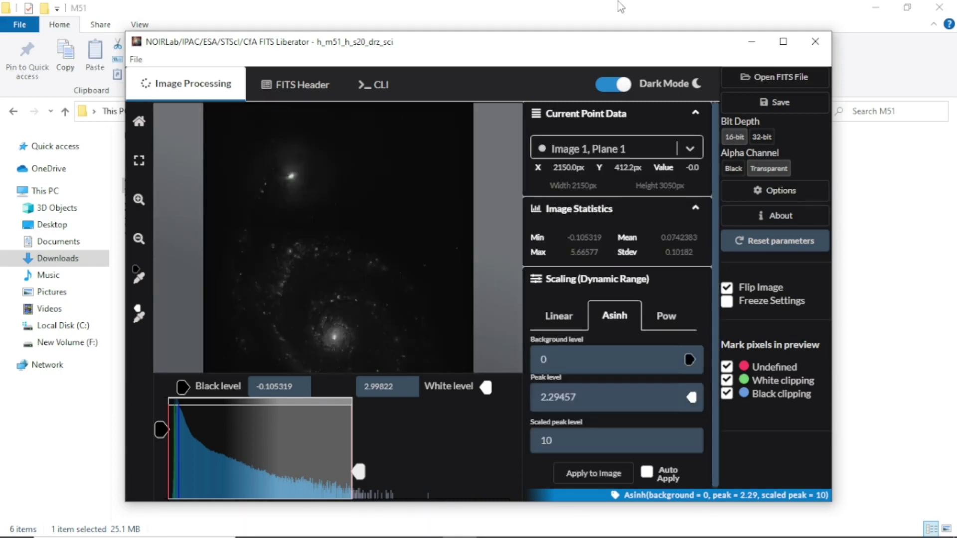
- Open the I-filter FITS file h_m51_i_s20_drz_sci from the M51 folder
click(135, 62)
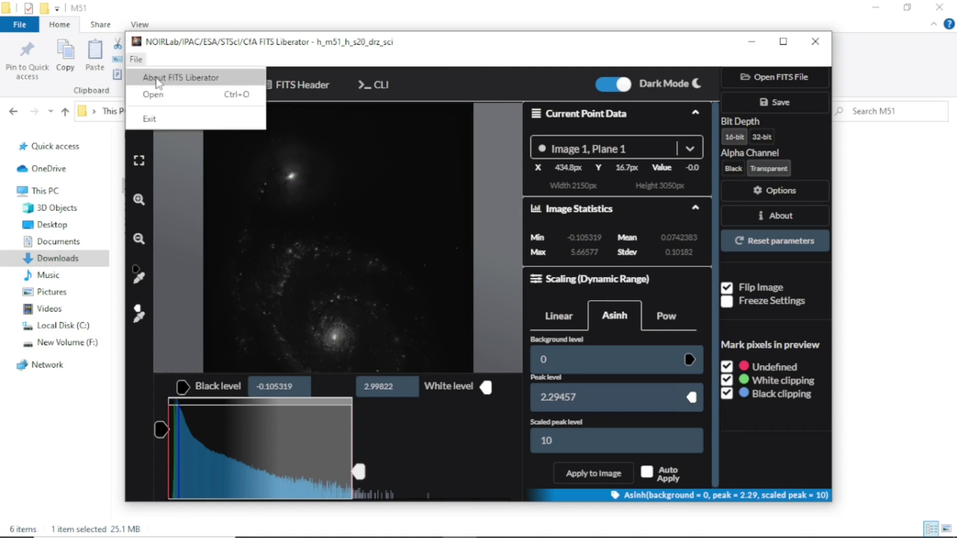
click(150, 91)
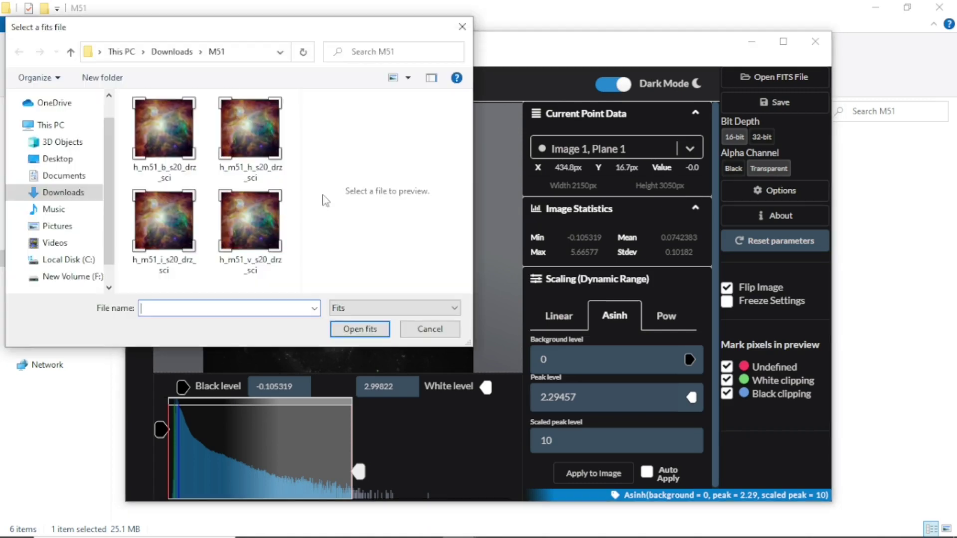
click(182, 217)
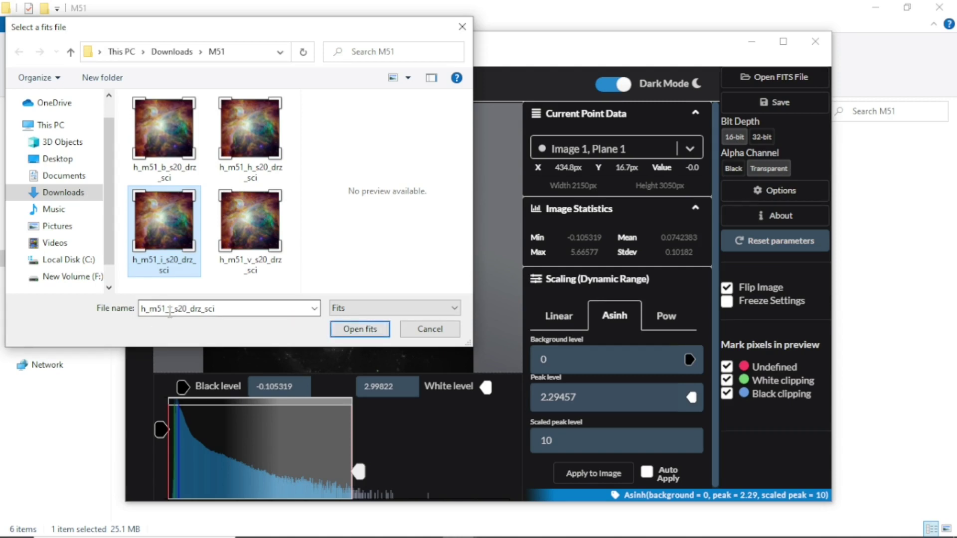
click(355, 330)
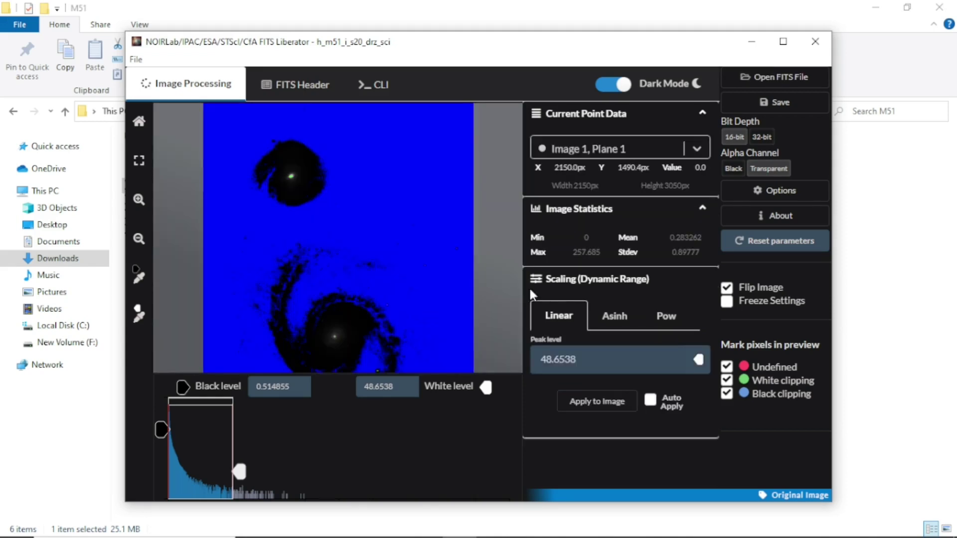
- Stretch the I-filter image with Asinh scaling and a black level of 0, and save it as TIFF file R in the M51 folder
click(618, 317)
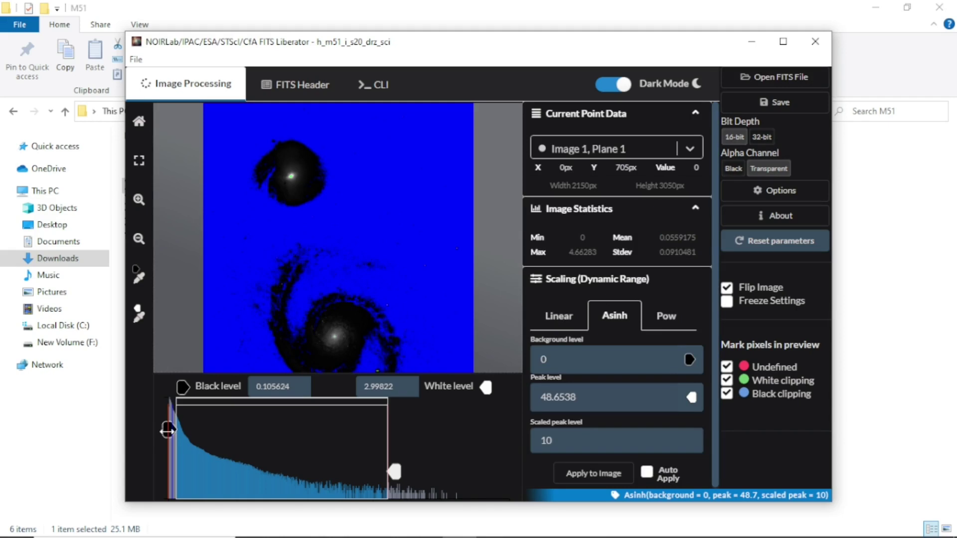
drag(161, 429, 131, 430)
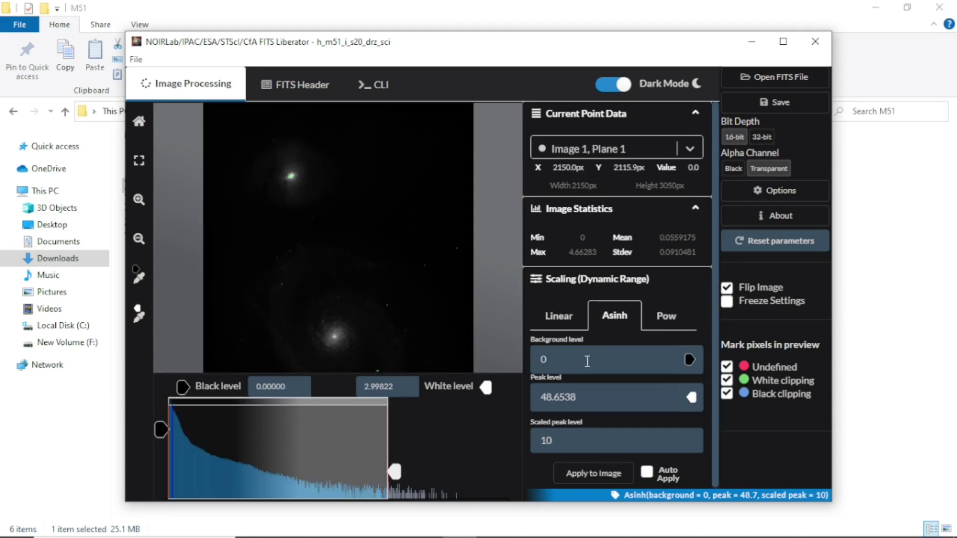
click(782, 102)
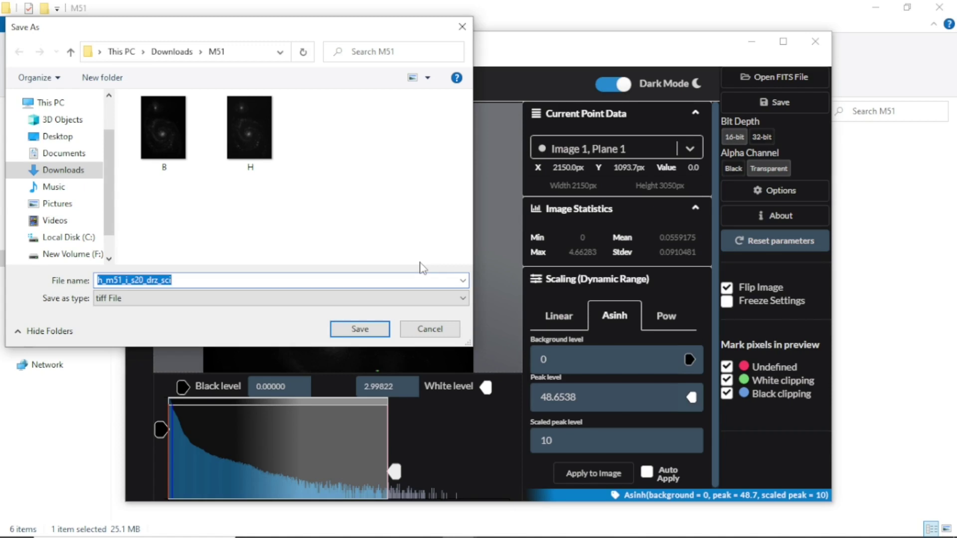
text(R)
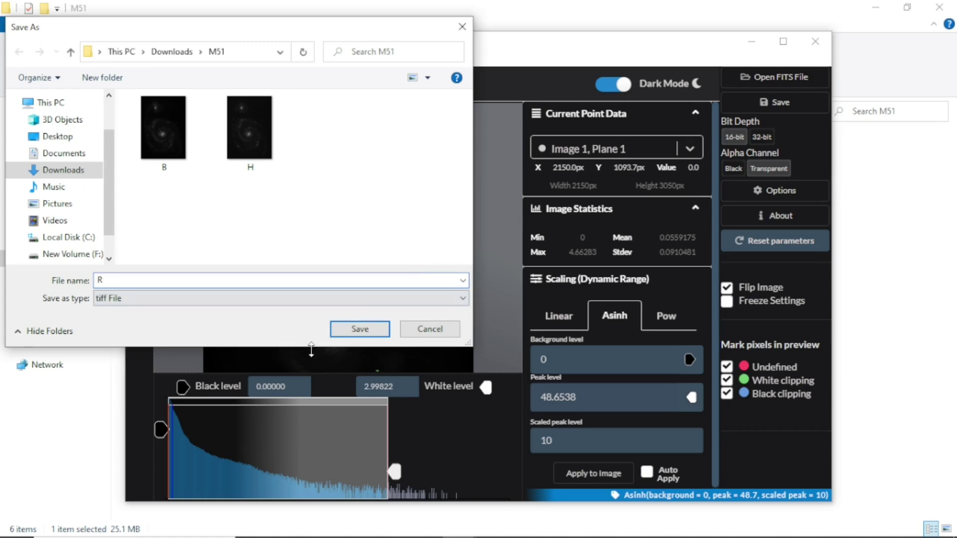
click(373, 330)
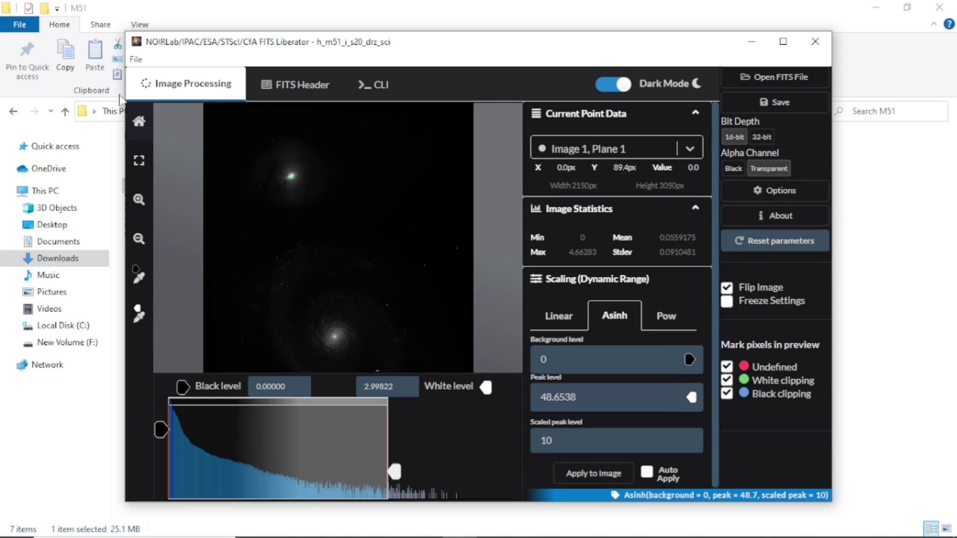
- Open the V-filter FITS file h_m51_v_s20_drz_sci from the M51 folder
click(134, 60)
click(150, 92)
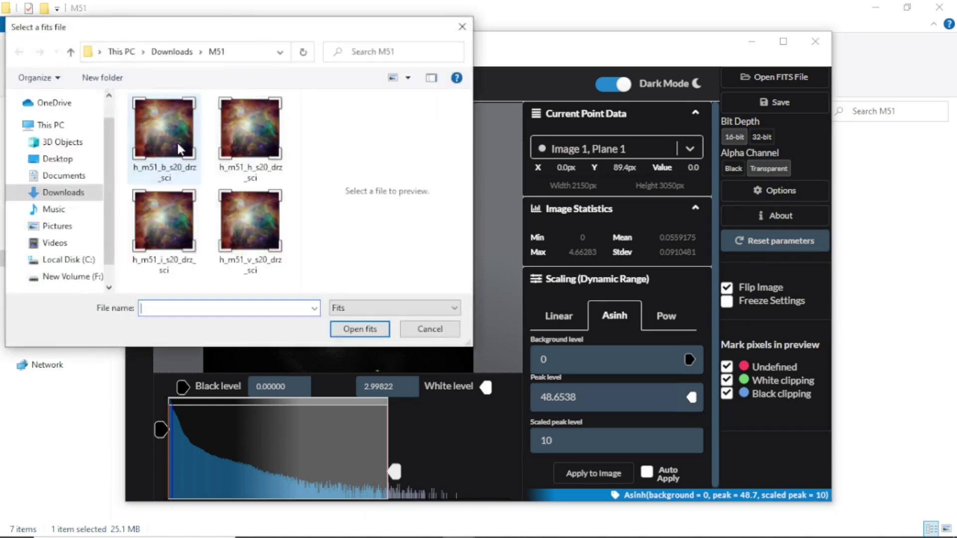
click(234, 232)
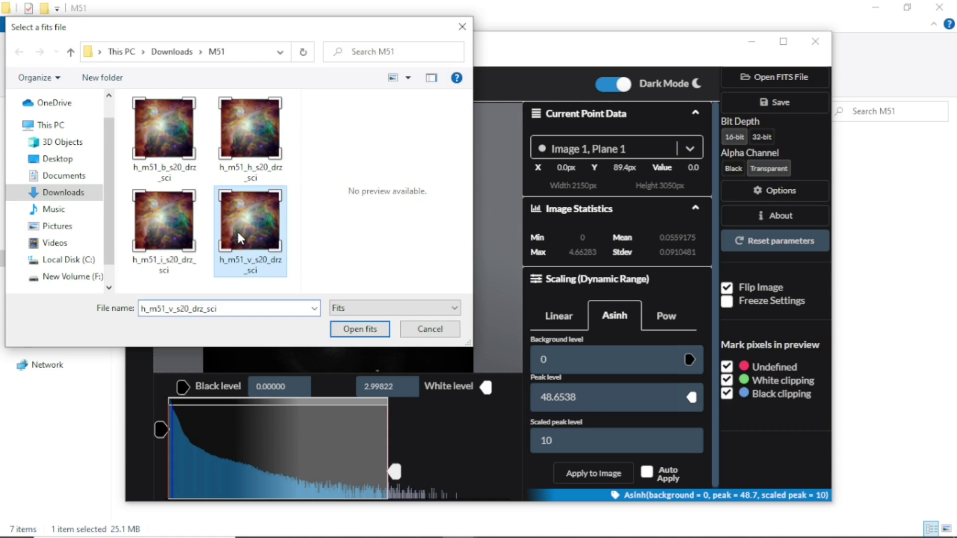
click(355, 331)
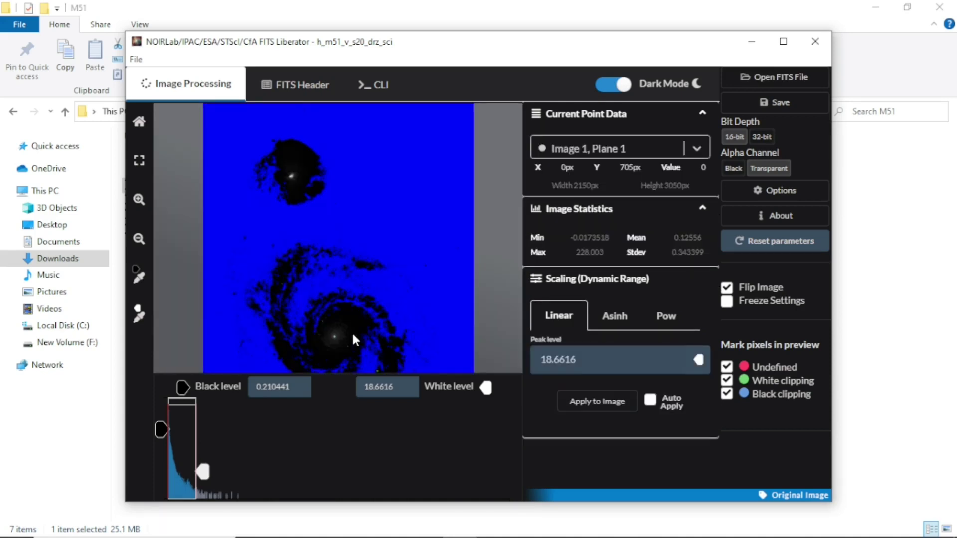
- Stretch the V-filter image with Asinh scaling and a black level of -0.00929809, and save it as TIFF file G in the M51 folder
click(614, 316)
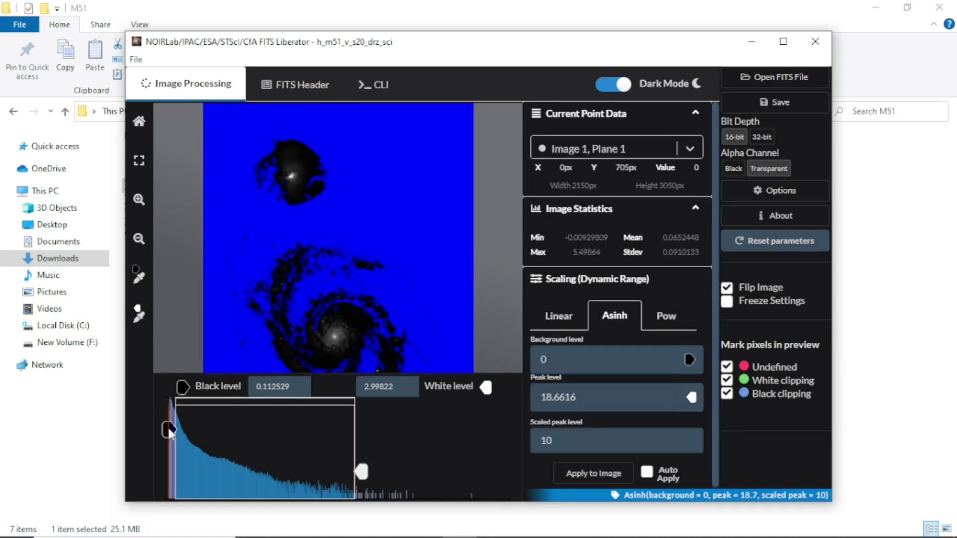
drag(167, 430, 136, 429)
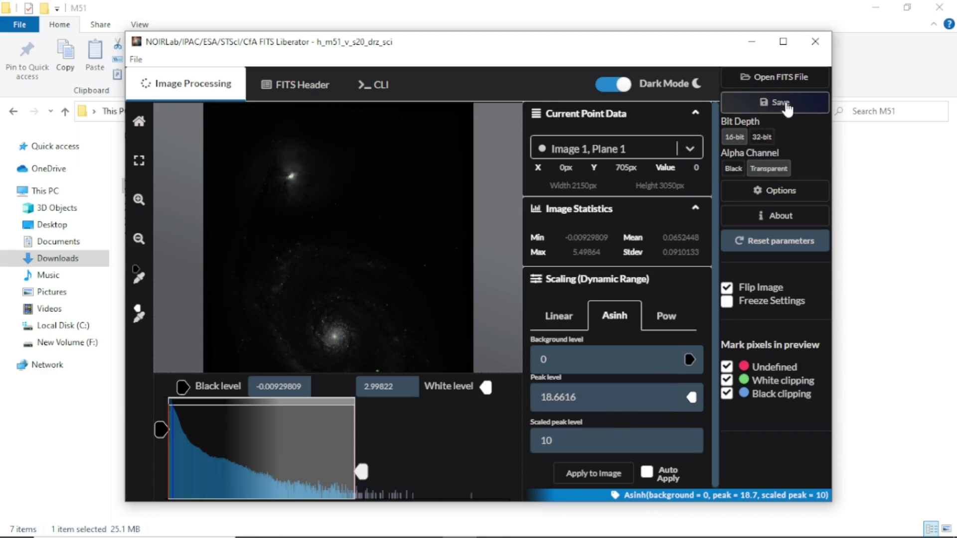
click(768, 102)
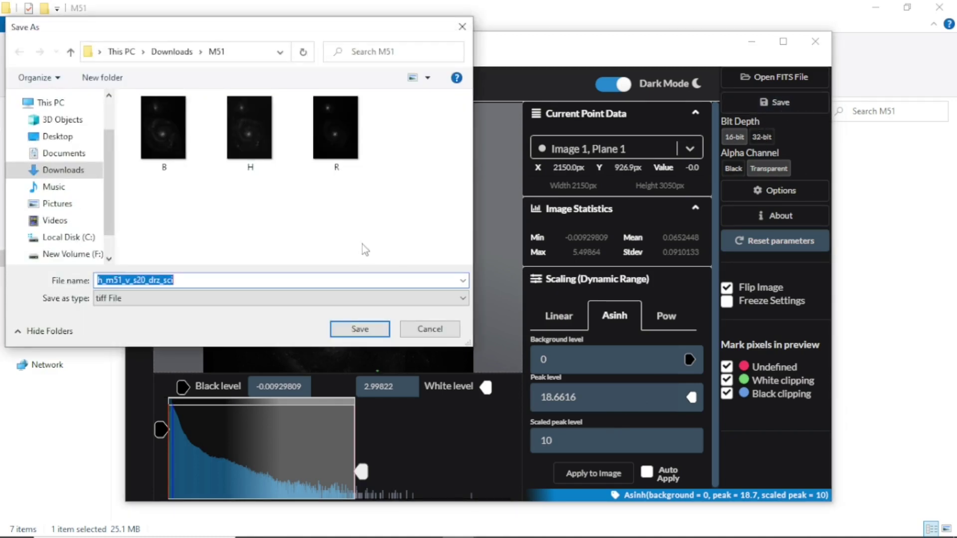
text(G)
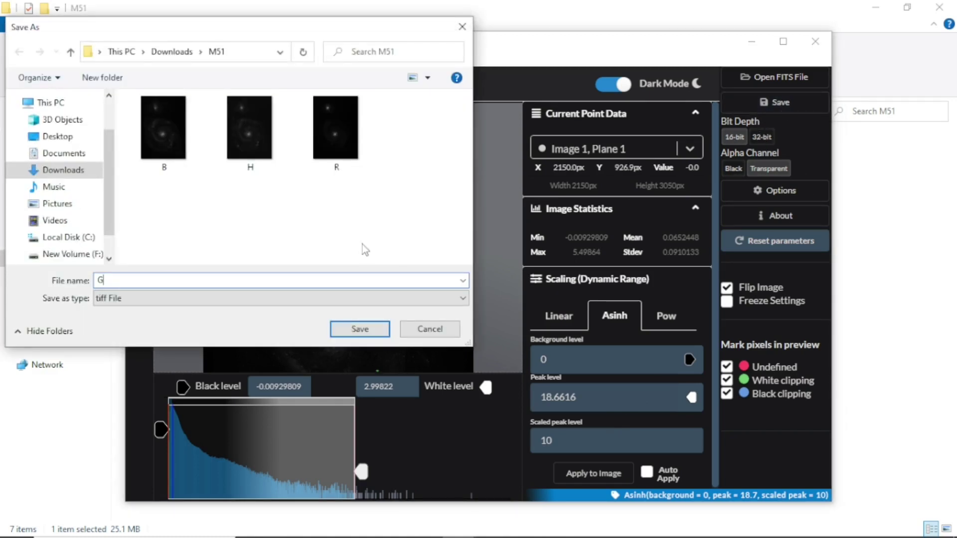
click(369, 331)
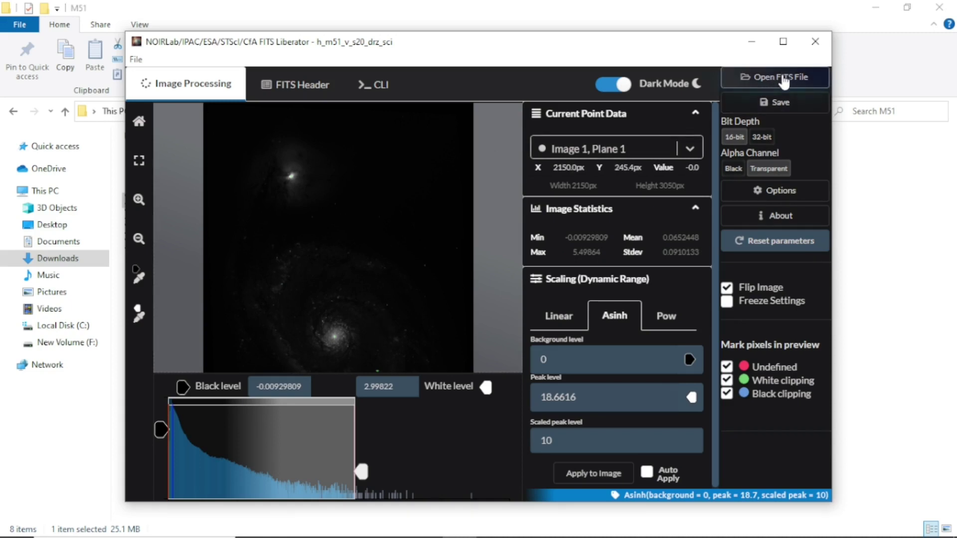
- Close FITS Liberator, minimise the M51 File Explorer window and switch to Photoshop
click(815, 42)
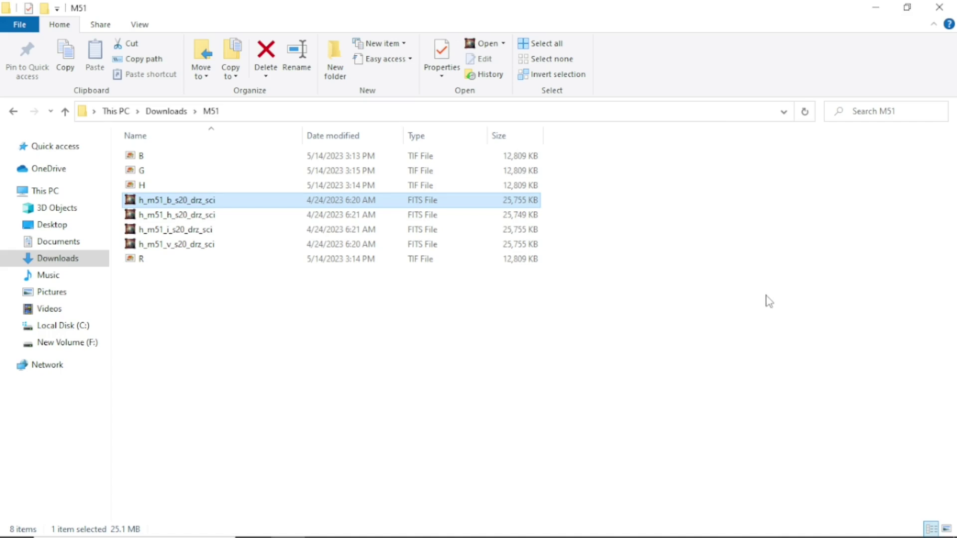
click(876, 8)
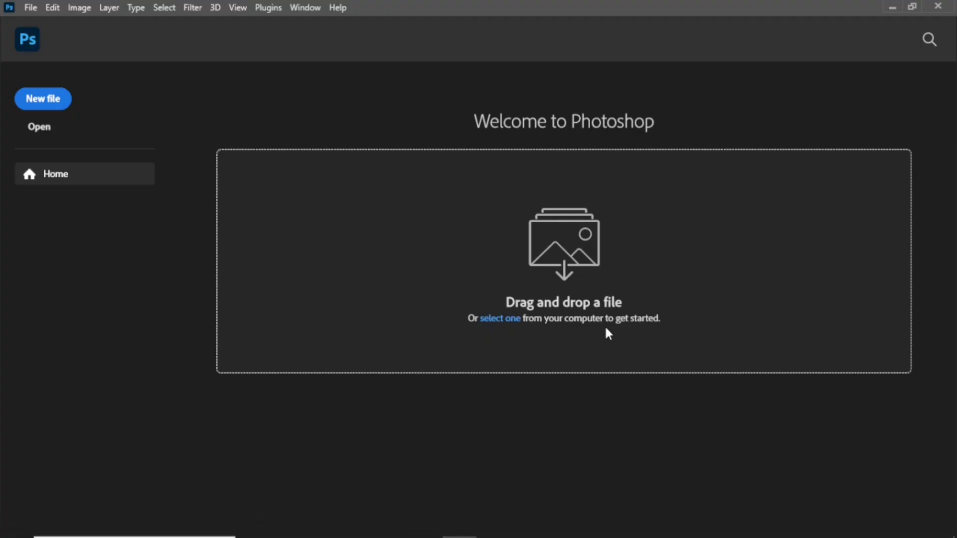
- Load B.tif, G.tif and R.tif from the M51 folder as layers of one document with the Load Files into Stack script
click(31, 8)
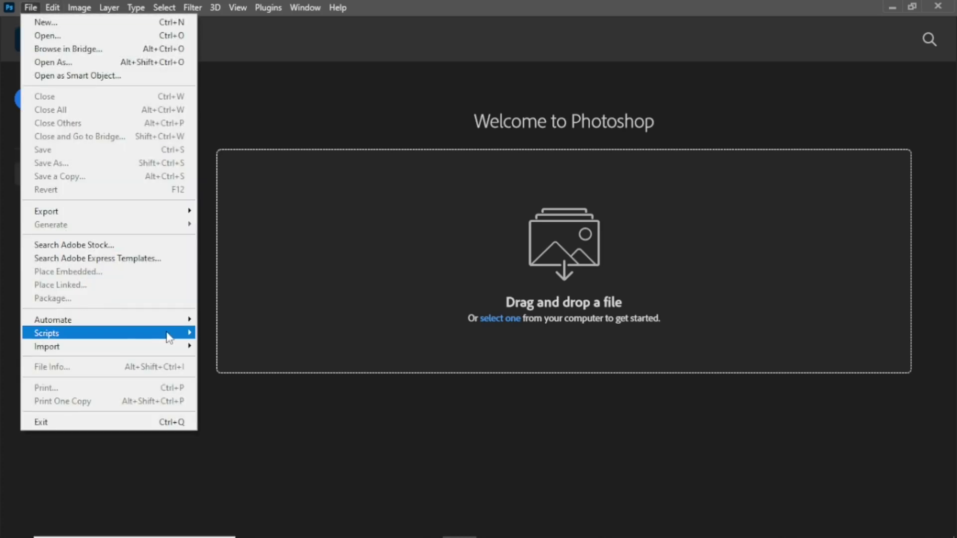
mouse_move(174, 334)
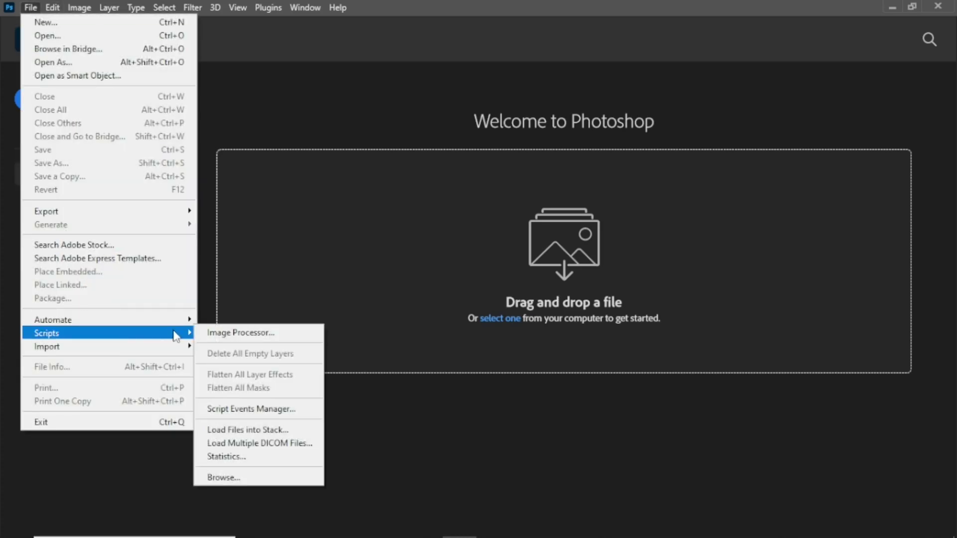
click(268, 430)
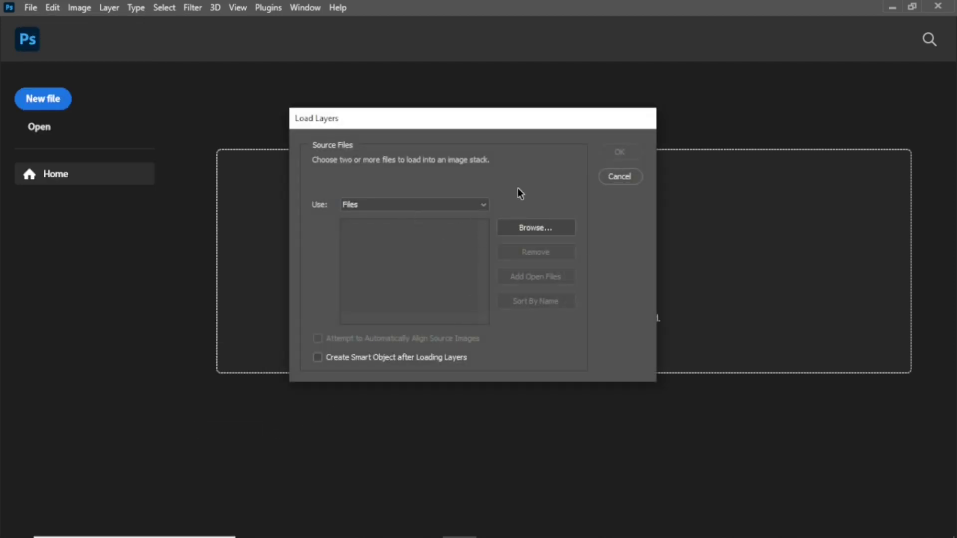
click(525, 230)
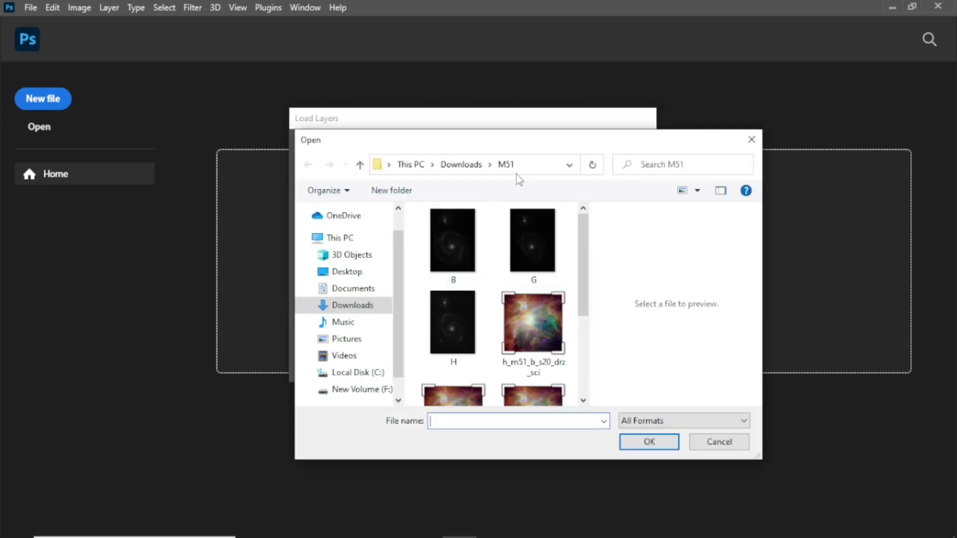
click(457, 230)
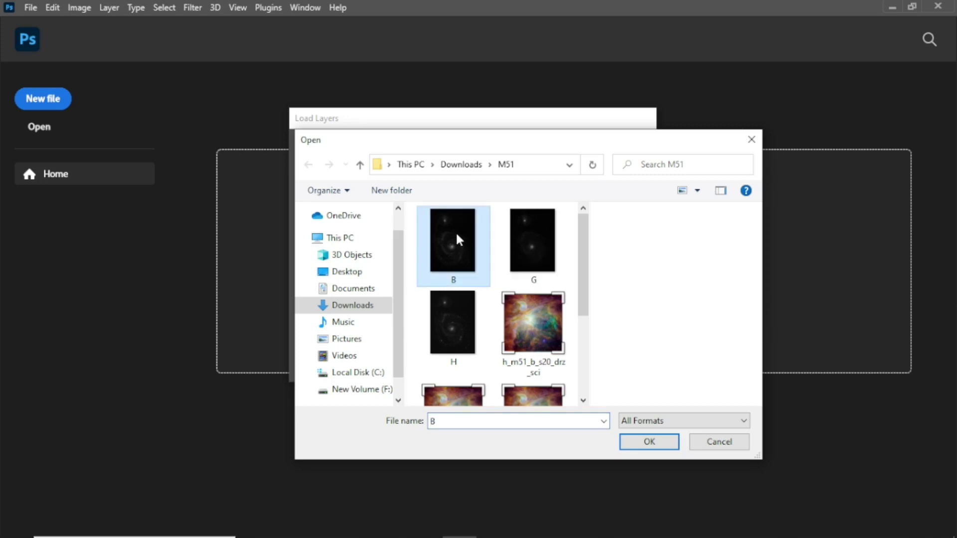
ctrl+click(527, 240)
drag(587, 258, 588, 337)
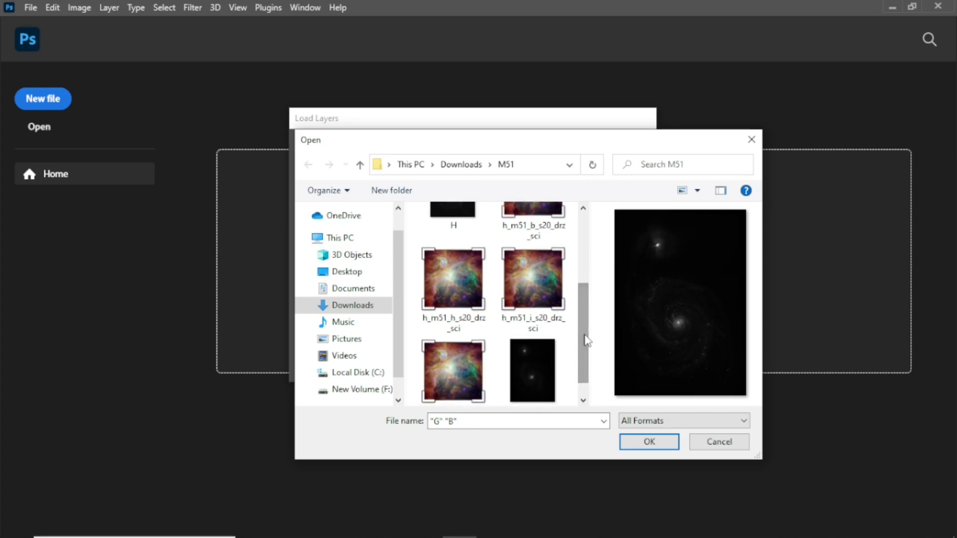
scroll(548, 339, down, 1)
ctrl+click(530, 344)
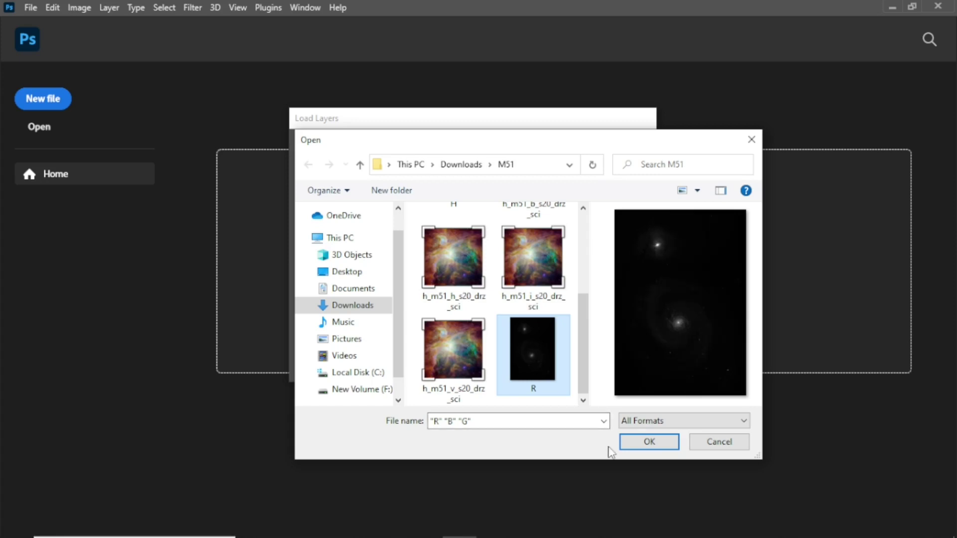
click(649, 442)
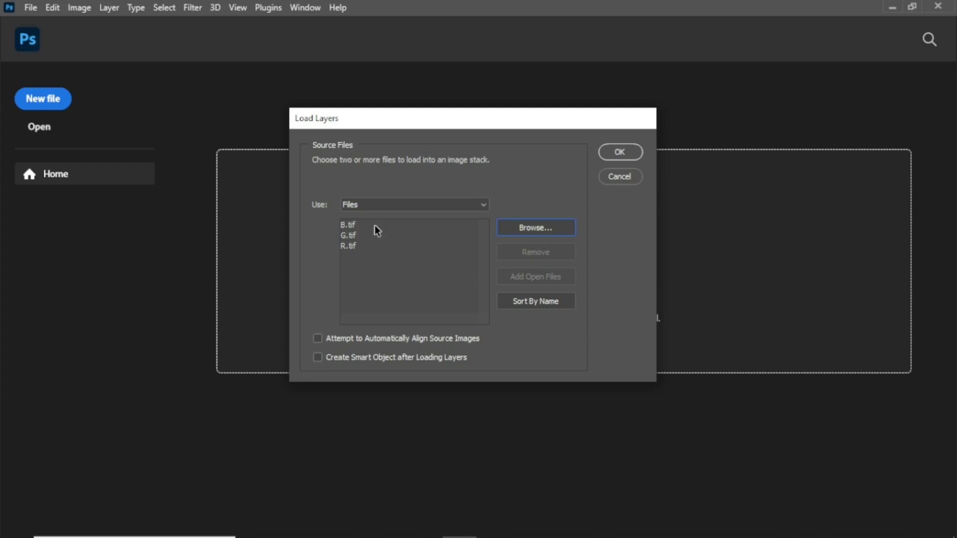
click(620, 152)
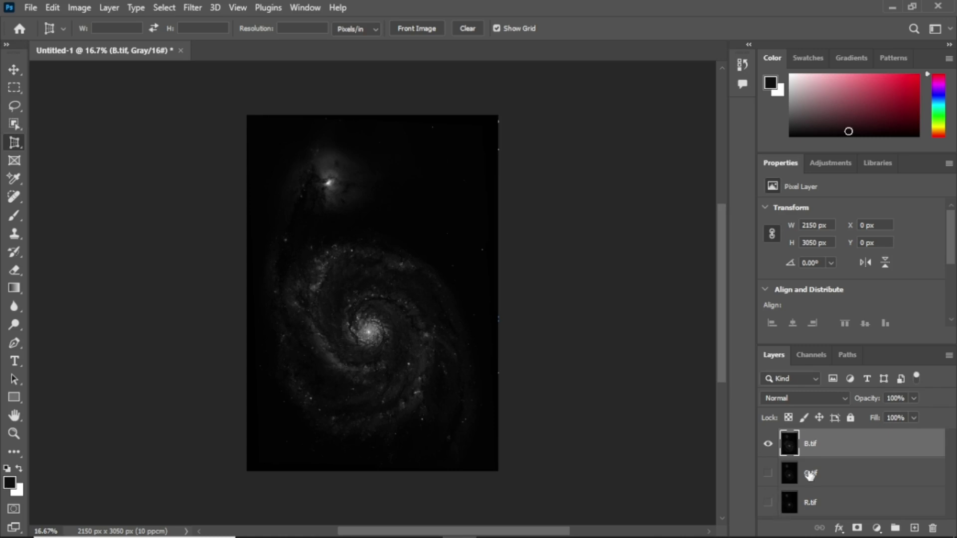
- Brighten the B.tif layer with a Curves adjustment, placing a curve point at input 62 and output 30
click(80, 7)
mouse_move(190, 43)
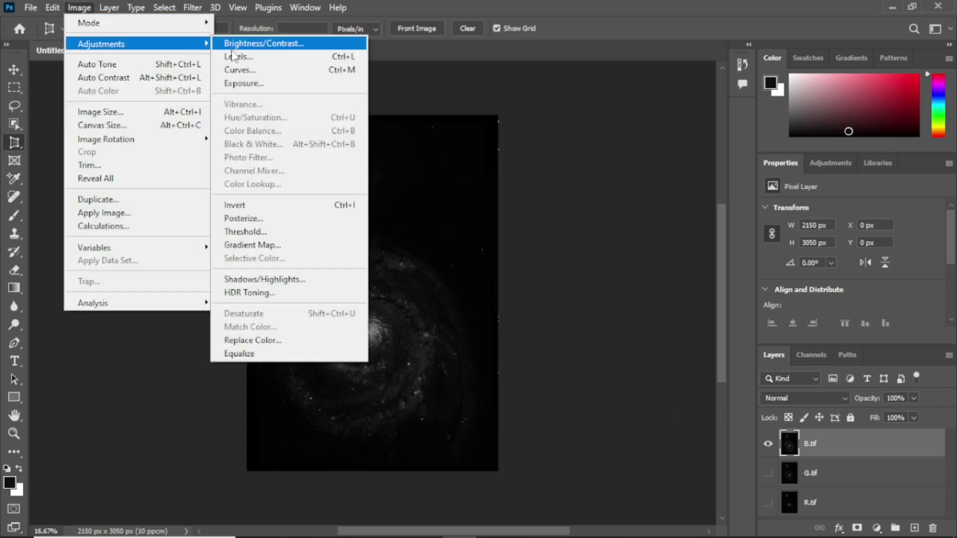
click(263, 71)
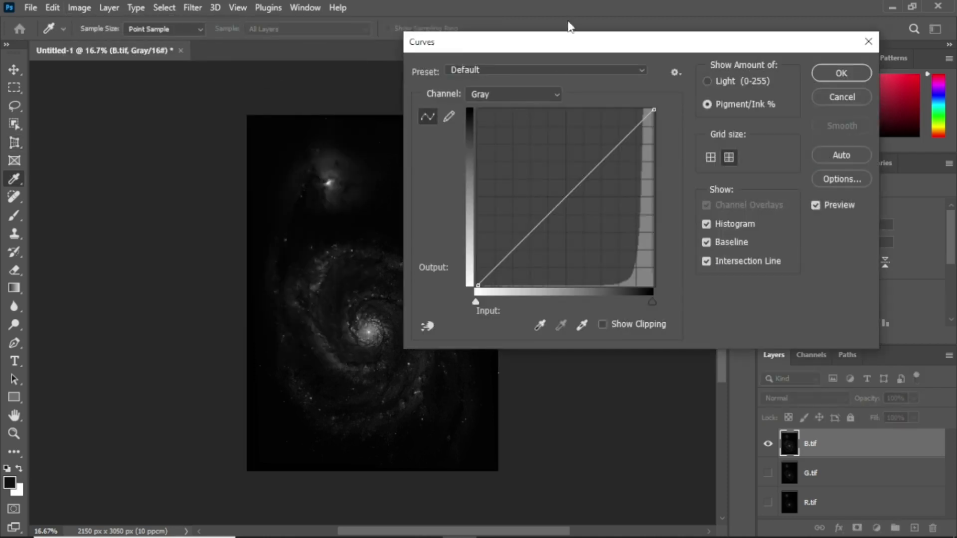
drag(563, 41, 651, 22)
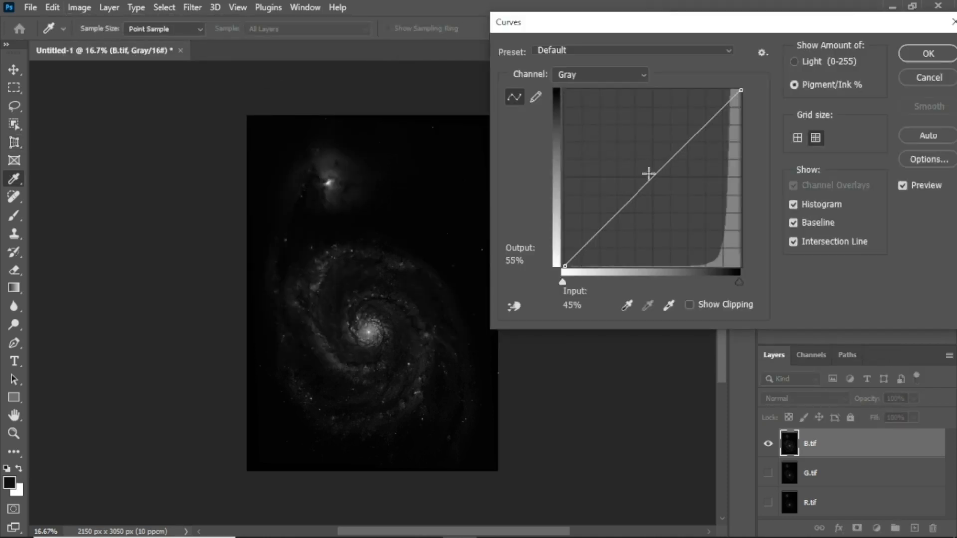
drag(650, 176, 674, 213)
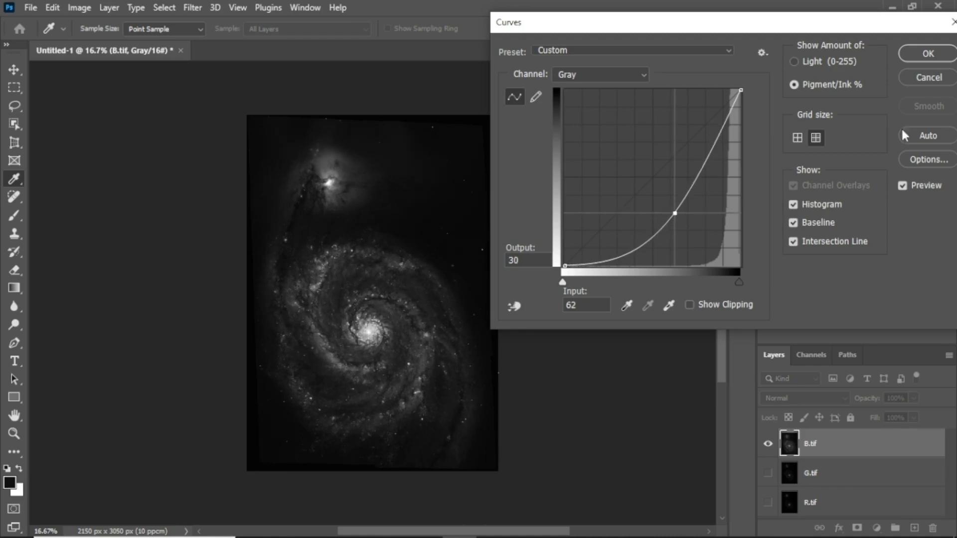
click(921, 58)
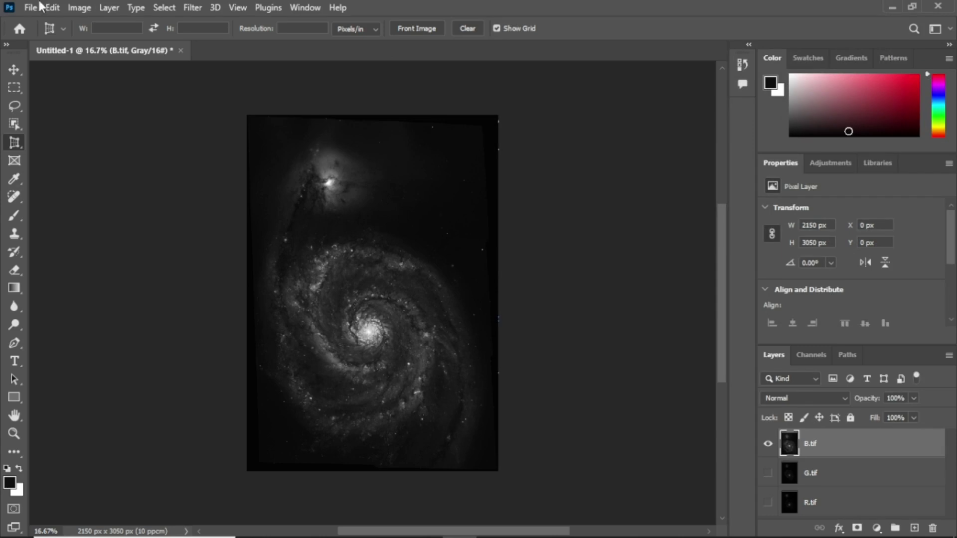
- Brighten the B.tif layer with a Levels adjustment, setting the white input level to 130
click(86, 10)
mouse_move(126, 44)
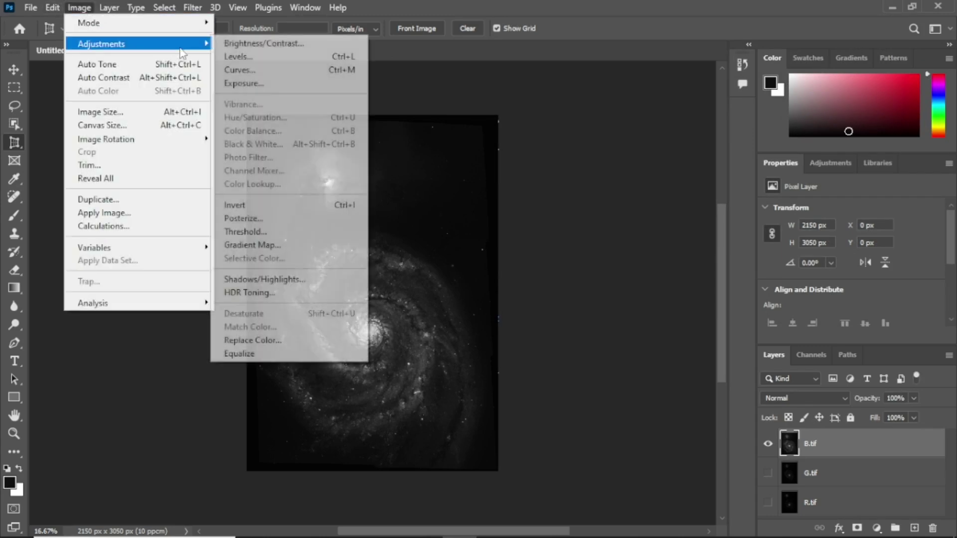
click(242, 58)
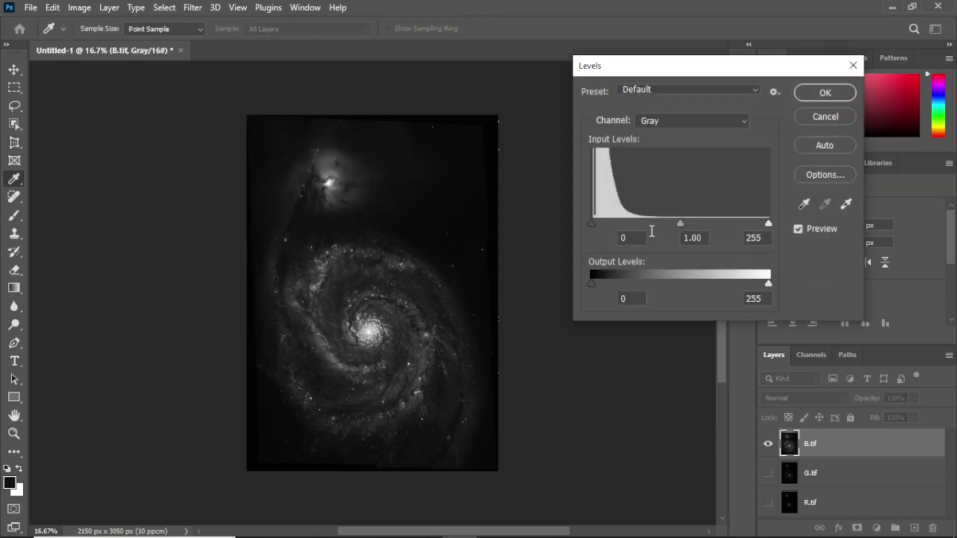
drag(769, 225, 681, 226)
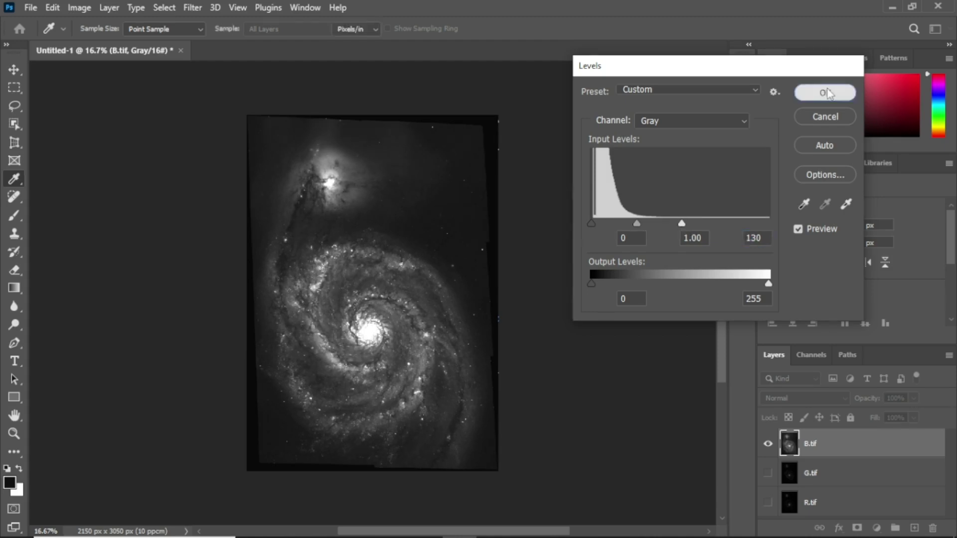
click(823, 93)
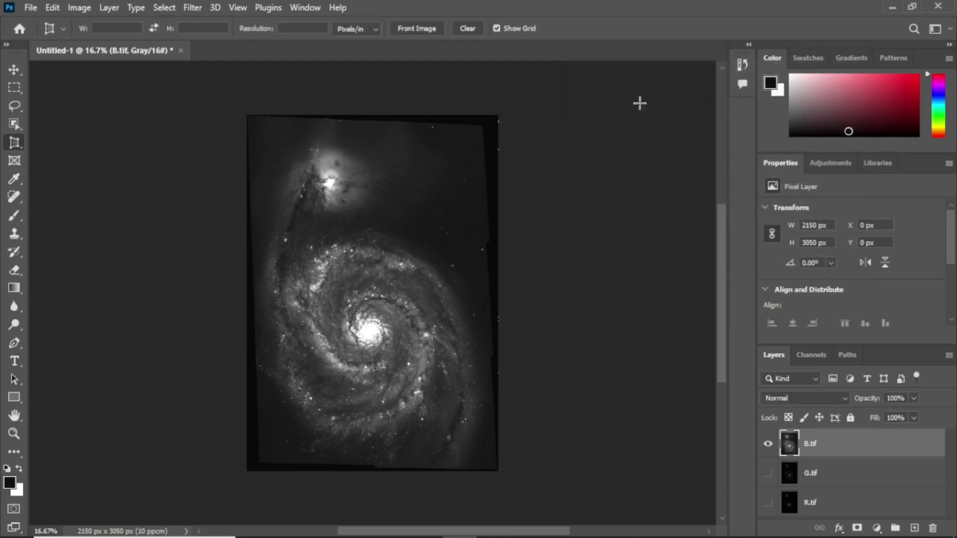
- Apply a second Curves adjustment to the B.tif layer with a curve point at input 70 and output 38
click(82, 9)
mouse_move(175, 47)
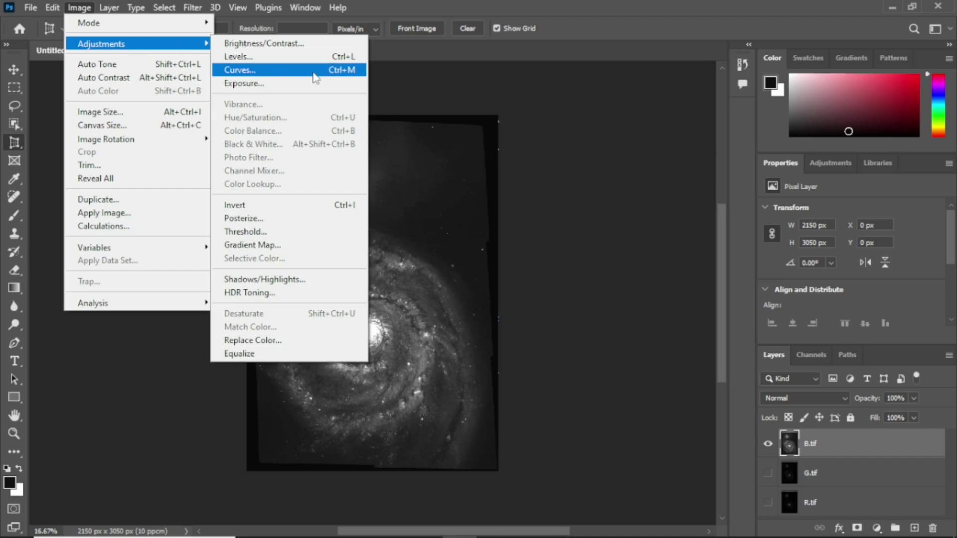
click(339, 75)
drag(423, 74, 733, 41)
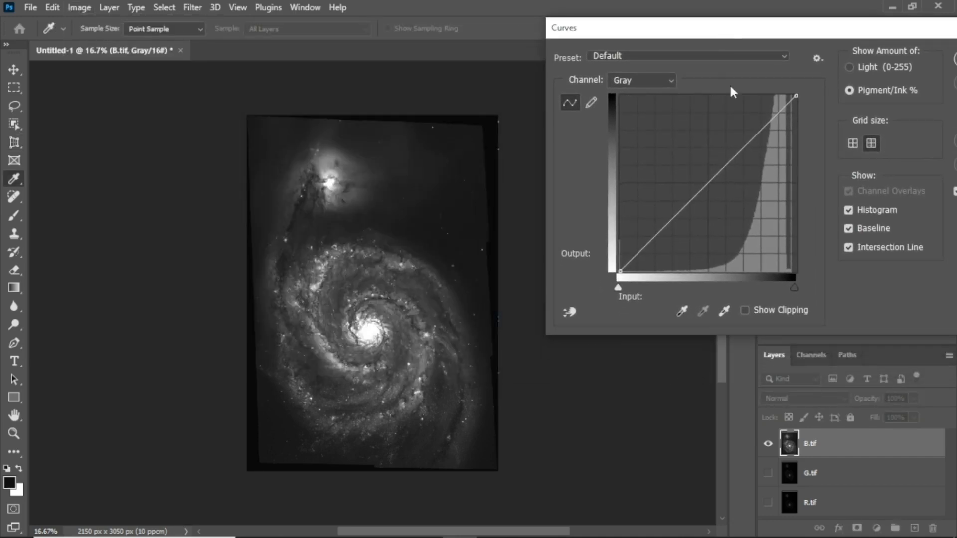
drag(707, 183, 744, 200)
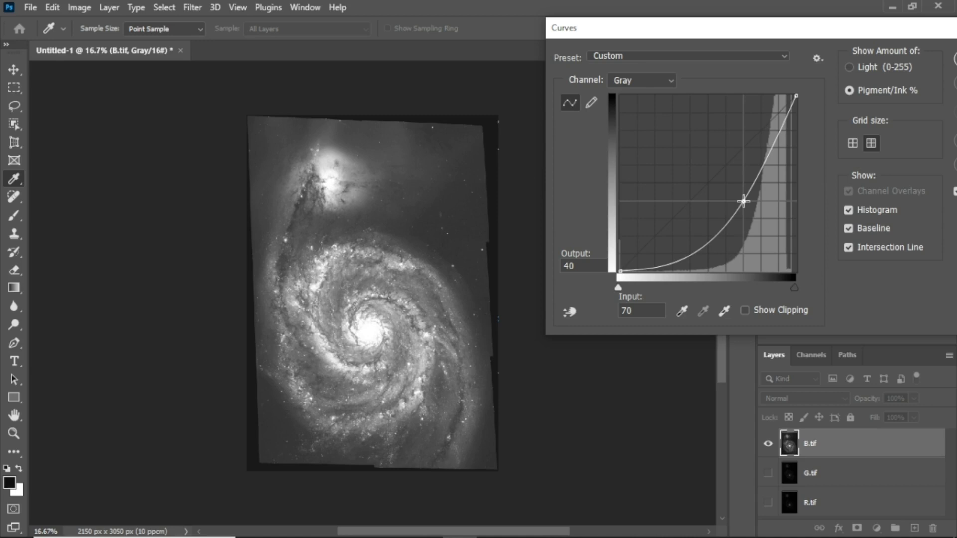
drag(743, 201, 743, 205)
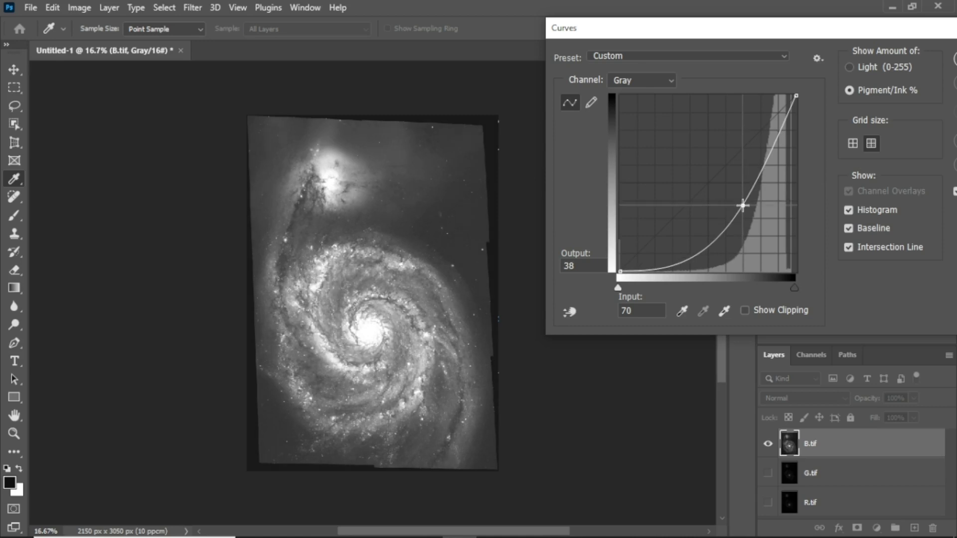
drag(780, 32, 684, 16)
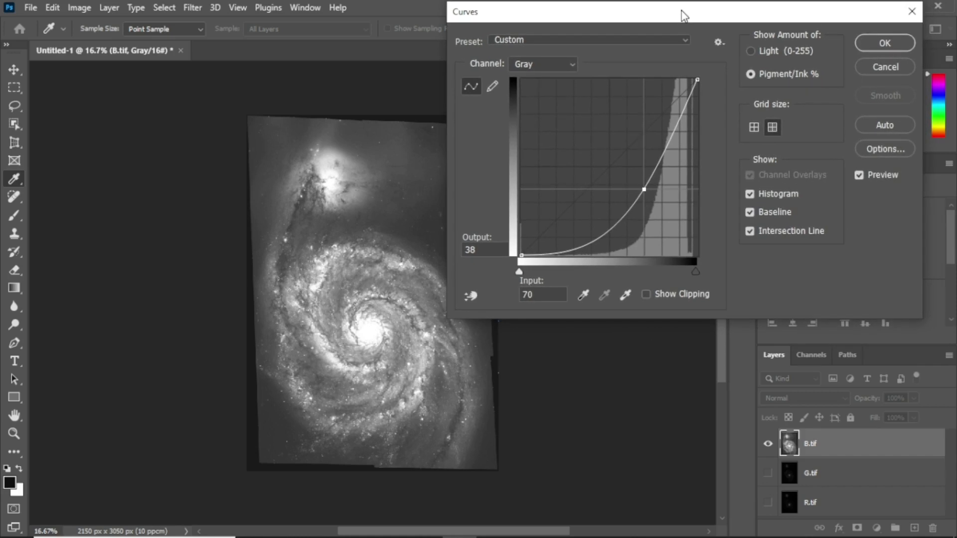
drag(576, 19, 676, 37)
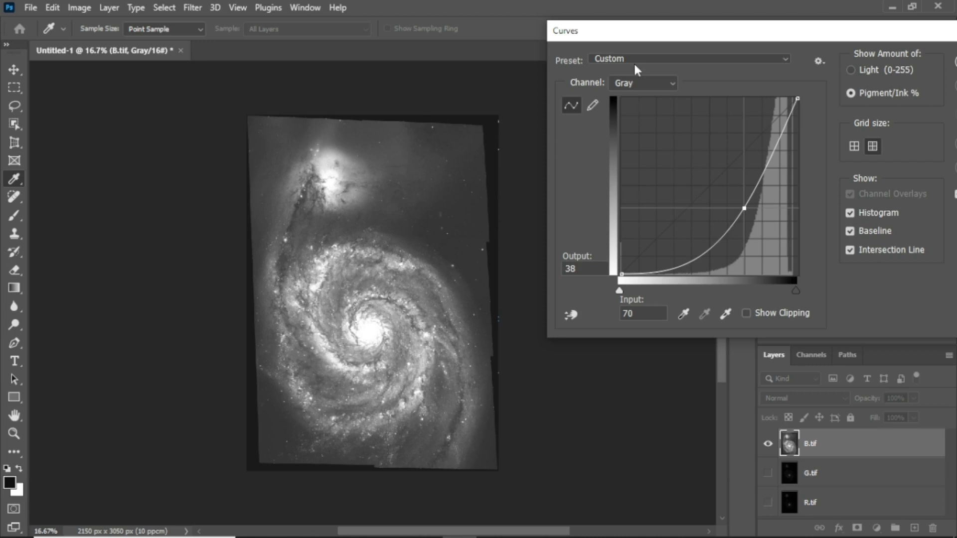
drag(675, 31, 578, 62)
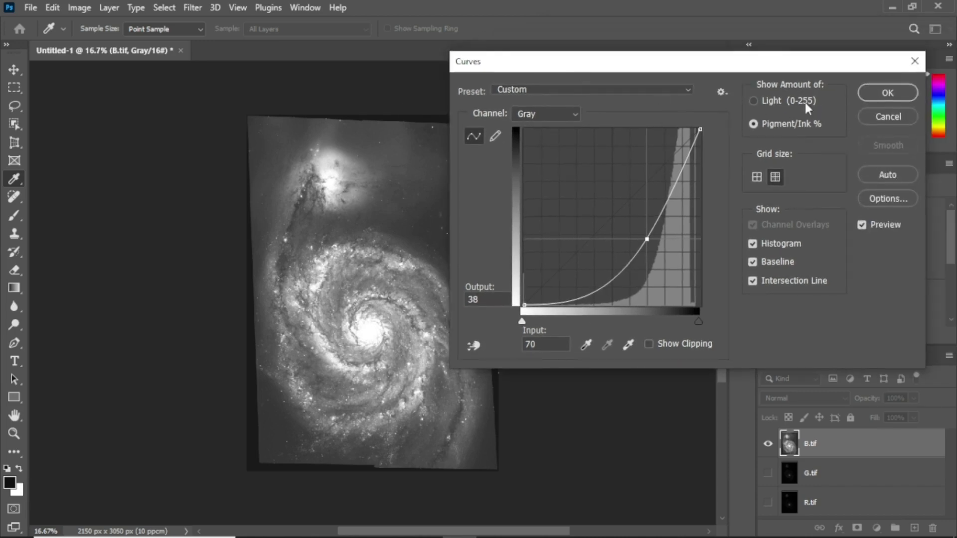
click(870, 91)
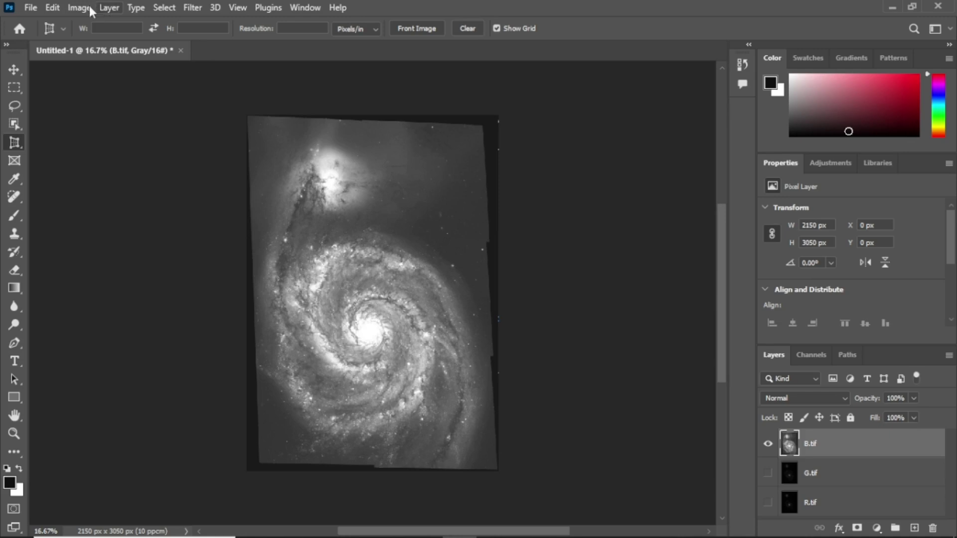
- Increase the B.tif layer's contrast with Levels, using a black input level of 31 and a white input level of 245
click(90, 8)
mouse_move(184, 48)
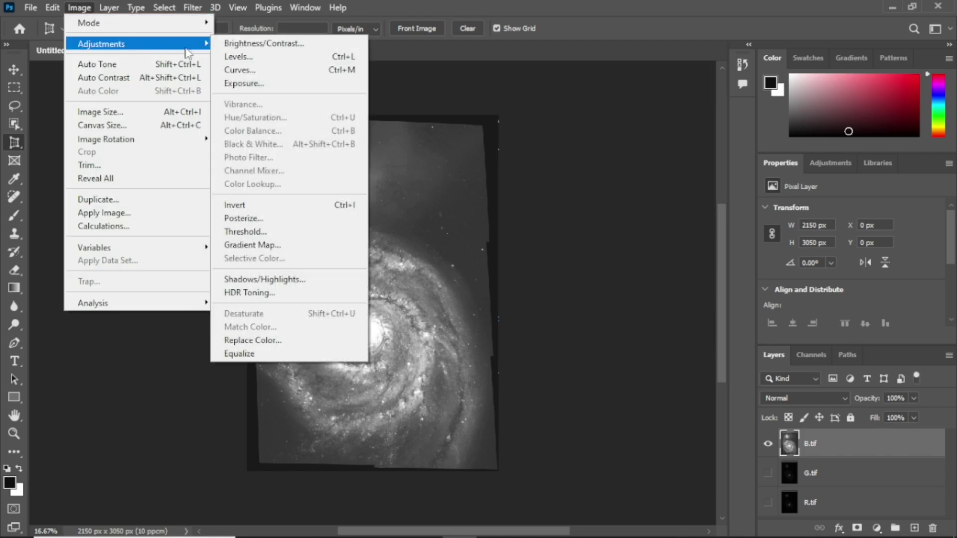
click(235, 57)
drag(591, 225, 613, 226)
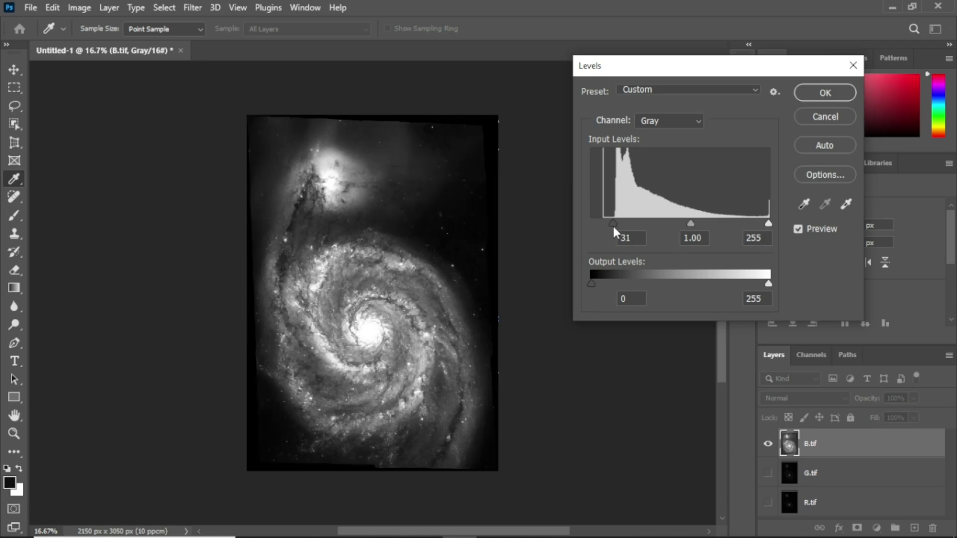
double_click(629, 238)
drag(767, 226, 762, 225)
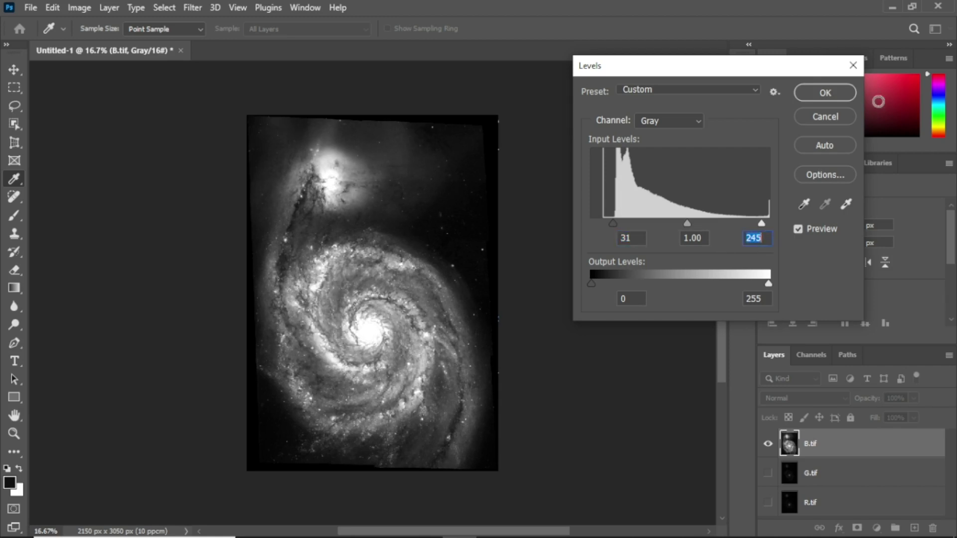
click(825, 93)
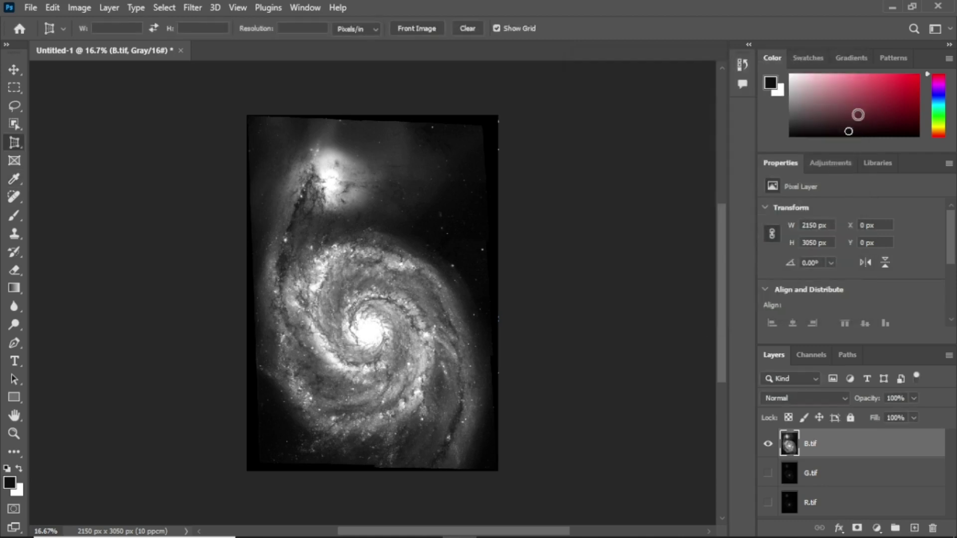
- Make G.tif the active layer and the only visible one, hiding B.tif
click(767, 472)
click(832, 476)
click(768, 444)
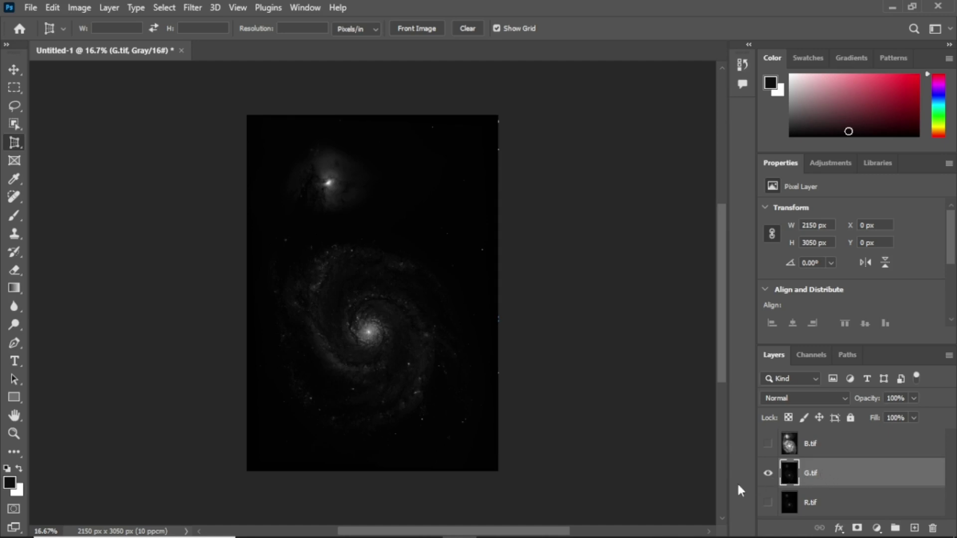
- Brighten the G.tif layer with a Curves adjustment, placing a curve point at input 71 and output 39
click(78, 8)
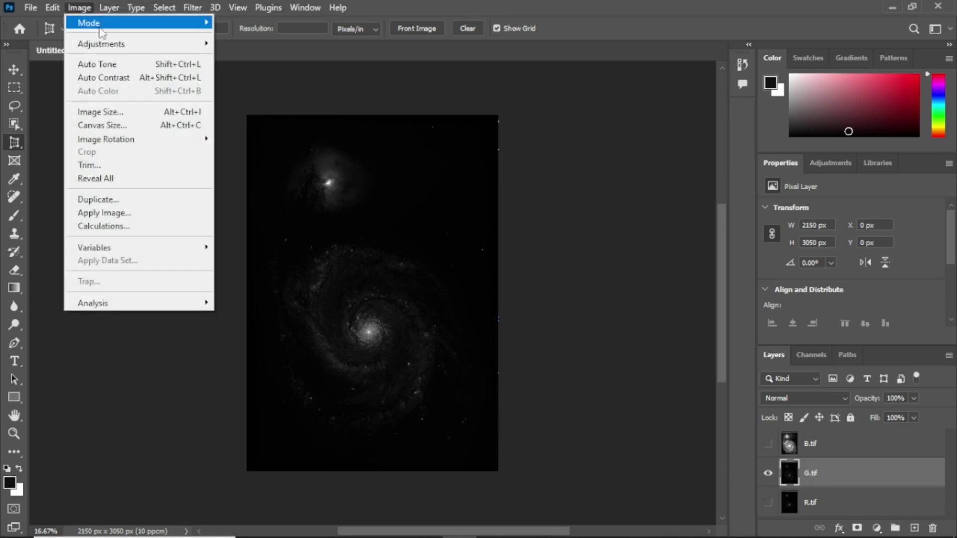
mouse_move(185, 43)
click(292, 73)
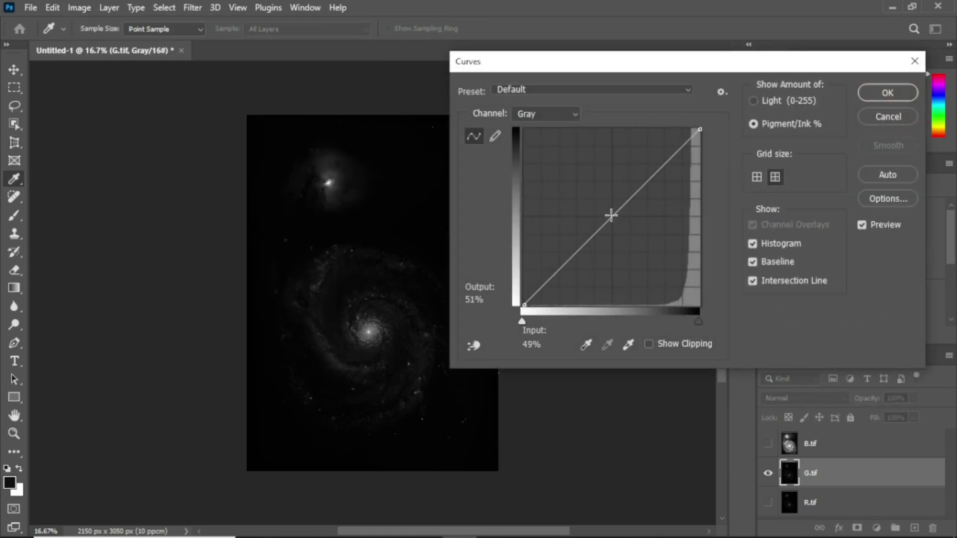
drag(611, 218, 649, 236)
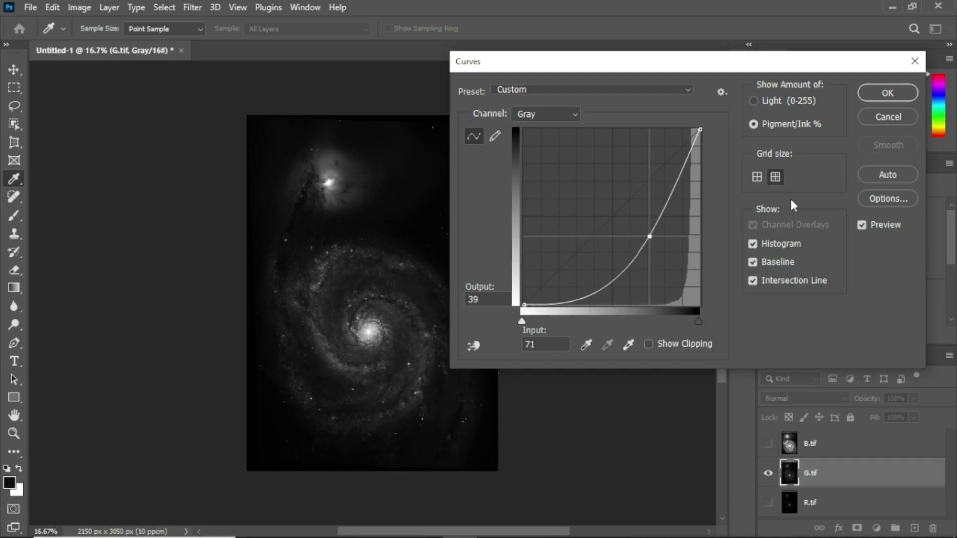
click(881, 94)
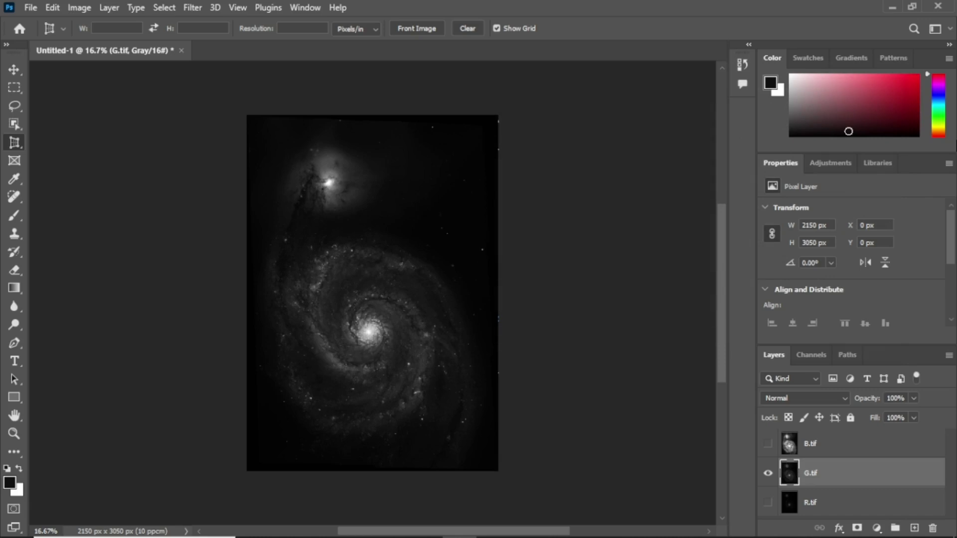
- Brighten the G.tif layer with a Levels adjustment, setting the white input level to 113
click(85, 6)
mouse_move(207, 50)
click(273, 58)
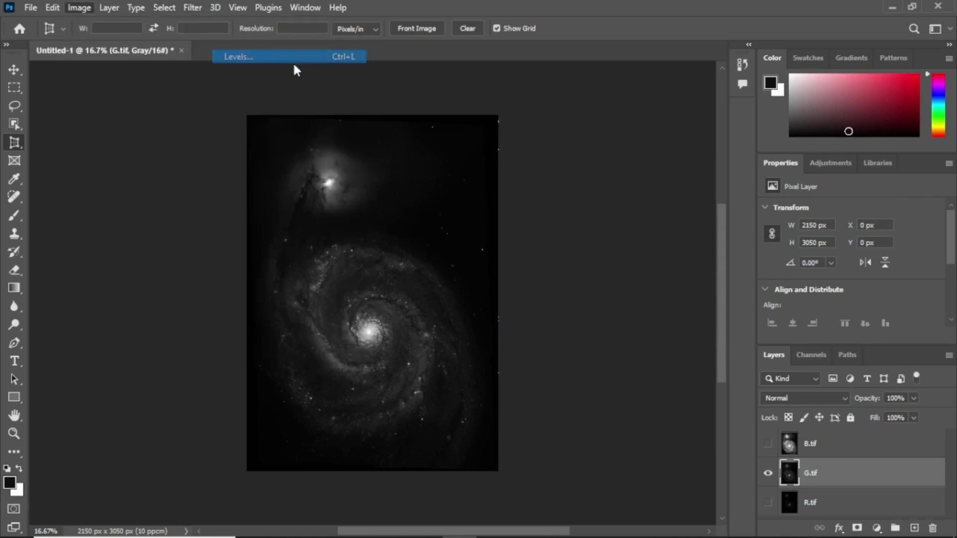
drag(767, 223, 670, 225)
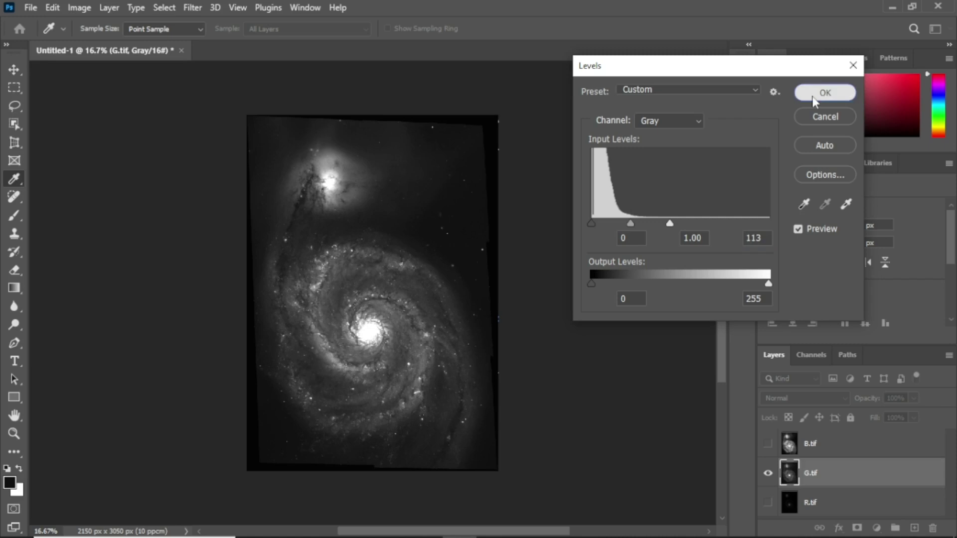
click(813, 94)
key(c)
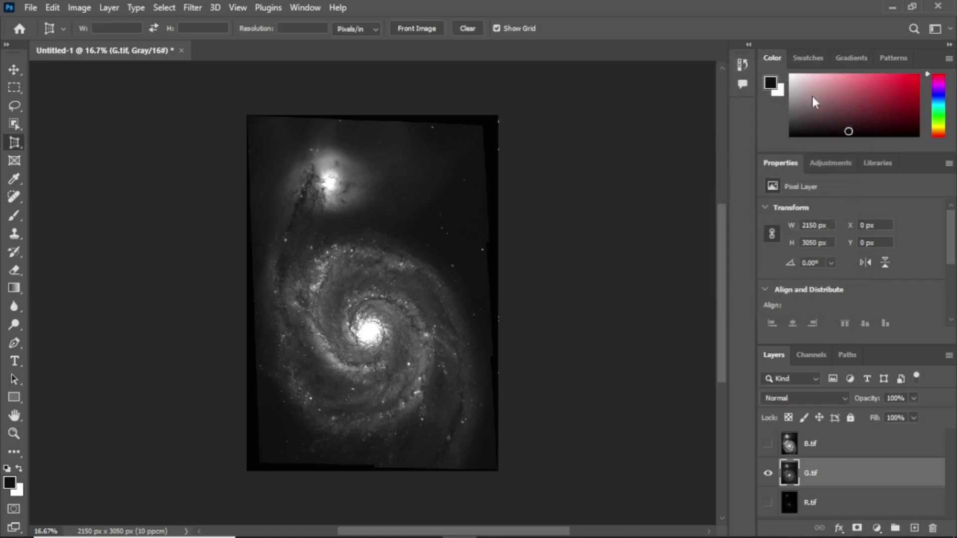
- Apply a second Curves adjustment to the G.tif layer with a curve point at input 64 and output 35
click(77, 9)
mouse_move(181, 44)
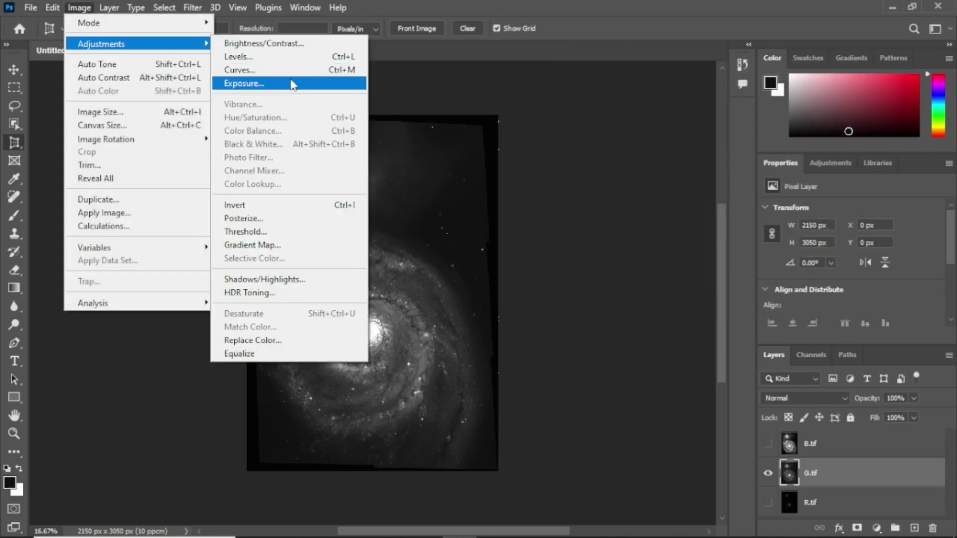
click(354, 71)
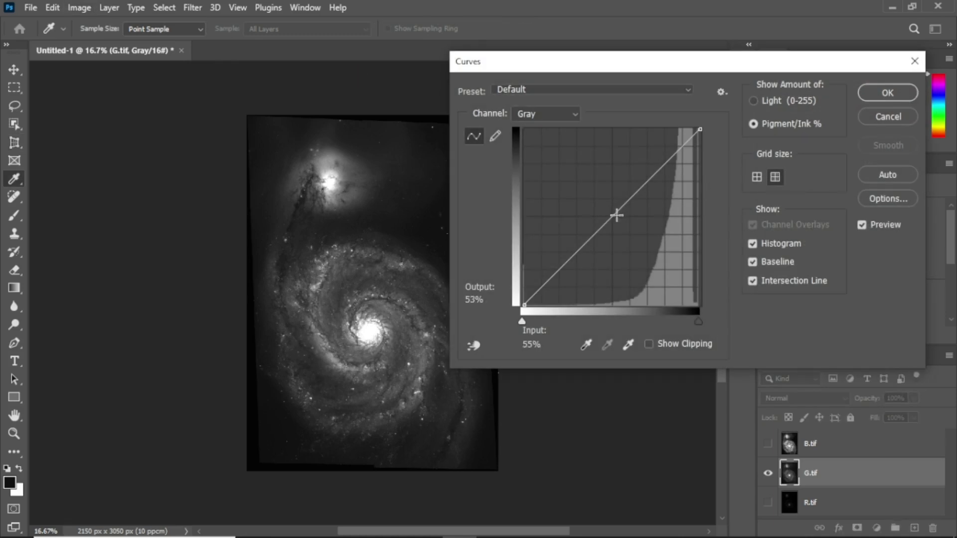
drag(609, 220, 638, 244)
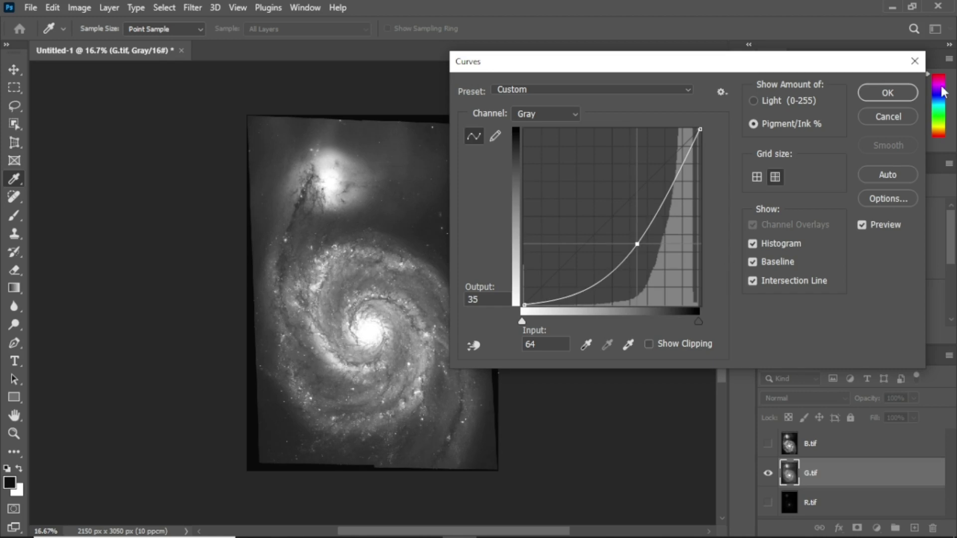
click(869, 90)
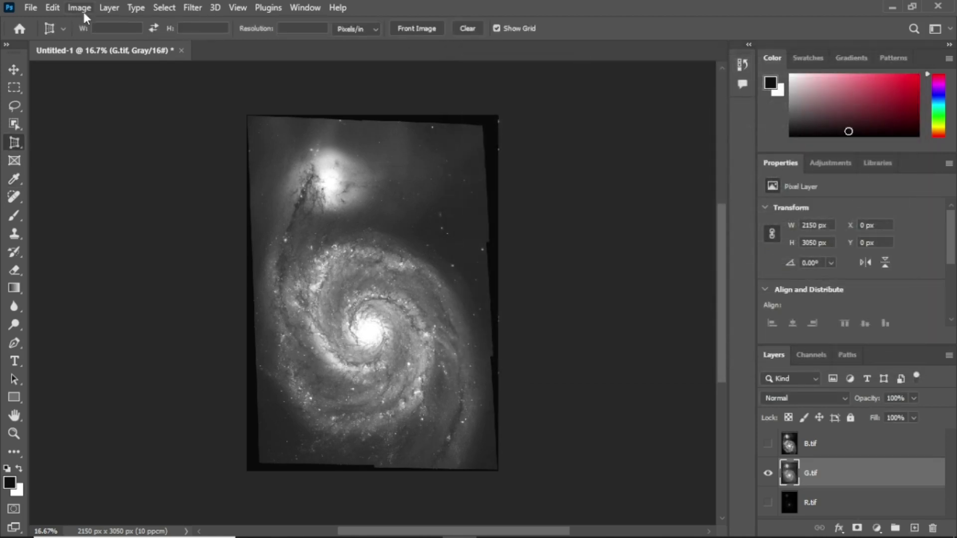
- Increase the G.tif layer's contrast with Levels by raising the black input level and lowering the white input level
click(79, 8)
mouse_move(162, 44)
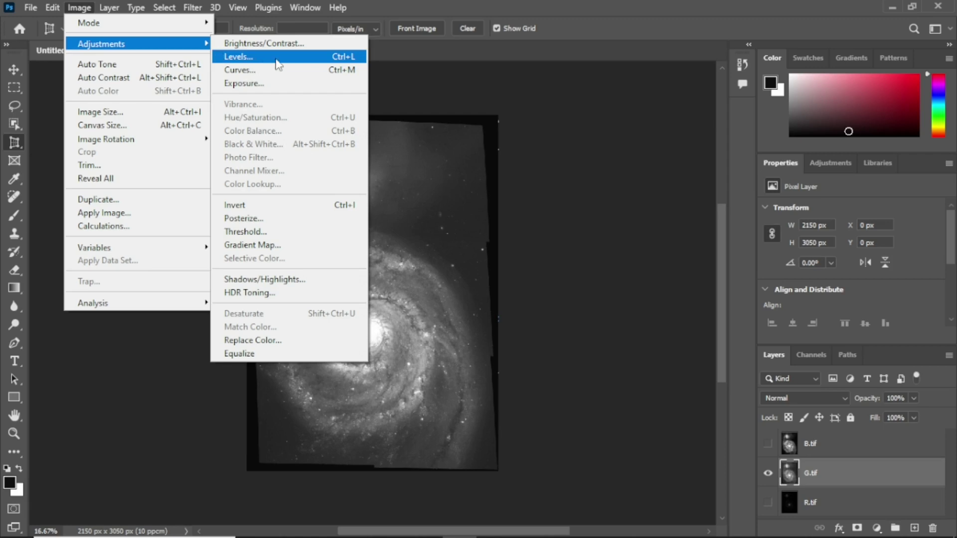
click(276, 58)
drag(591, 224, 605, 222)
drag(769, 224, 747, 227)
click(826, 93)
key(c)
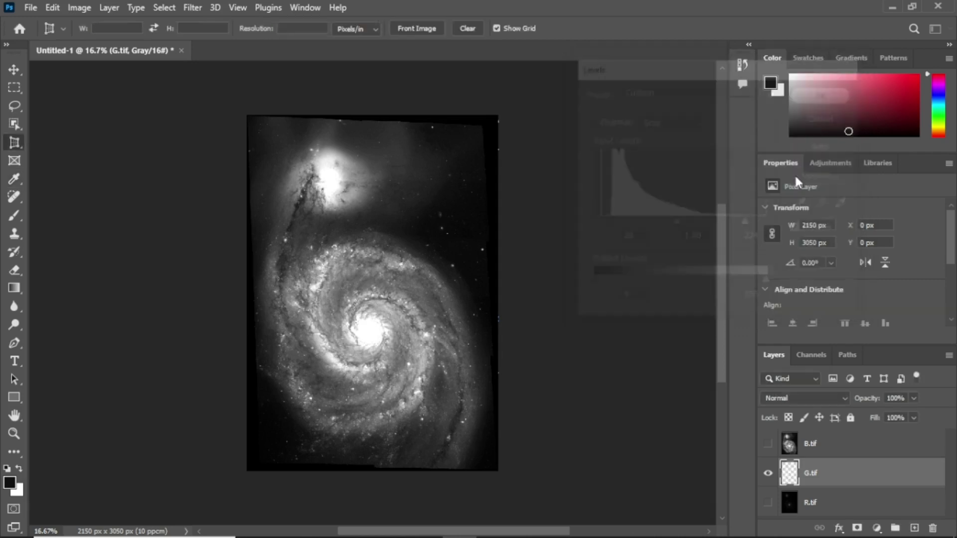
- Make R.tif the active layer and the only visible one, hiding G.tif
click(768, 503)
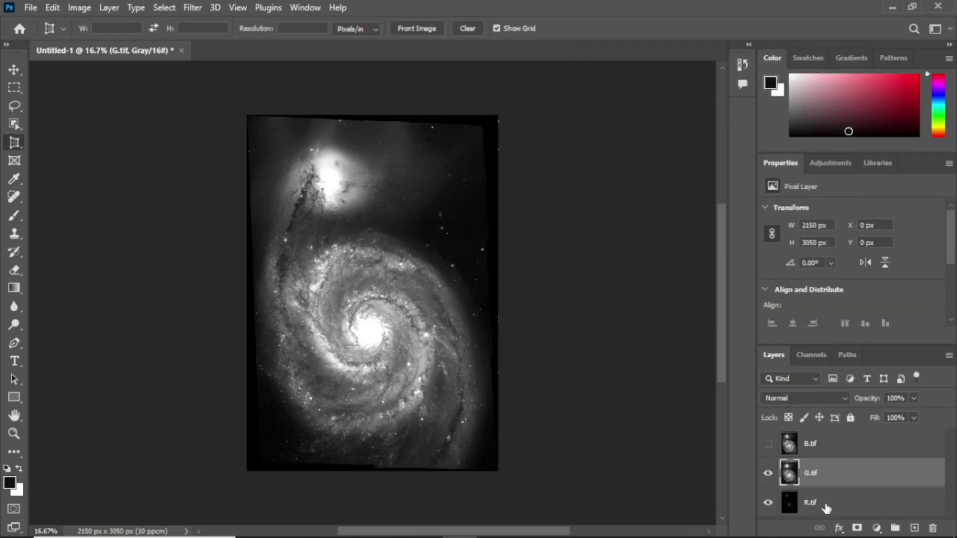
click(811, 505)
click(768, 473)
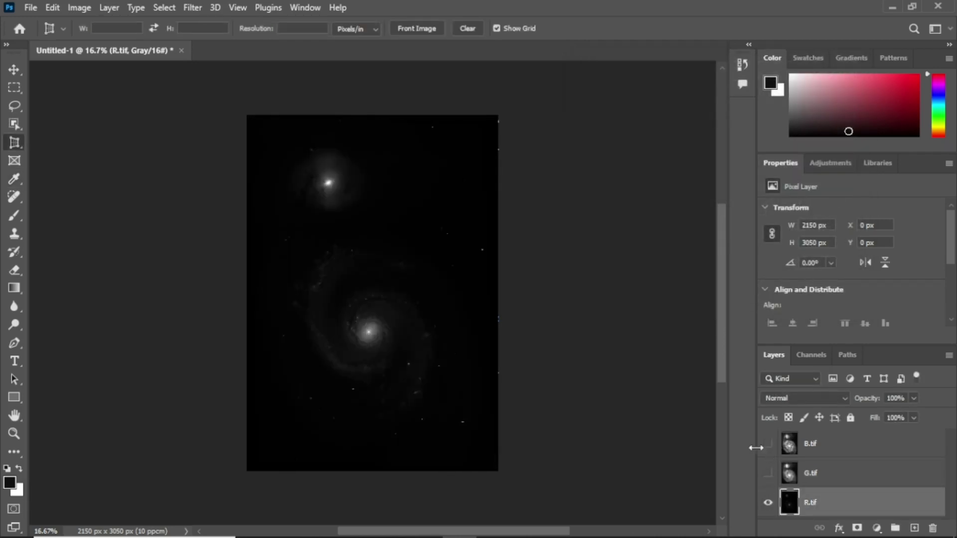
- Apply a Curves adjustment to the R.tif layer with a curve point at input 67 and output 33
click(82, 8)
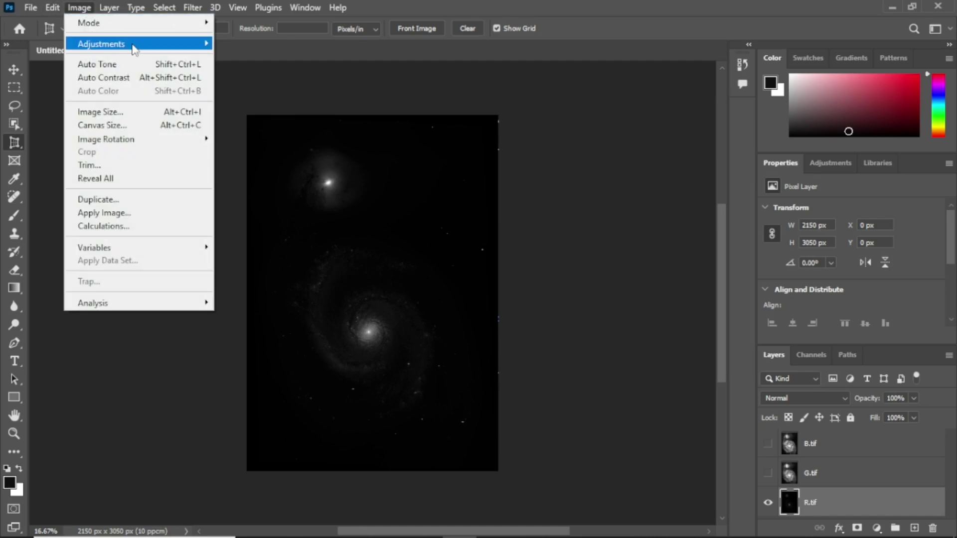
mouse_move(133, 44)
click(258, 75)
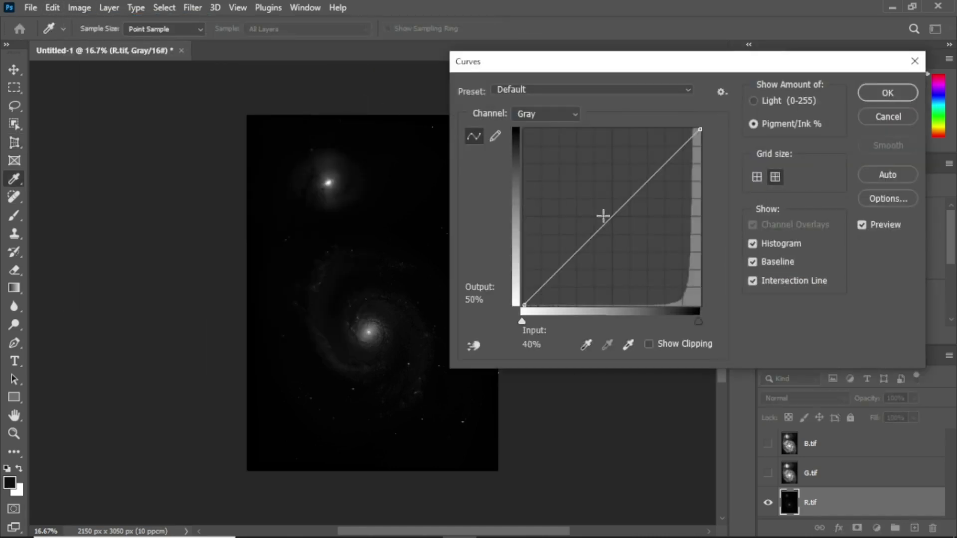
drag(608, 220, 642, 246)
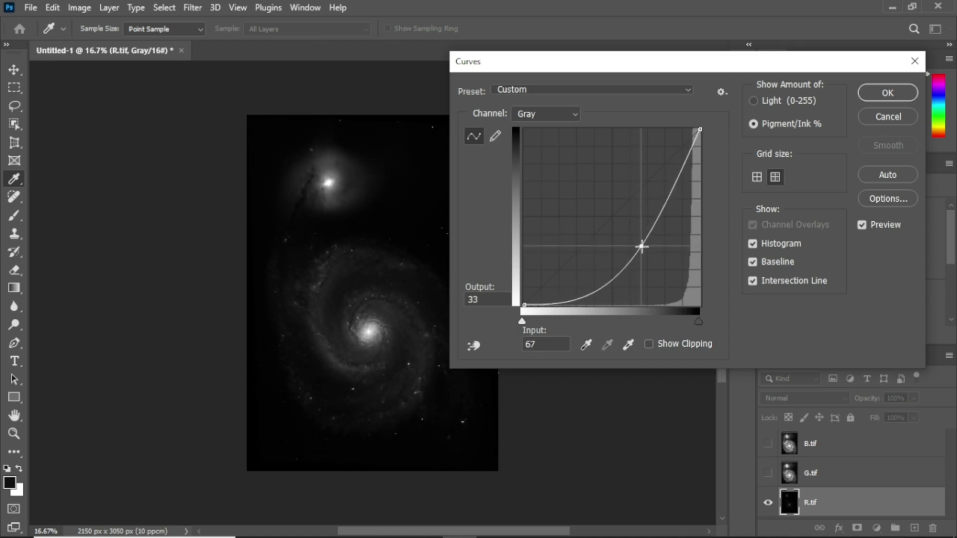
click(887, 93)
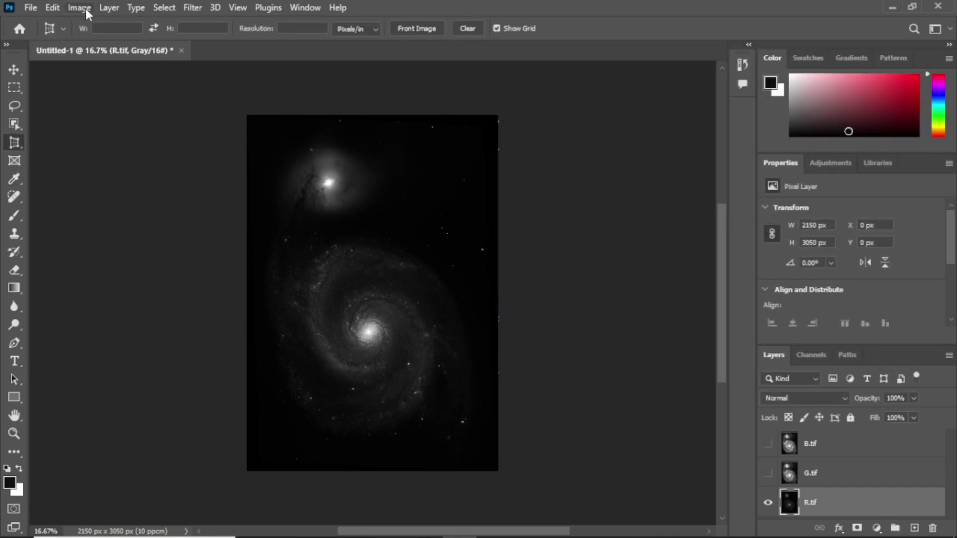
- Brighten the R.tif layer with a Levels adjustment, setting the white input level to 106
click(86, 8)
mouse_move(178, 46)
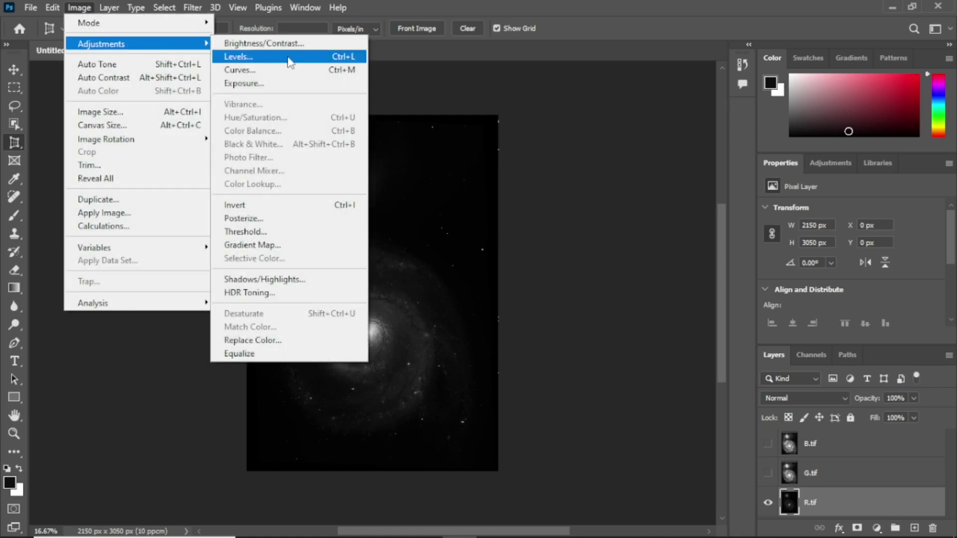
click(289, 58)
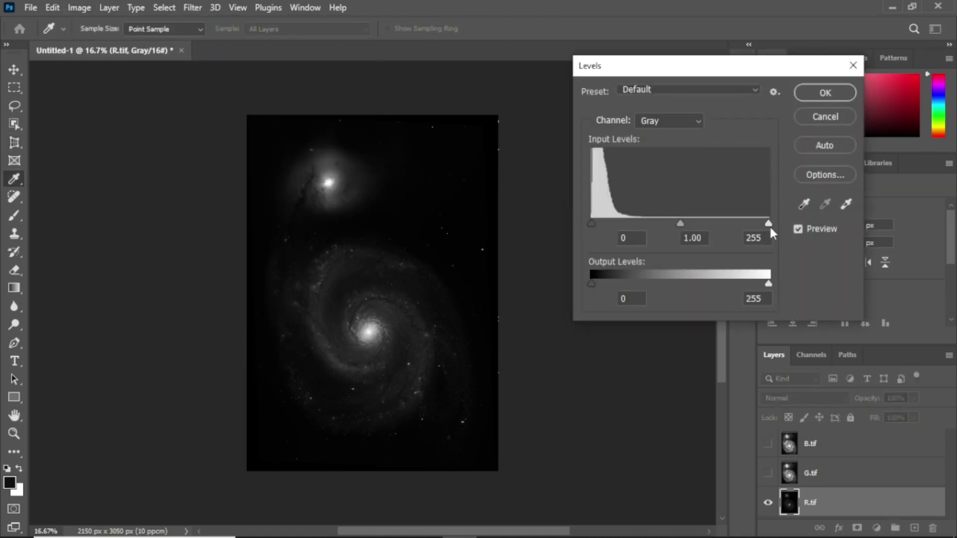
drag(768, 224, 665, 233)
click(817, 94)
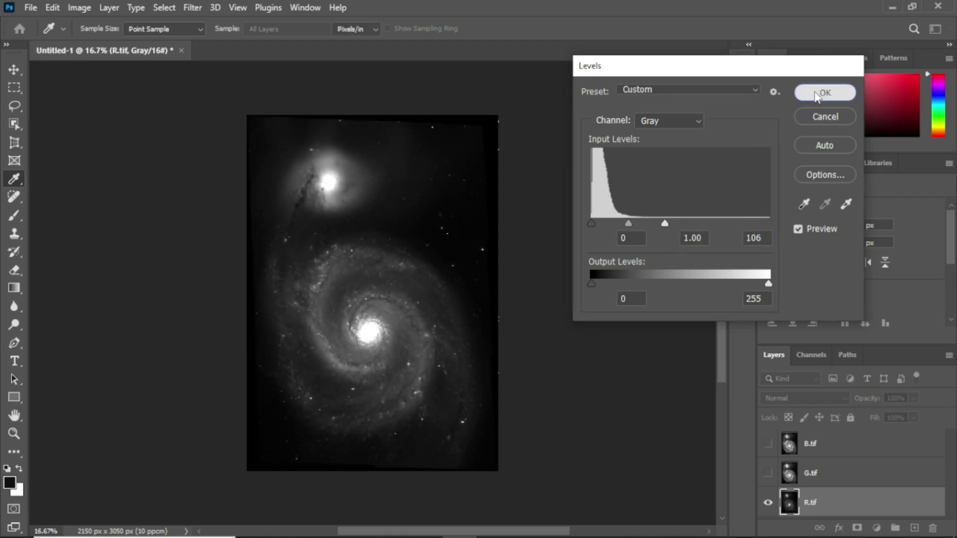
- Apply a second Curves adjustment to the R.tif layer with a curve point at input 65 and output 35
click(69, 7)
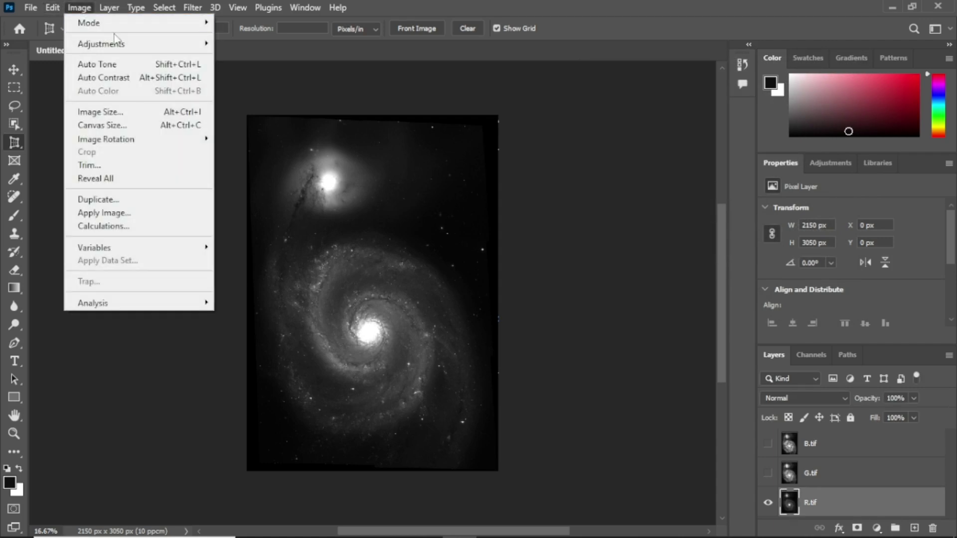
mouse_move(185, 52)
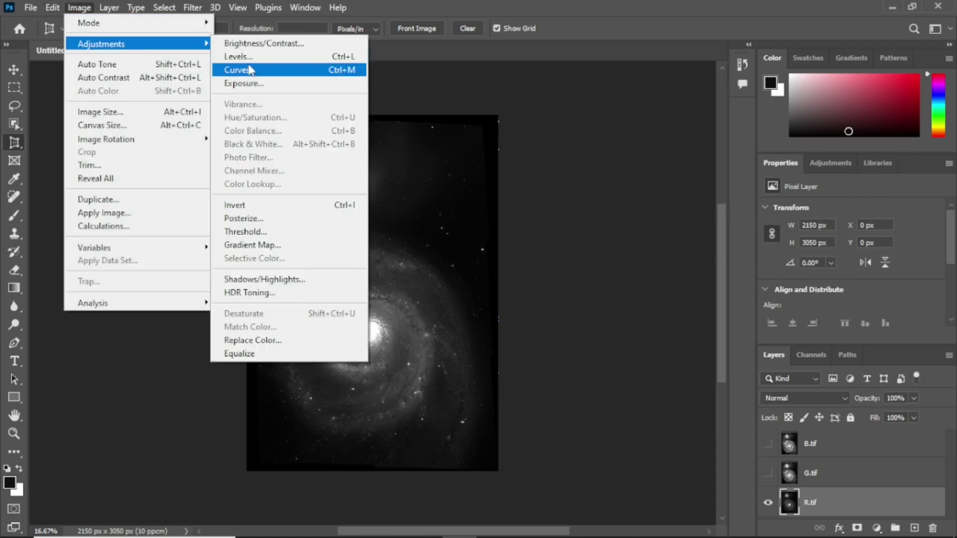
click(249, 69)
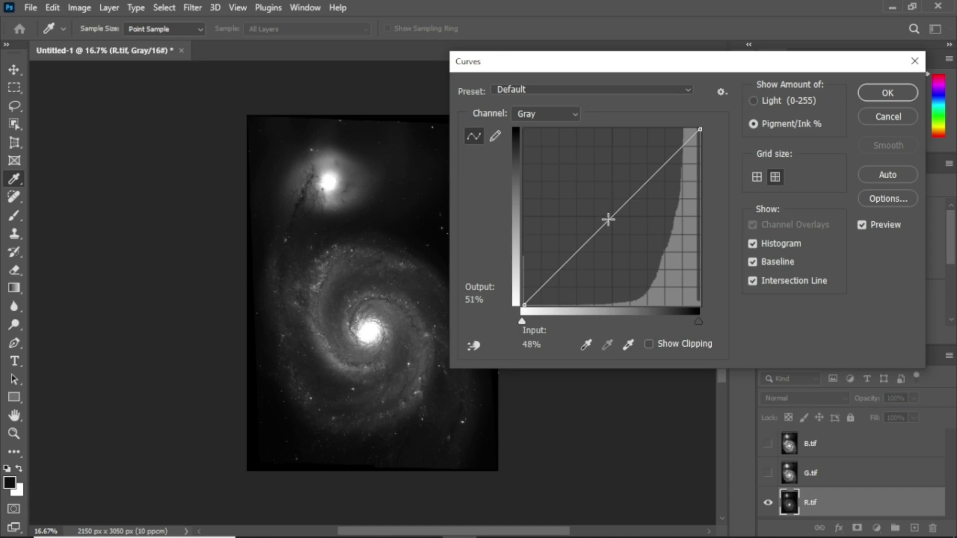
drag(609, 220, 639, 244)
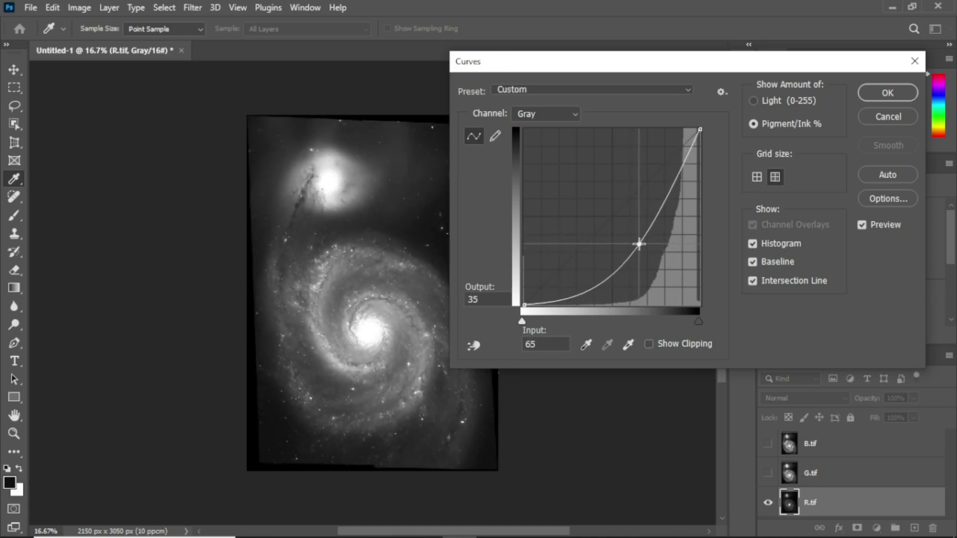
click(873, 92)
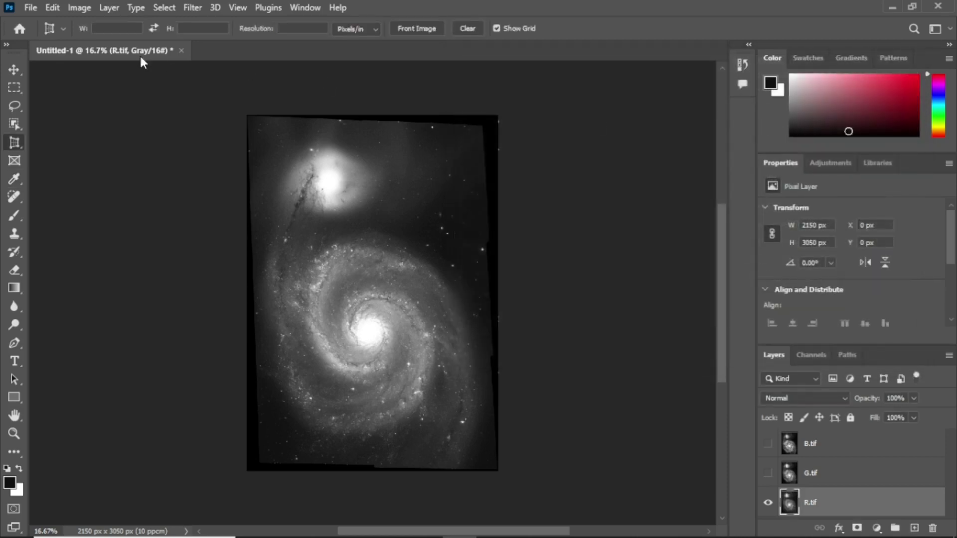
- Increase the R.tif layer's contrast with Levels by raising the black input level to 8 and lowering the white input level
click(87, 8)
mouse_move(190, 46)
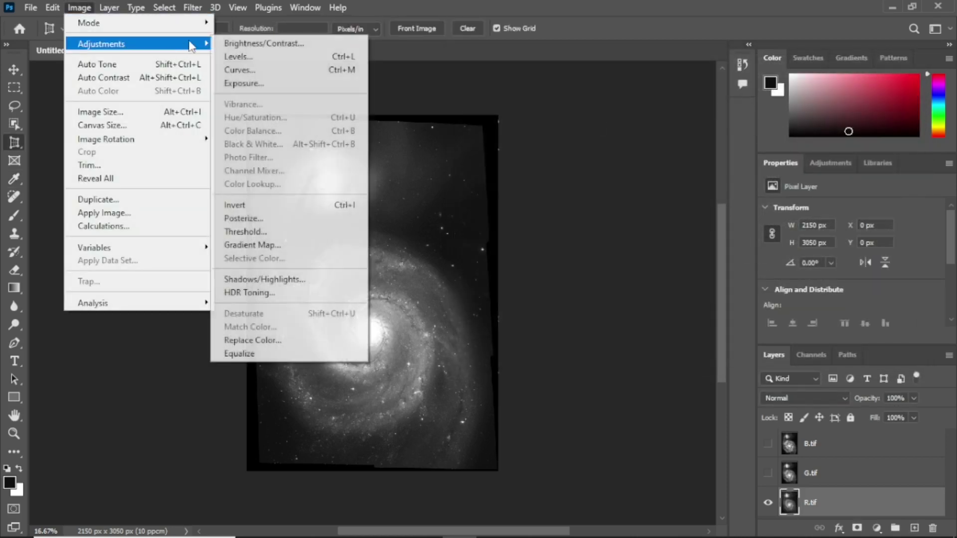
click(247, 58)
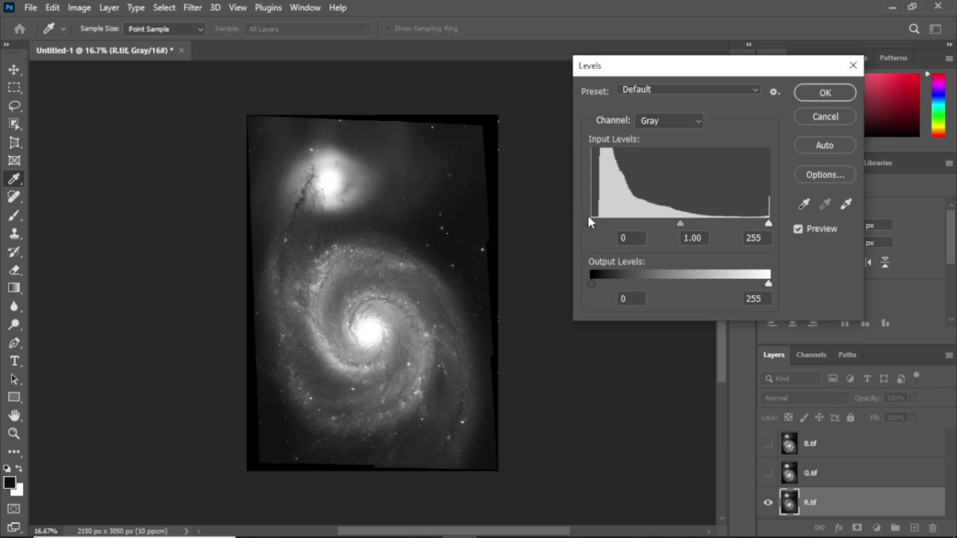
drag(593, 224, 597, 225)
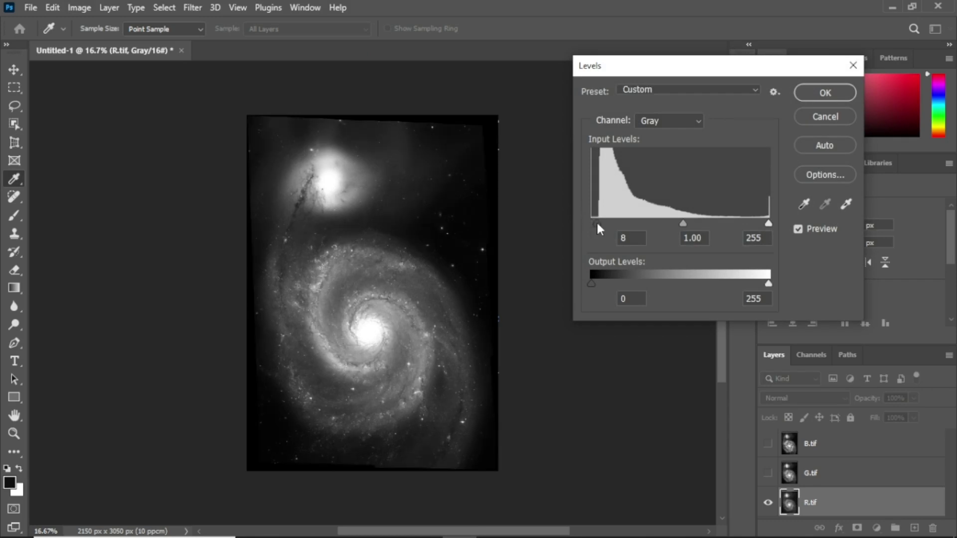
drag(767, 224, 752, 224)
click(816, 93)
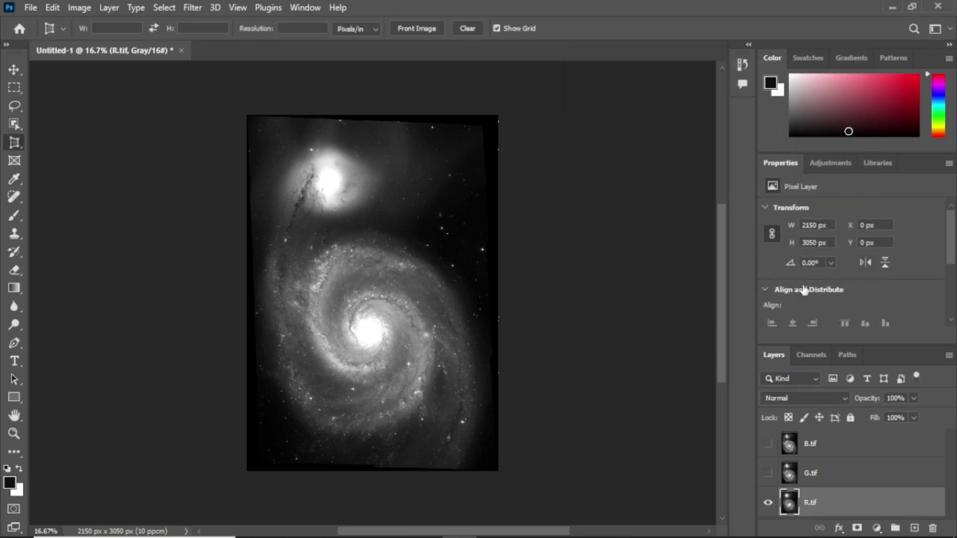
- Show the G.tif and B.tif layers again and convert the document to RGB Color, keeping the layers separate
click(768, 473)
click(768, 444)
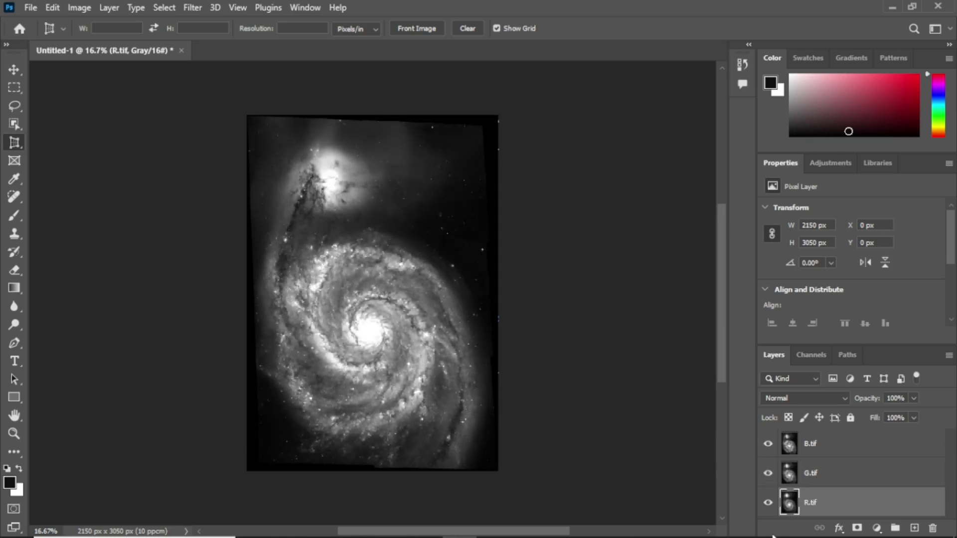
click(84, 8)
mouse_move(168, 24)
click(269, 76)
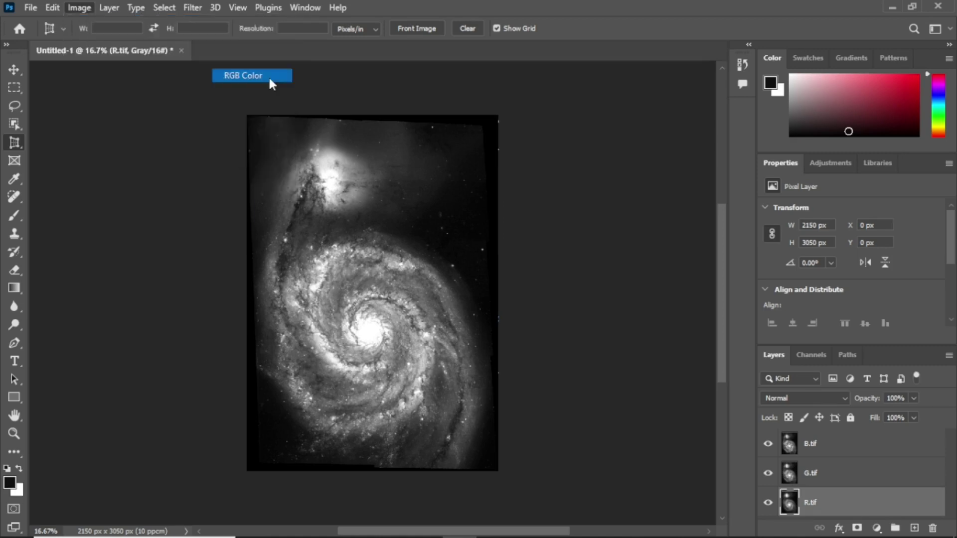
click(569, 213)
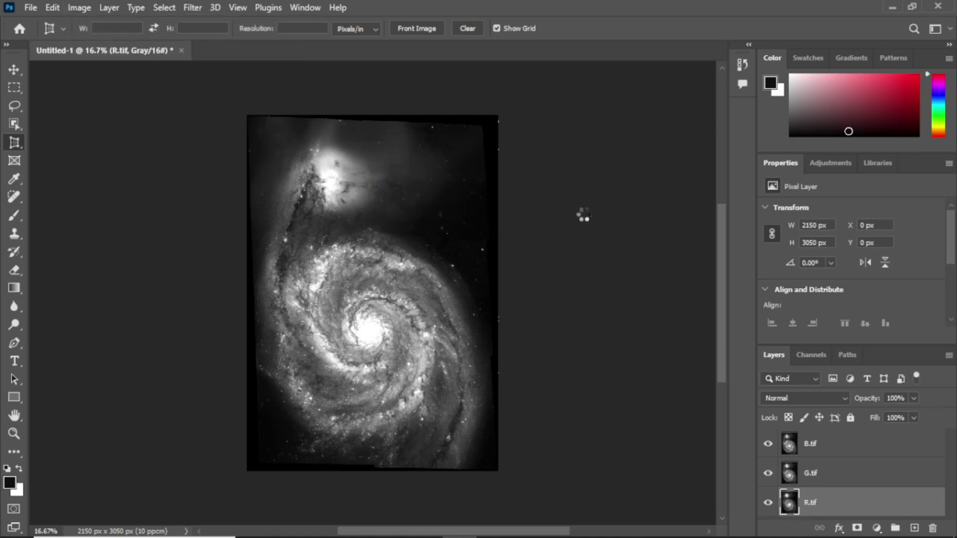
- Hide the G.tif and B.tif layers and restrict R.tif to the red channel by disabling its G and B channels in Blending Options
click(768, 473)
click(770, 444)
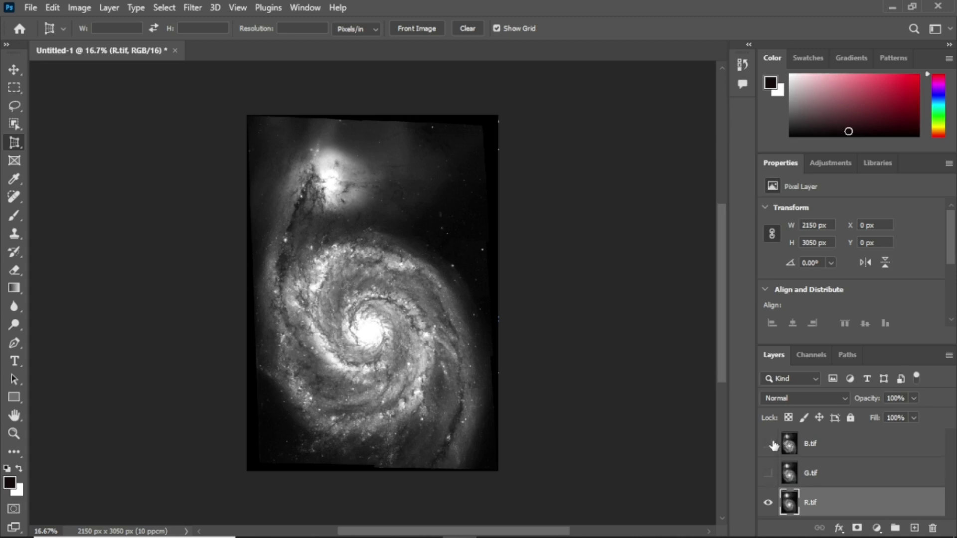
double_click(859, 503)
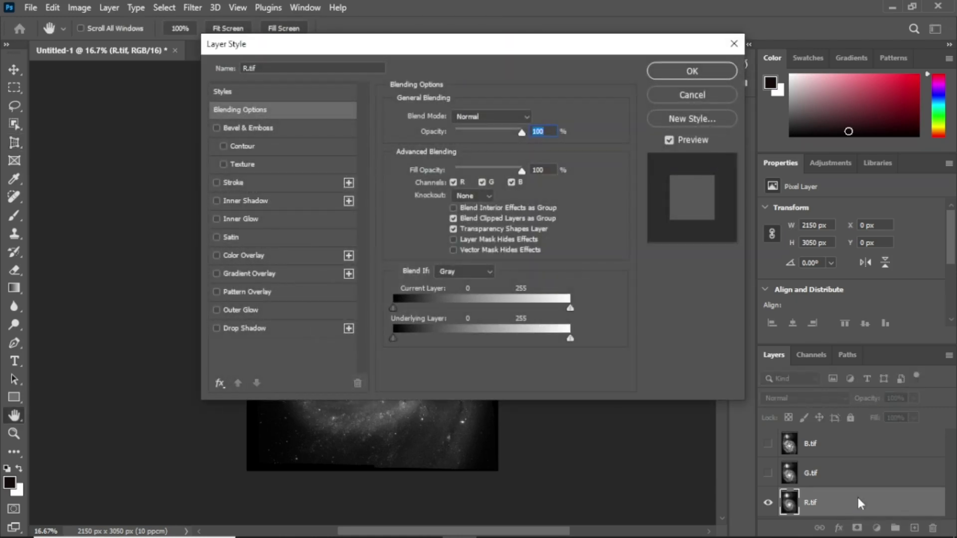
click(482, 182)
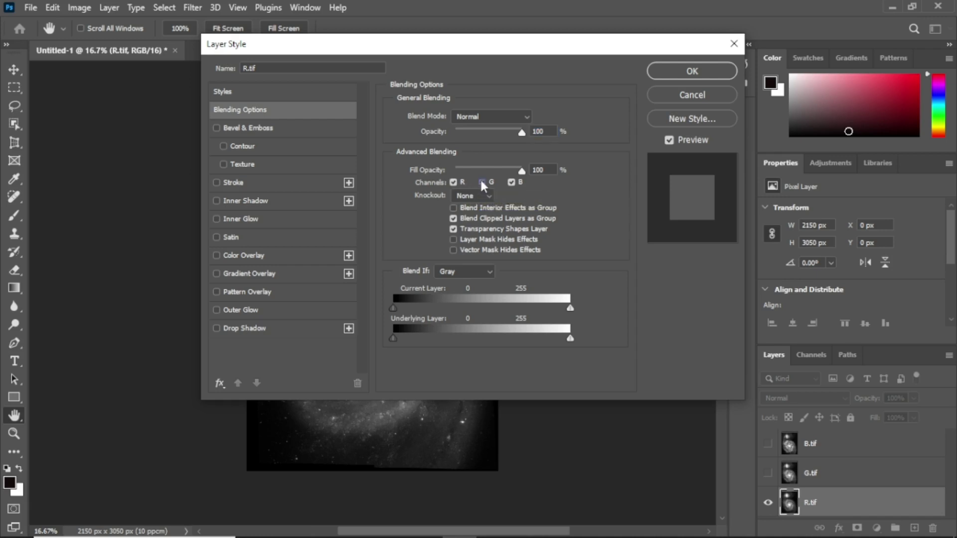
click(517, 182)
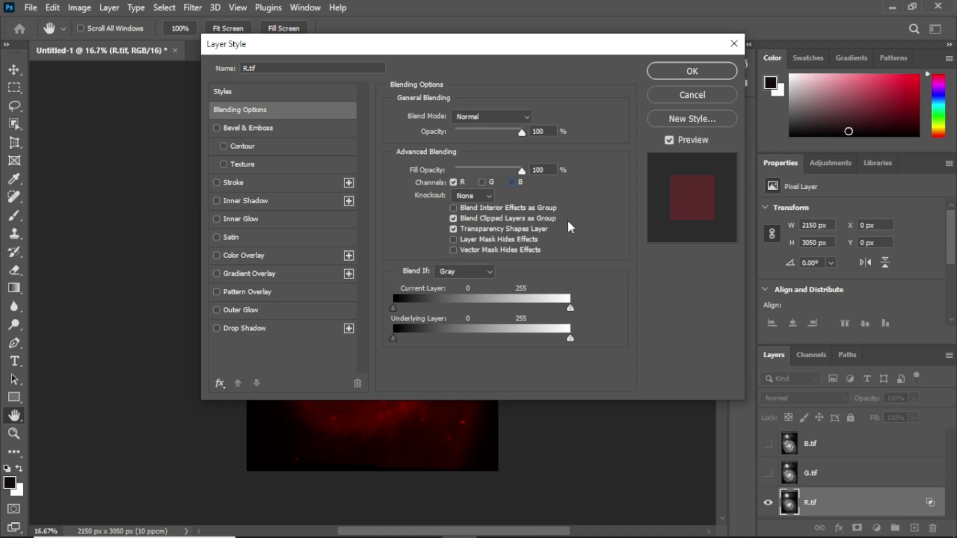
click(690, 71)
key(c)
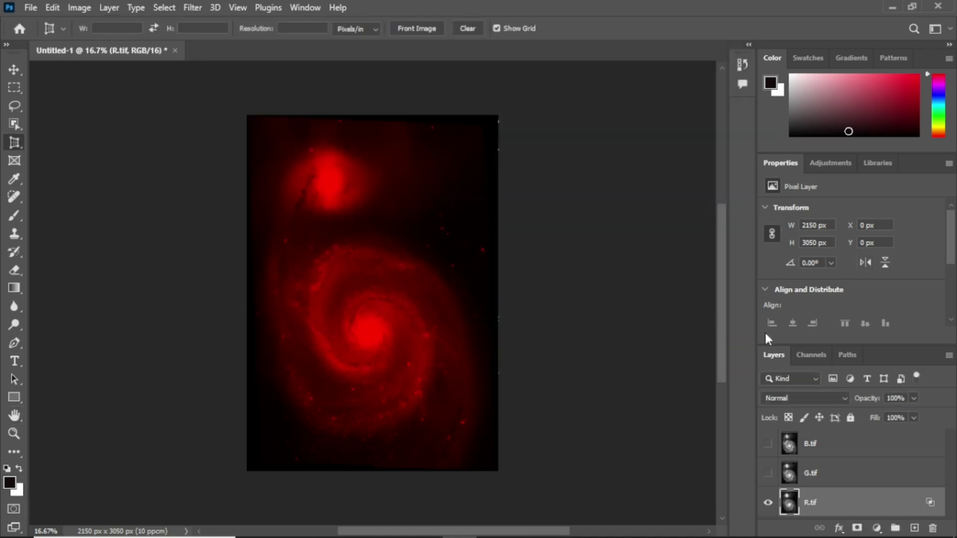
- Show the G.tif layer and restrict it to the green channel by disabling its R and B channels in Blending Options
click(768, 474)
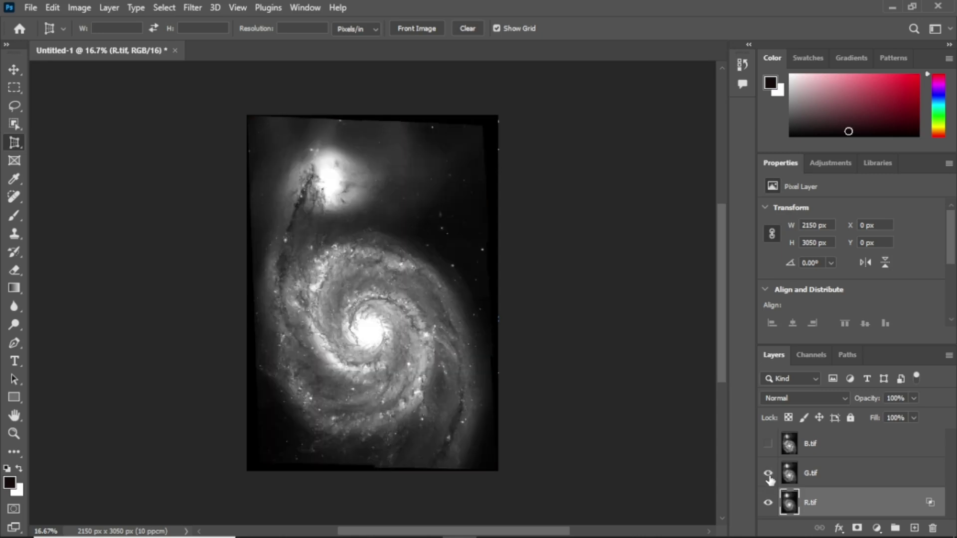
click(846, 474)
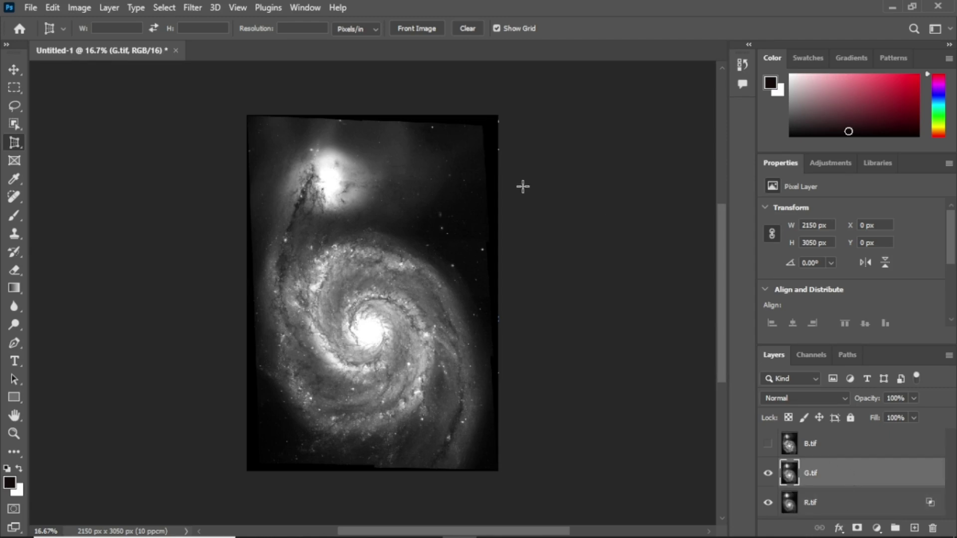
double_click(876, 472)
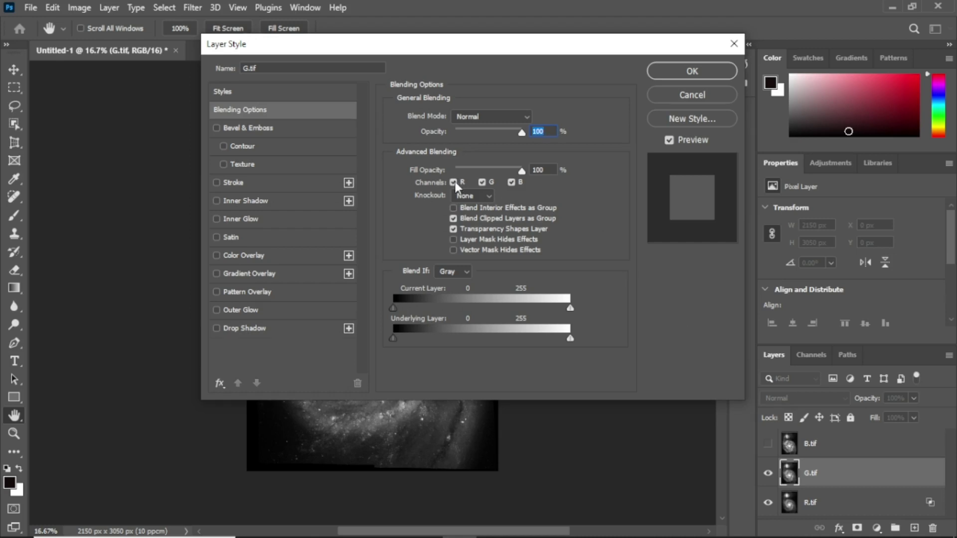
click(454, 182)
click(512, 183)
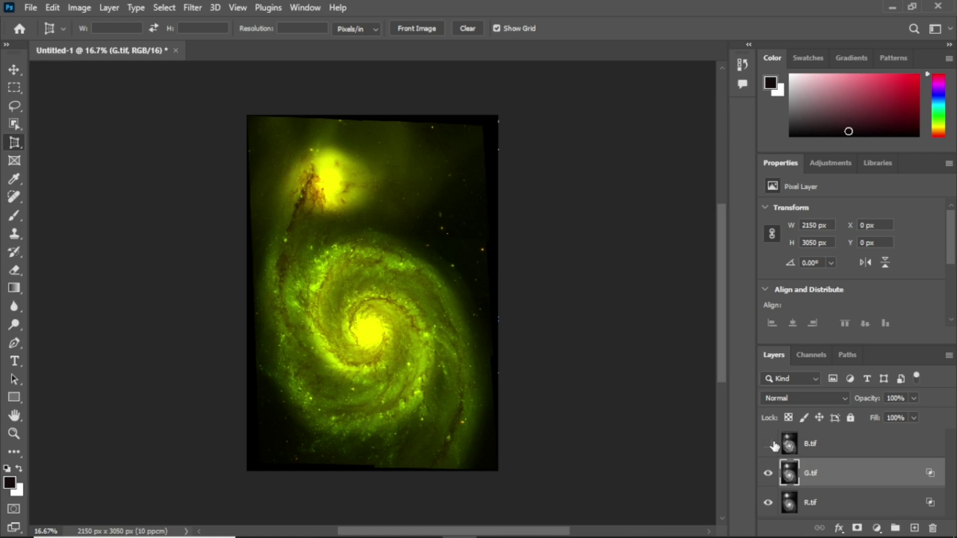
- Show the B.tif layer and restrict it to the blue channel by disabling its R and G channels in Blending Options
click(769, 444)
click(857, 443)
key(h)
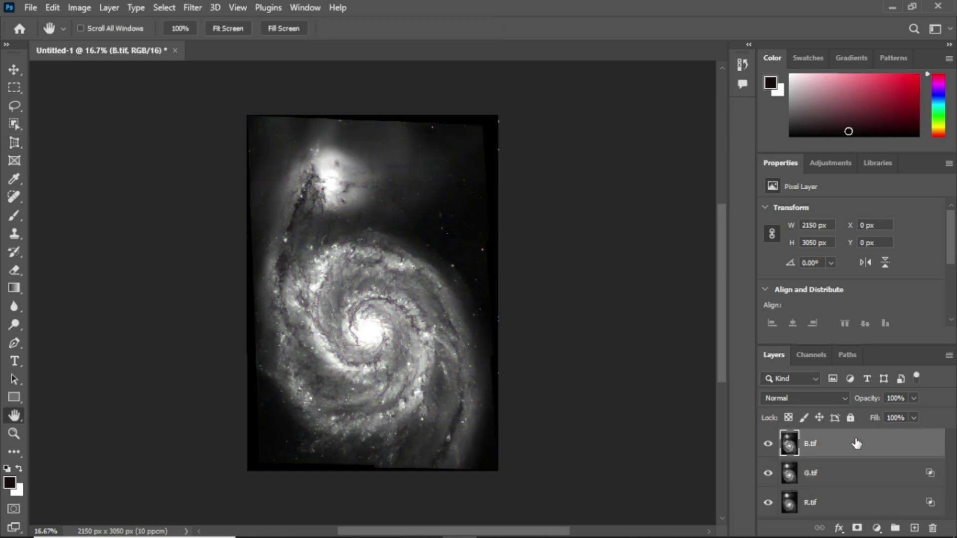
double_click(856, 444)
click(482, 182)
click(454, 183)
click(453, 183)
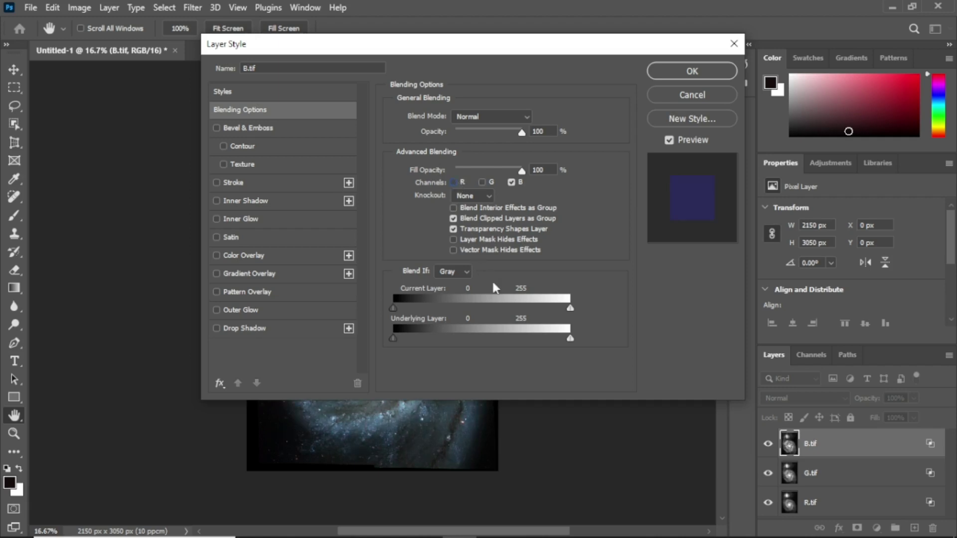
click(700, 70)
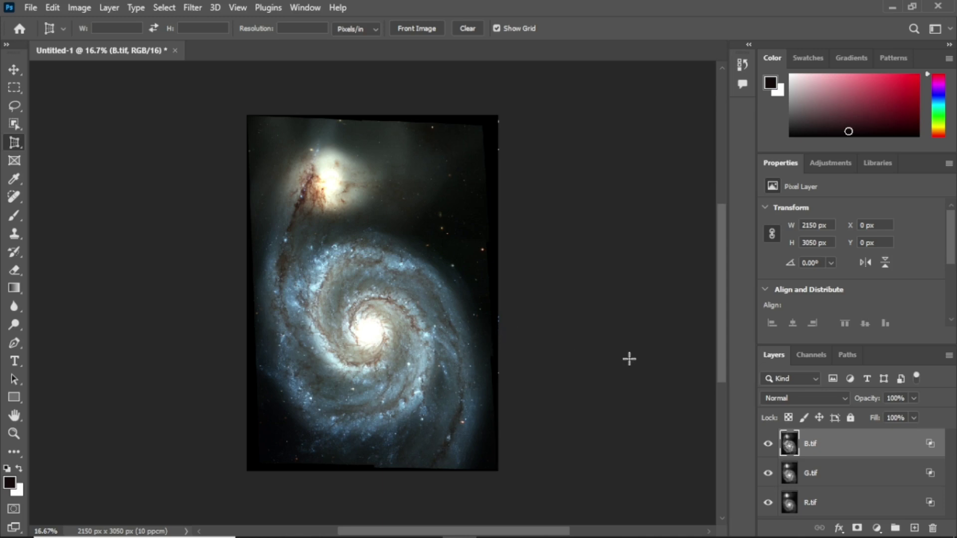
- Set the blend mode of the B.tif and G.tif layers to Lighten
click(842, 398)
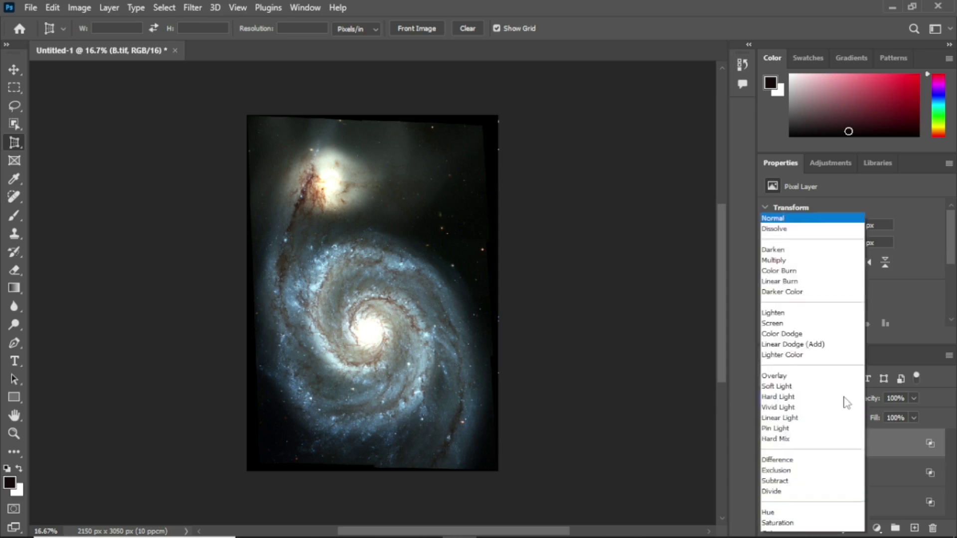
click(795, 305)
click(856, 473)
click(846, 399)
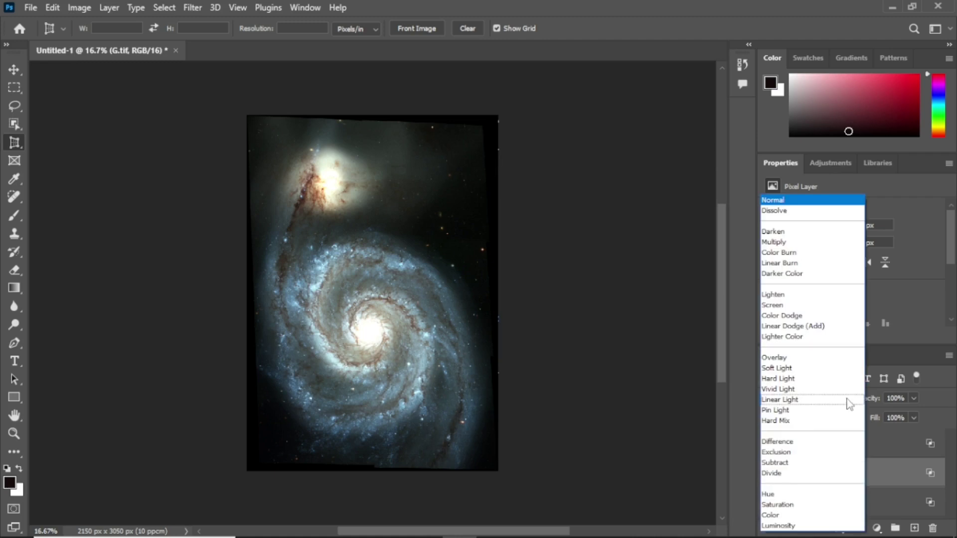
click(808, 301)
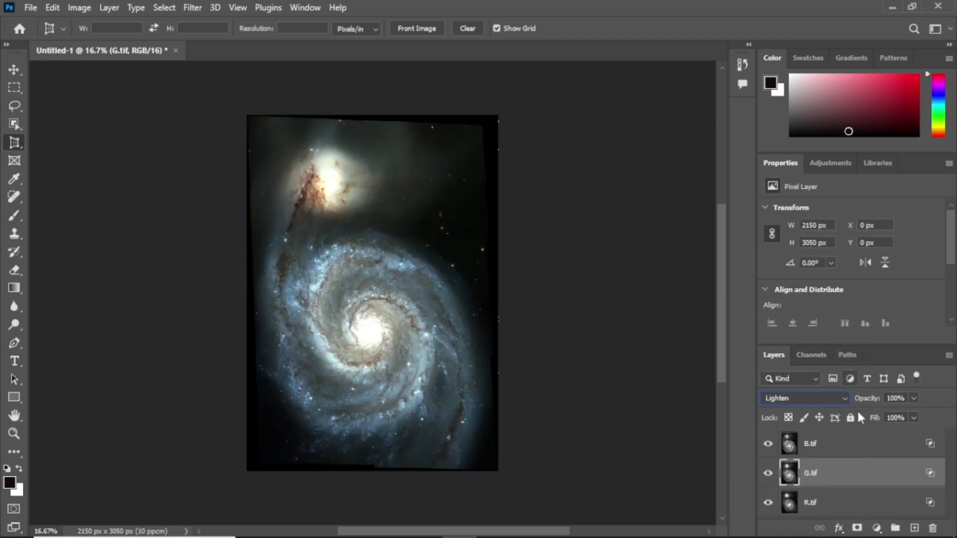
- Flatten the B.tif, G.tif and R.tif layers into a single image
click(851, 501)
right_click(848, 493)
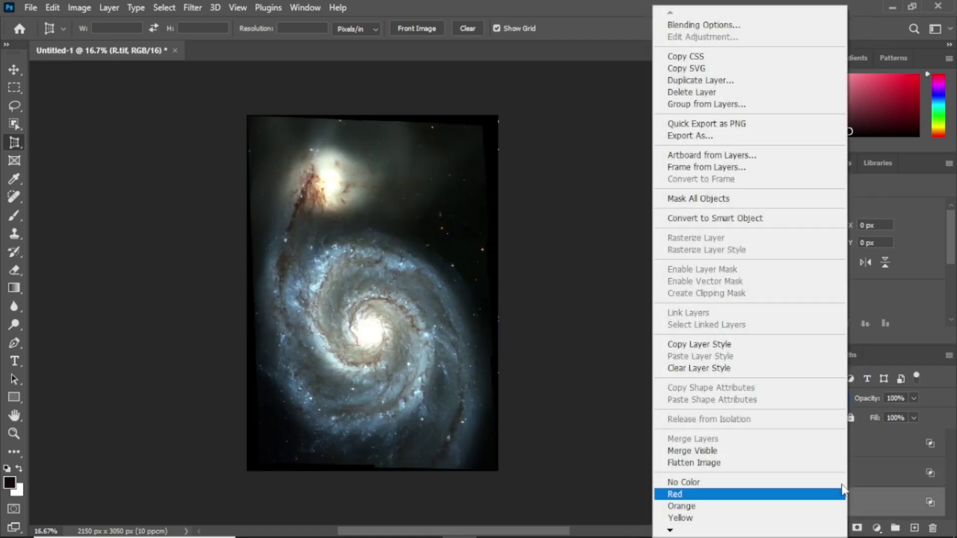
click(797, 459)
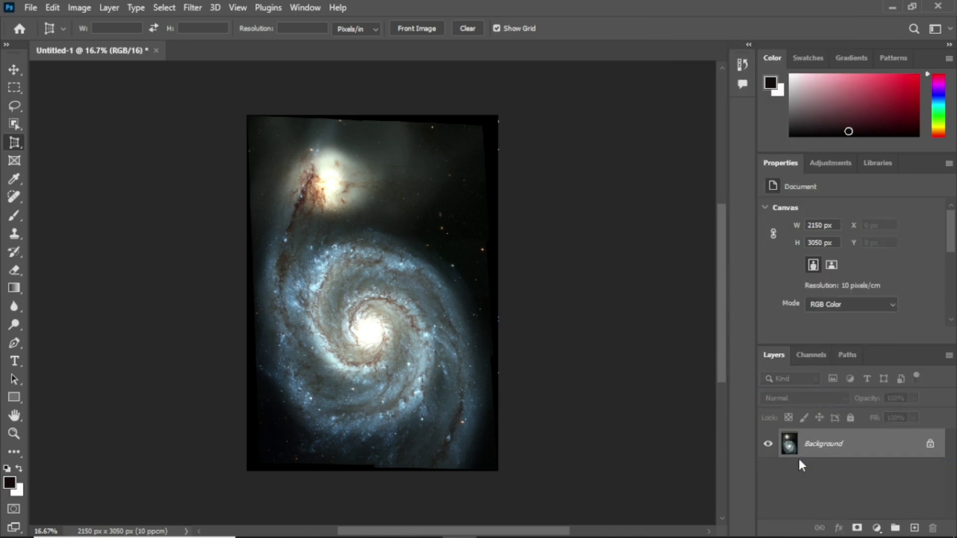
- Duplicate the Background layer within Untitled-1 under the name Background copy
right_click(824, 444)
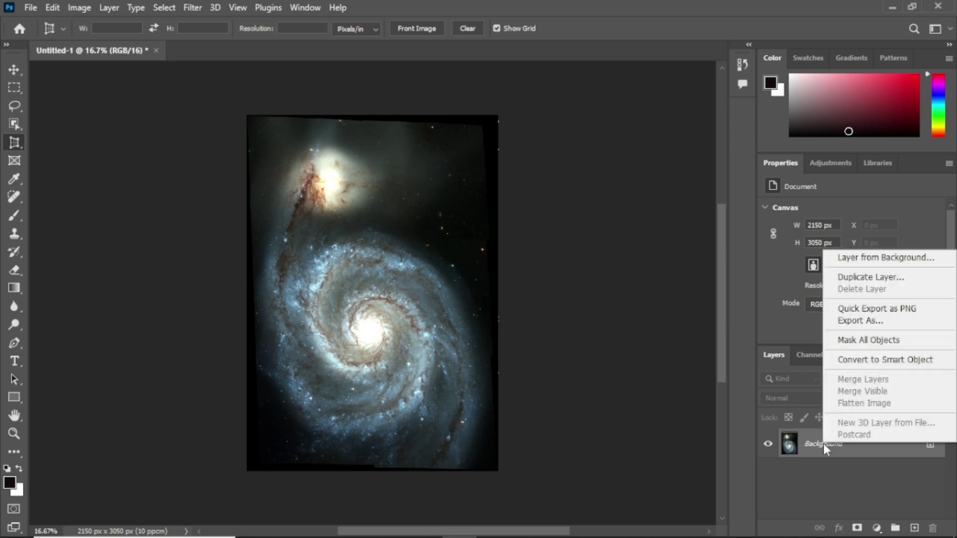
click(866, 279)
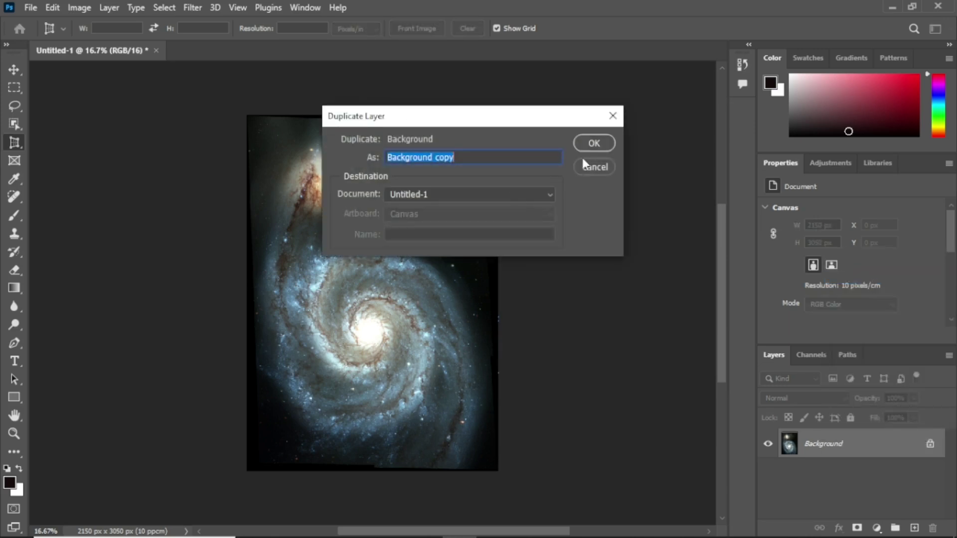
click(591, 146)
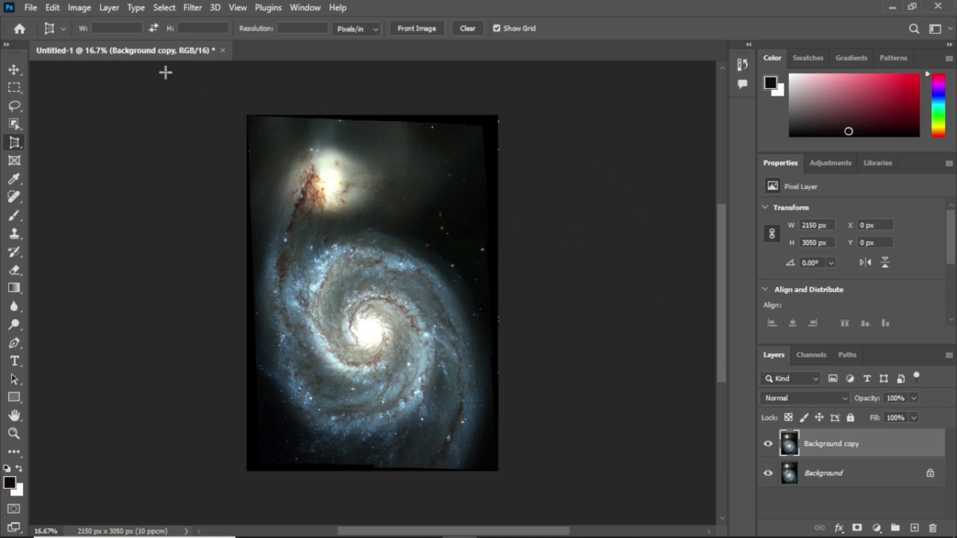
- Open the H image from the M51 folder in Downloads
click(36, 9)
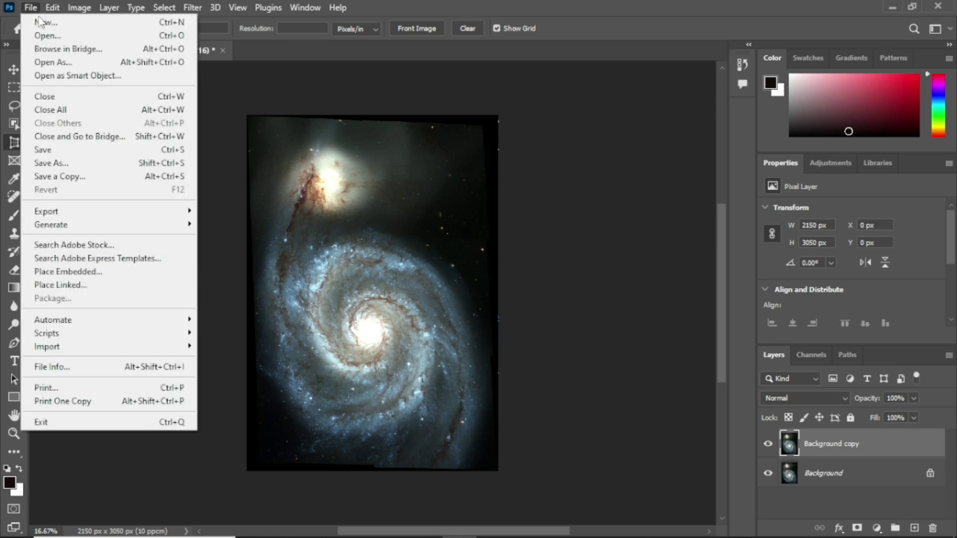
click(44, 34)
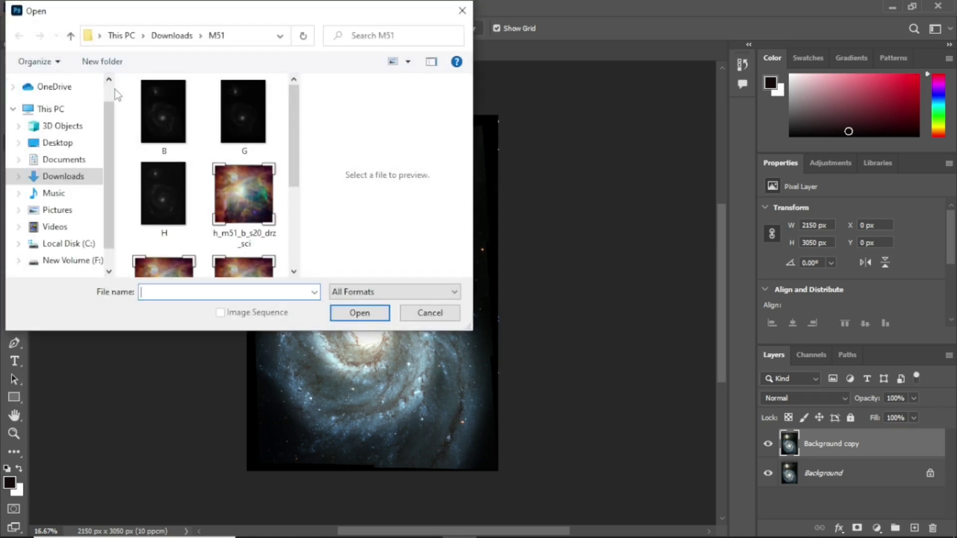
click(157, 180)
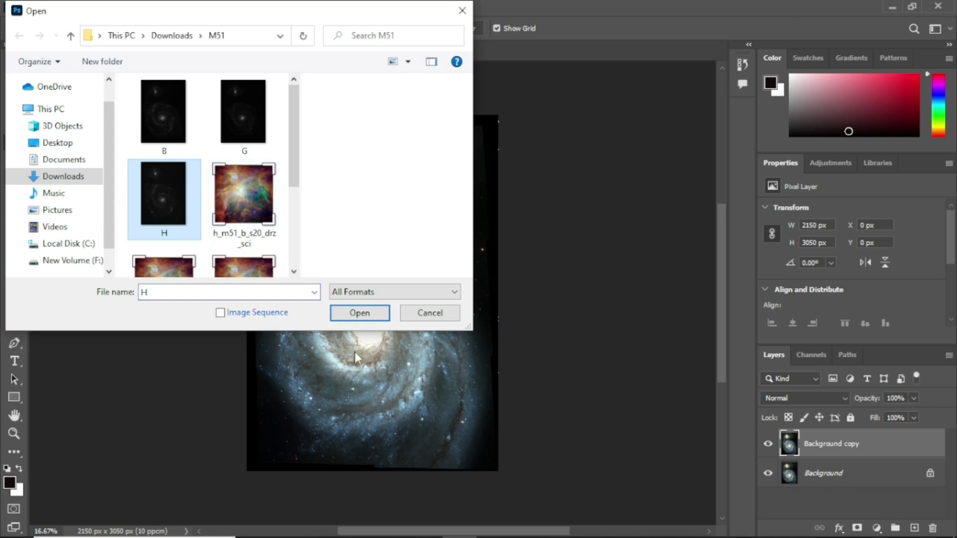
click(369, 317)
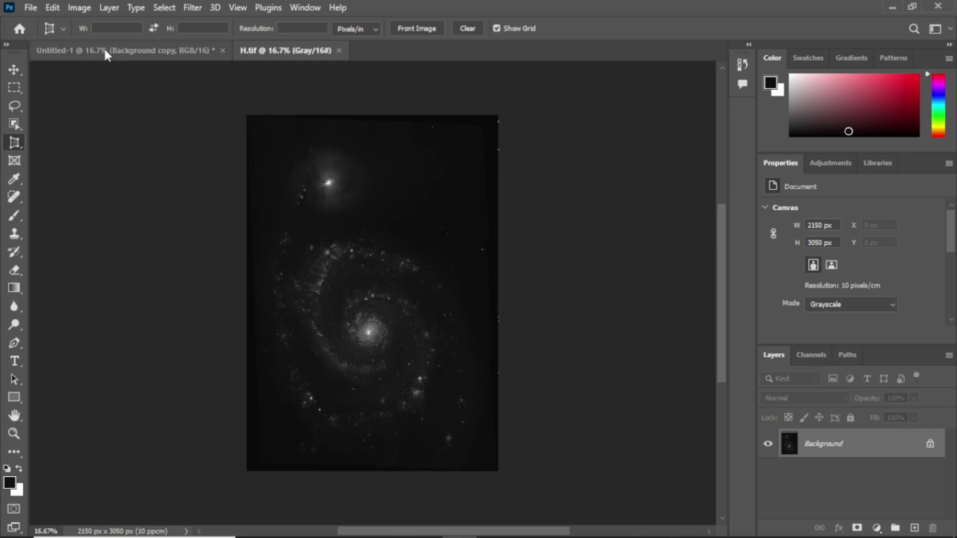
- Brighten H.tif with a Curves adjustment, placing a midtone point at input 62, output 29
click(79, 8)
mouse_move(176, 46)
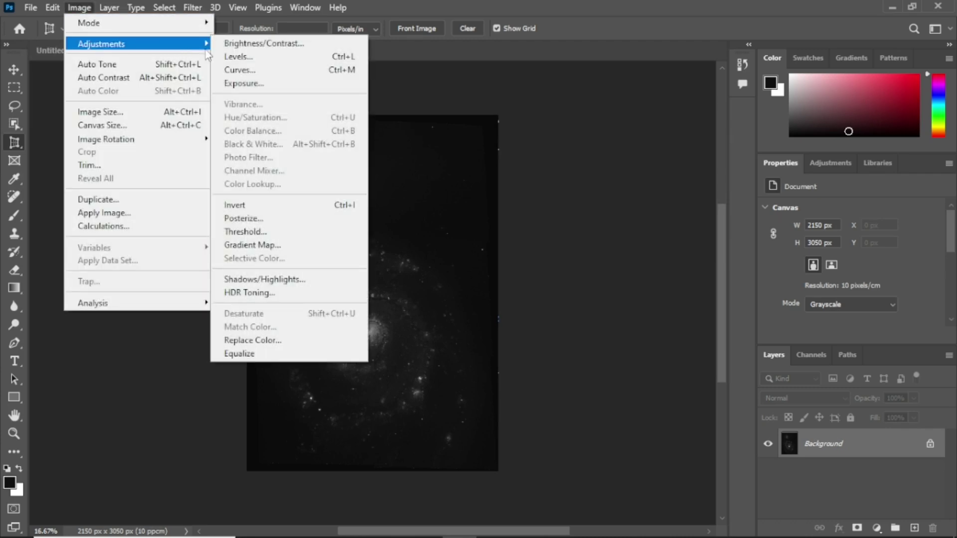
click(275, 70)
drag(605, 218, 634, 253)
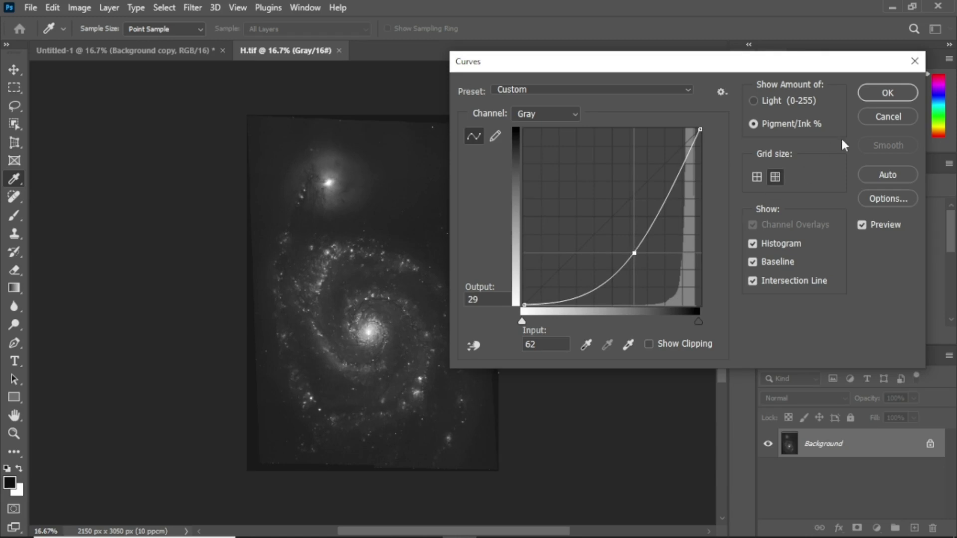
click(887, 94)
key(c)
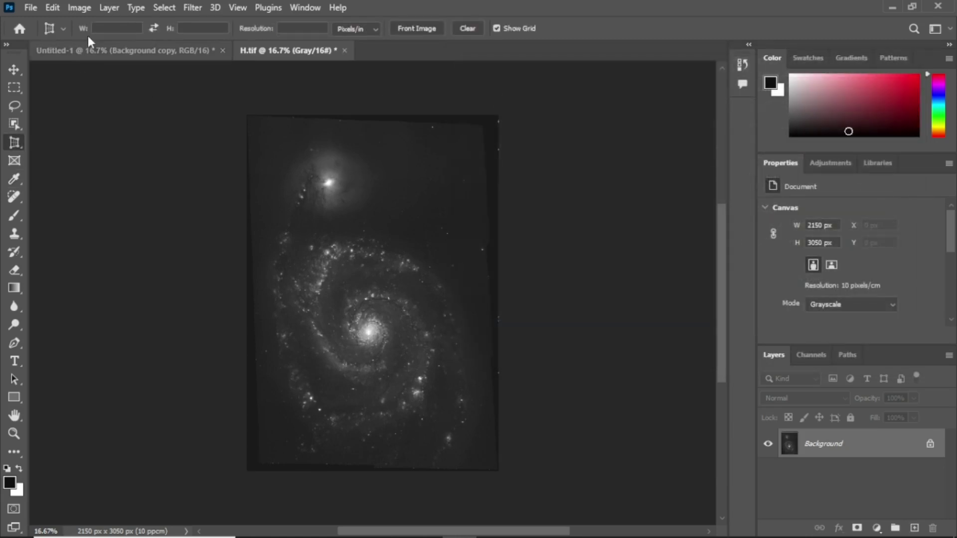
- Apply a Levels adjustment to H.tif with input black point 15 and white point 124
click(80, 7)
mouse_move(172, 44)
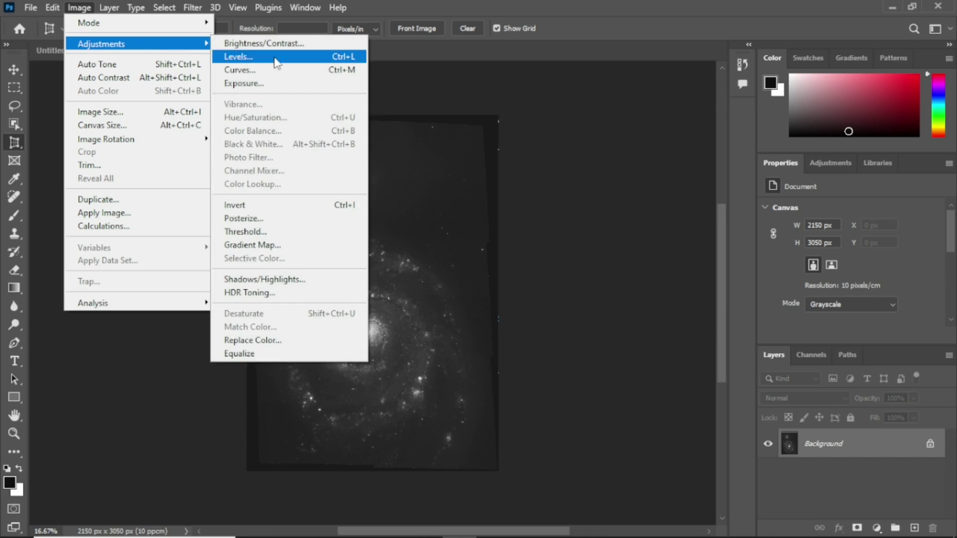
click(275, 59)
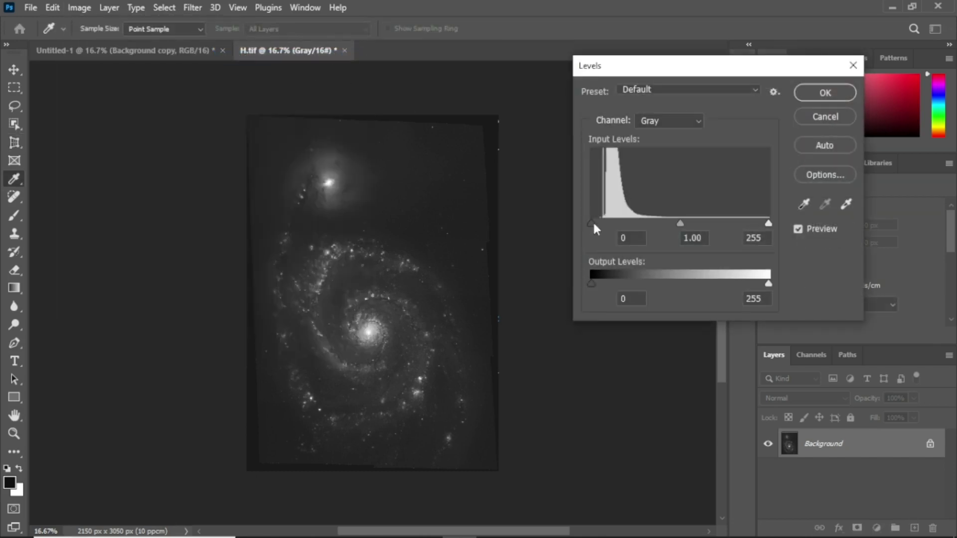
drag(593, 224, 601, 222)
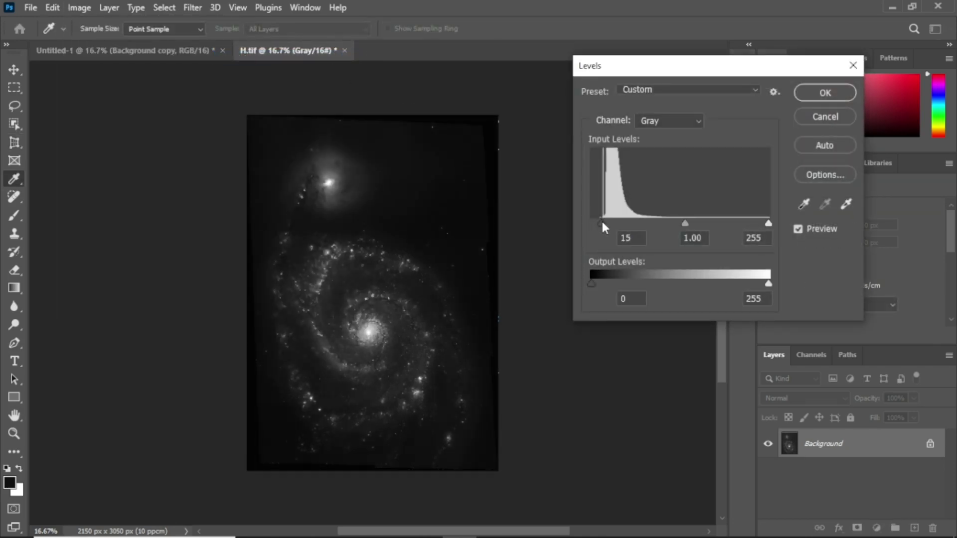
drag(768, 223, 678, 226)
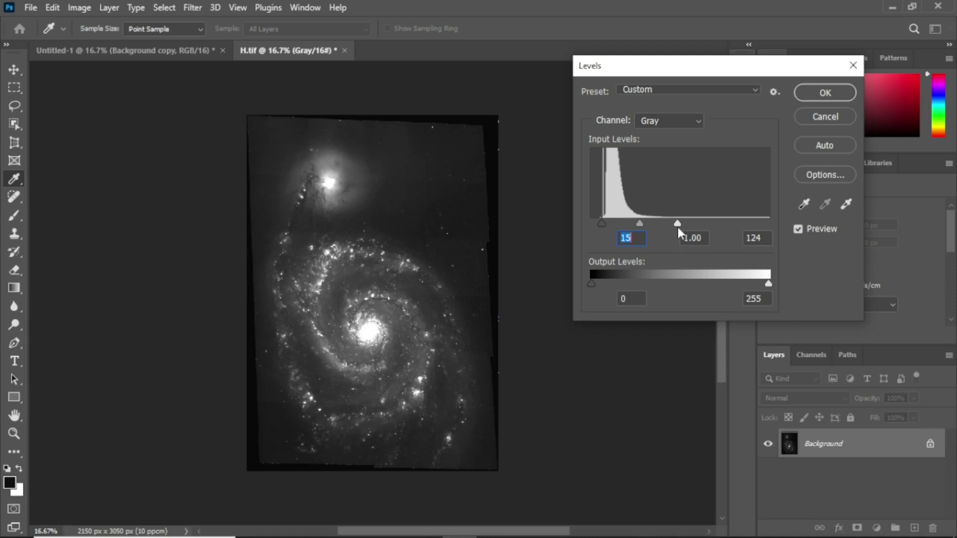
click(808, 90)
- Stretch H.tif again with a Curves adjustment, placing a midtone point at input 64, output 31
click(80, 8)
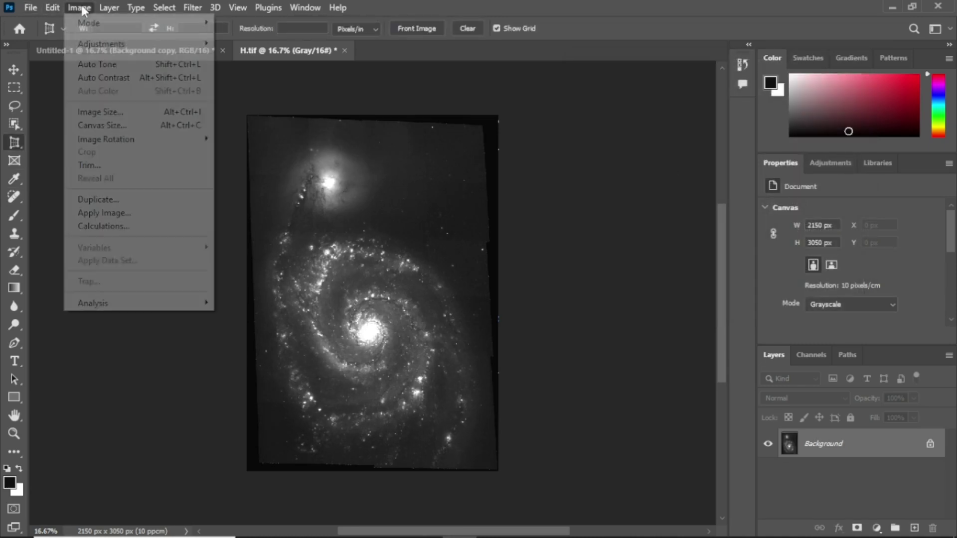
mouse_move(182, 45)
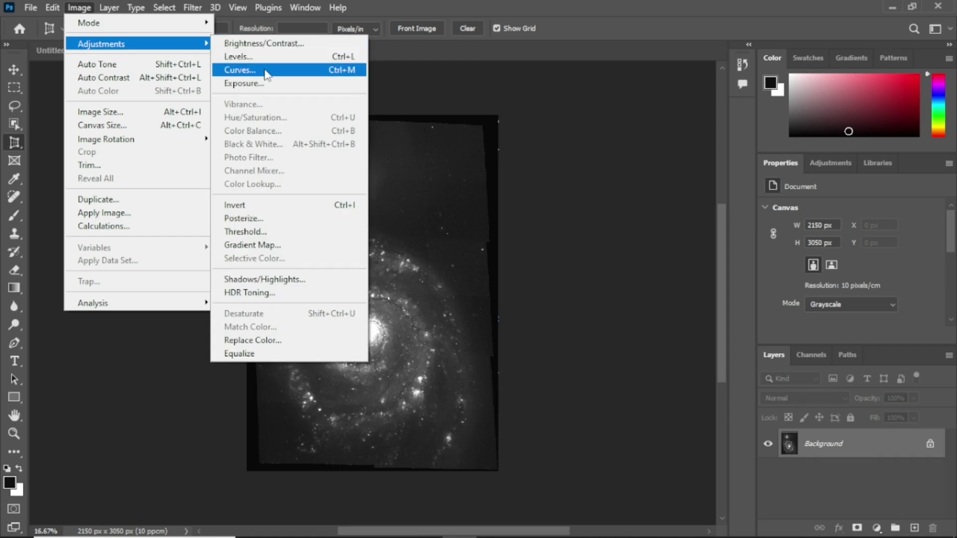
click(267, 75)
drag(613, 216, 637, 251)
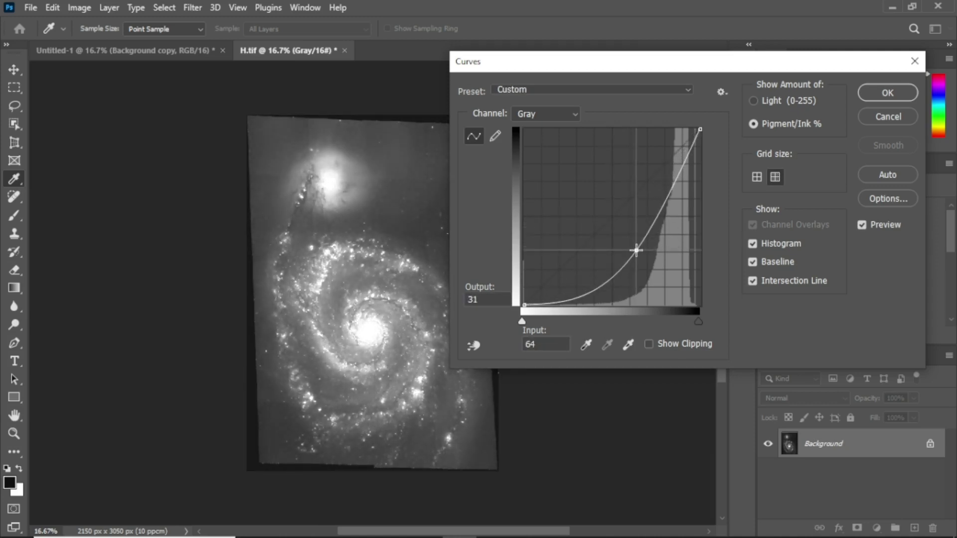
click(887, 93)
key(c)
- Darken the H.tif background with a Levels adjustment, setting the input black point to 30 and keeping the white point at 255
click(79, 7)
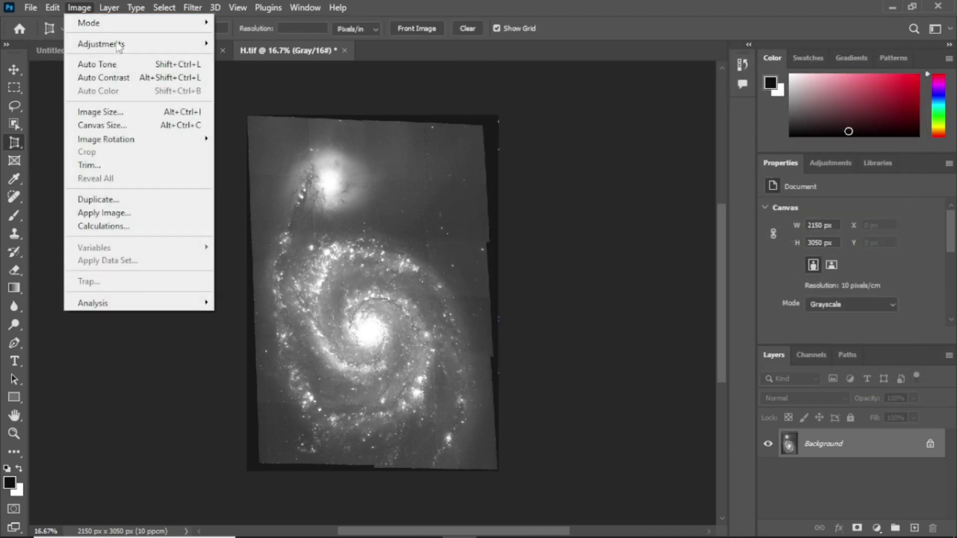
mouse_move(173, 53)
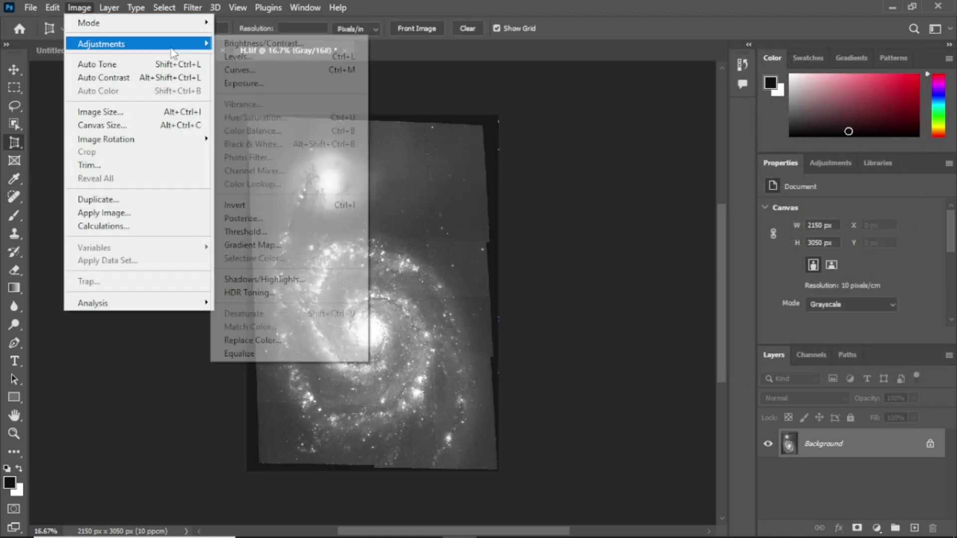
click(255, 56)
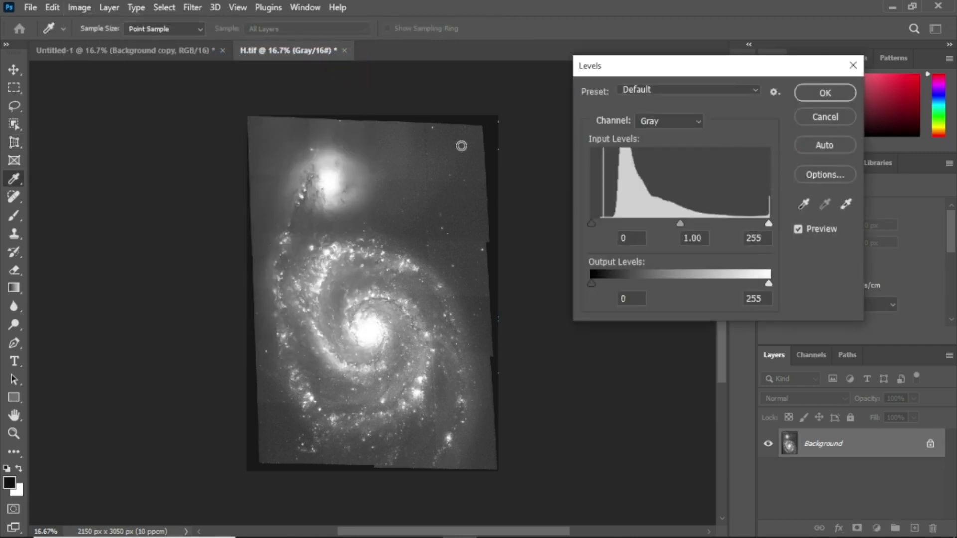
drag(594, 224, 612, 222)
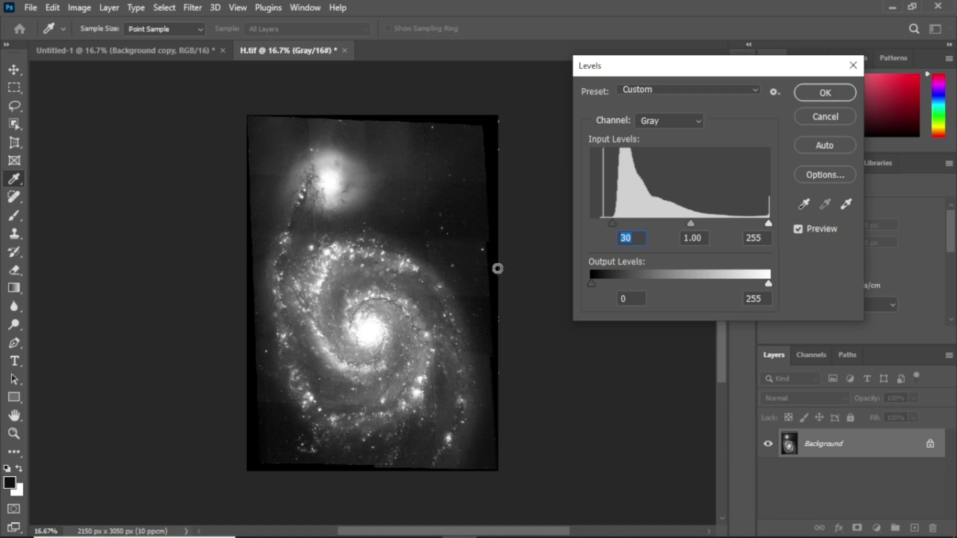
mouse_move(770, 223)
mouse_down()
mouse_move(744, 225)
mouse_move(770, 224)
mouse_up()
key(Tab)
key(Tab)
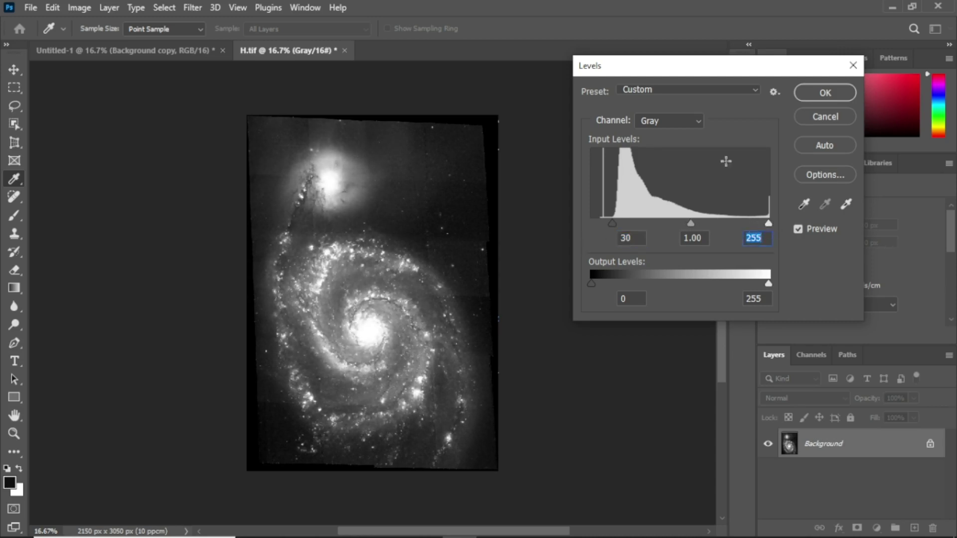
click(823, 93)
key(c)
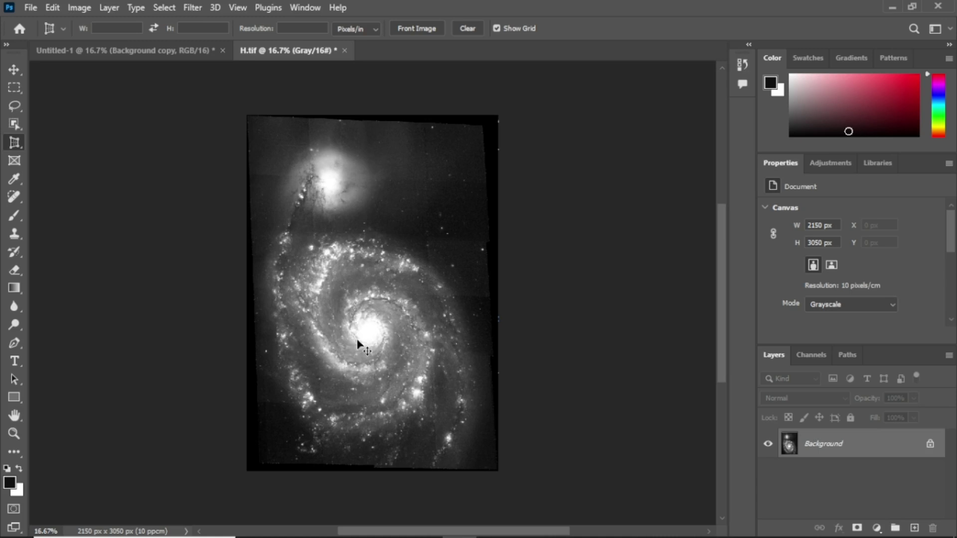
- Copy the entire H.tif image and paste it into Untitled-1 as a new layer above Background copy
key(ctrl+a)
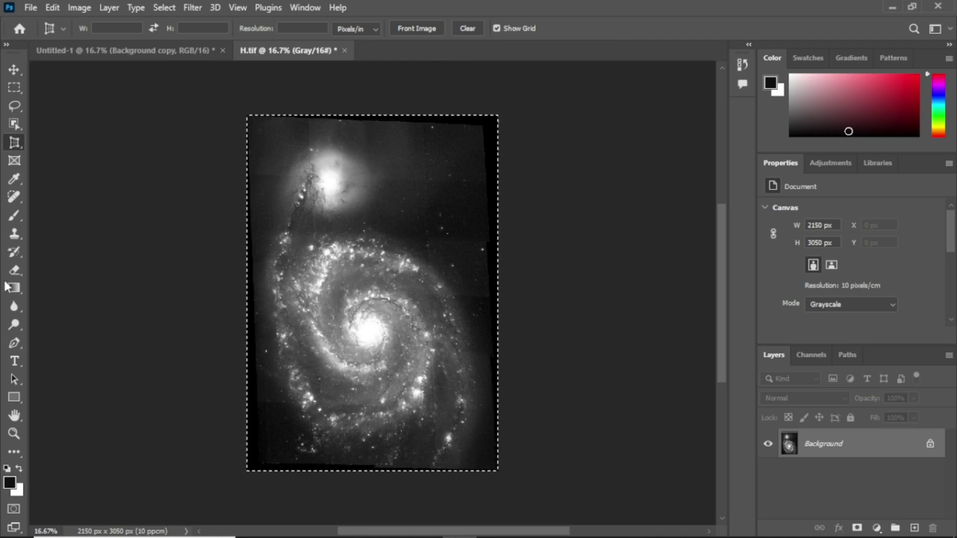
click(159, 50)
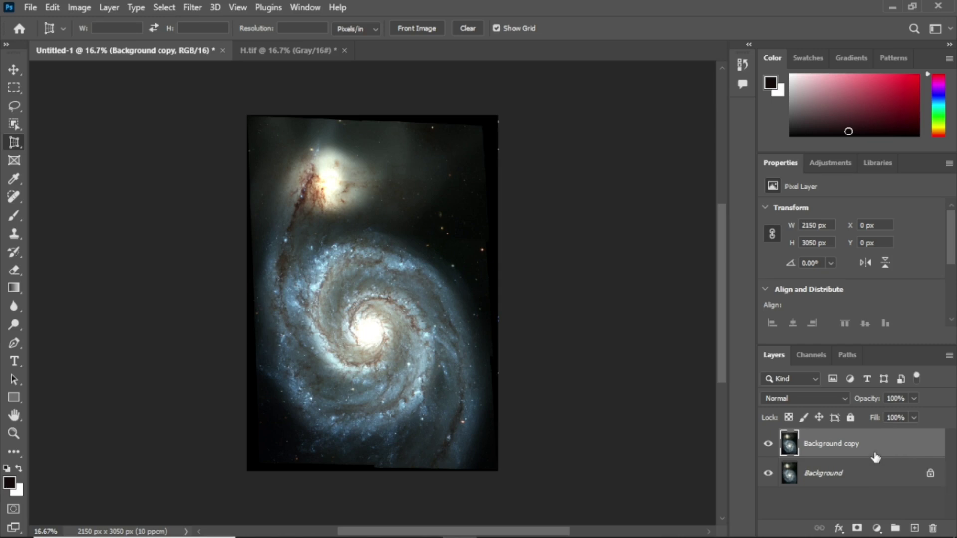
key(ctrl+v)
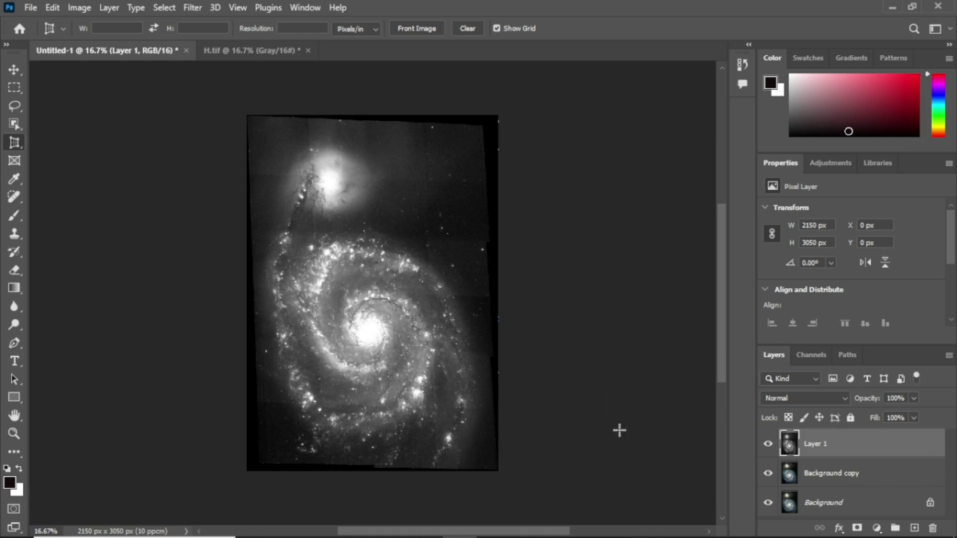
- Delete the Background copy layer from Untitled-1
click(844, 473)
right_click(845, 474)
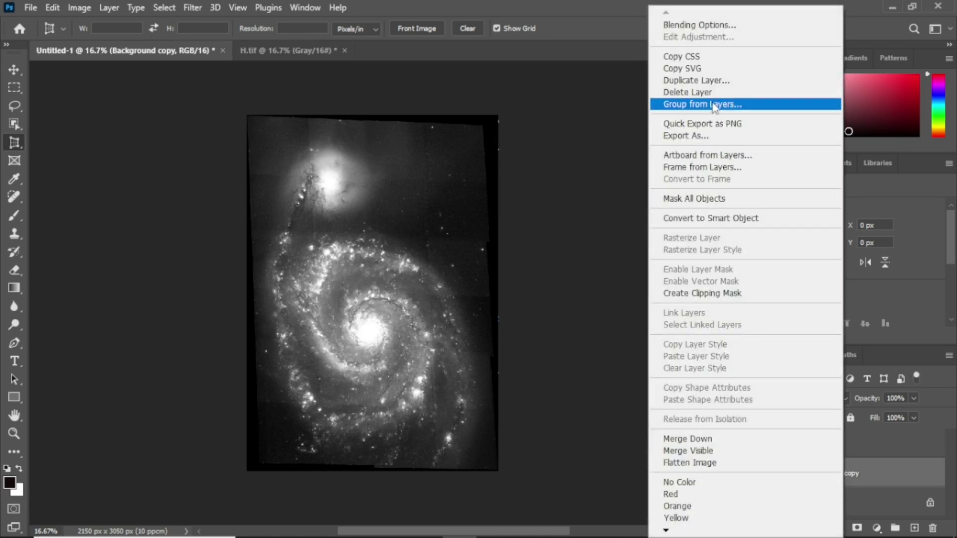
click(711, 92)
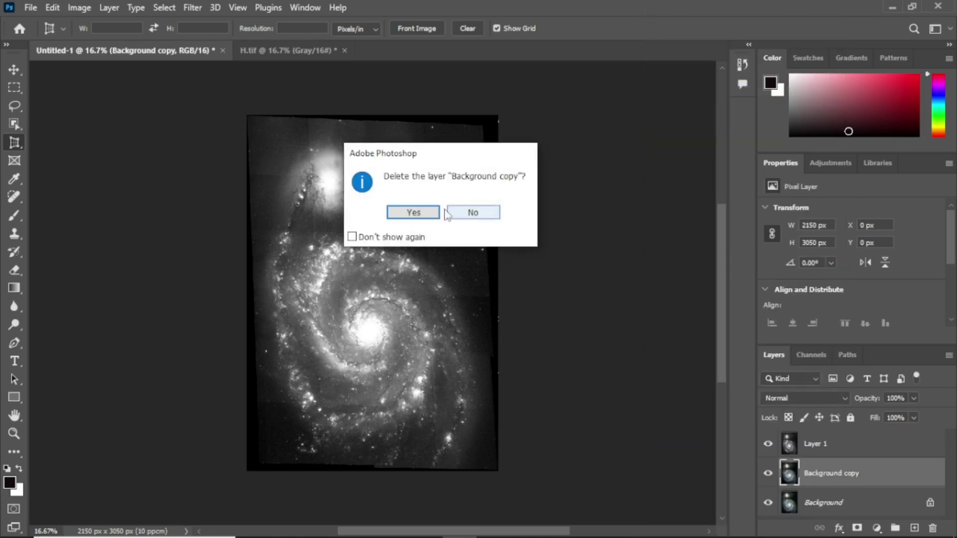
click(423, 212)
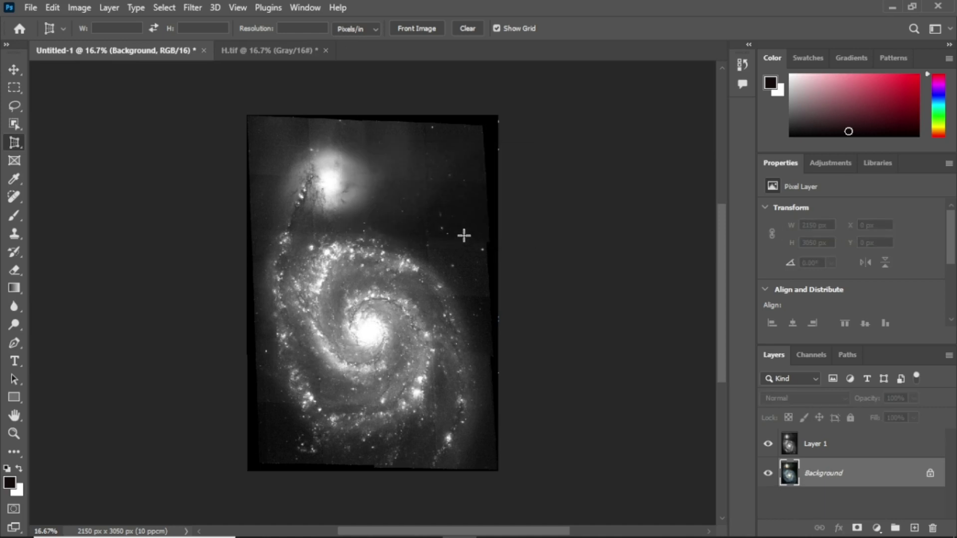
- Restrict the pasted H layer, Layer 1, to the red channel by disabling its G and B channels in Blending Options
click(835, 452)
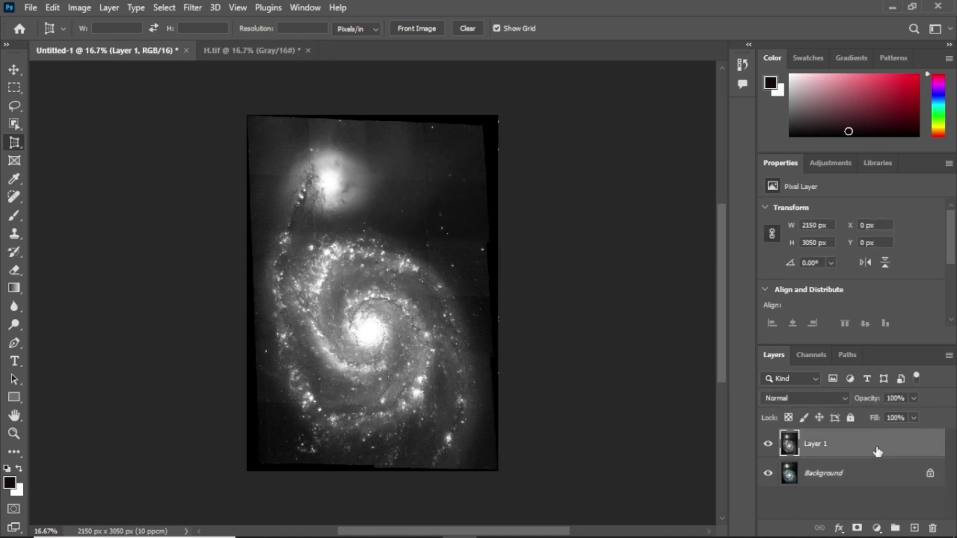
double_click(890, 449)
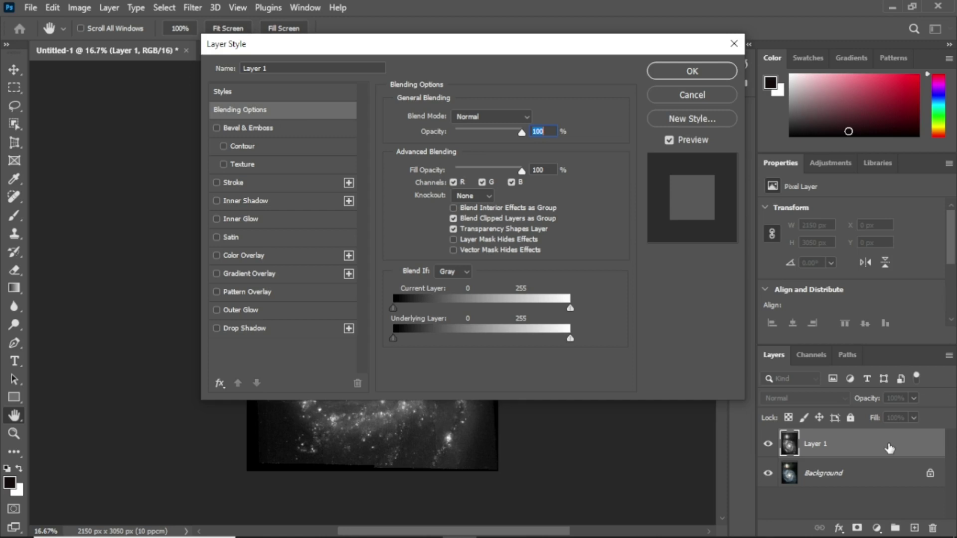
click(481, 182)
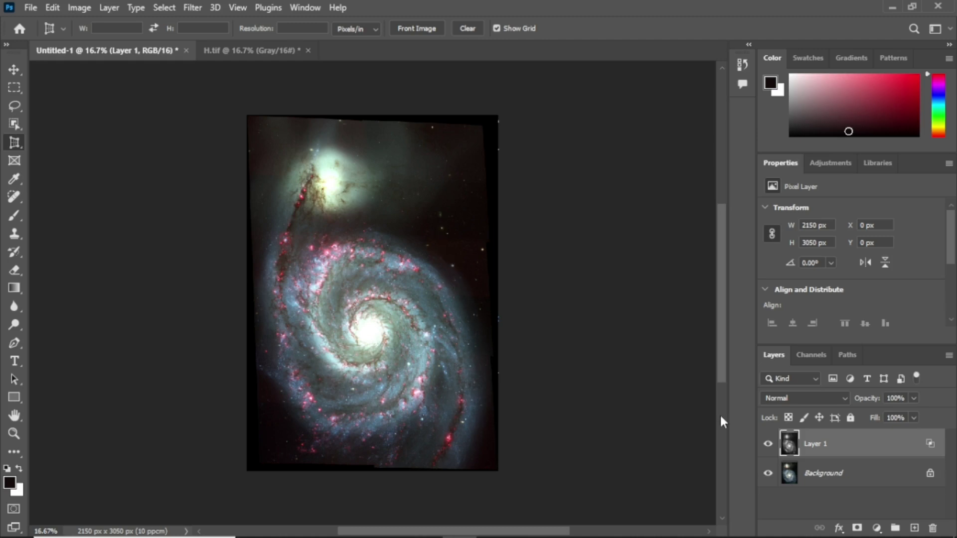
- Flatten Untitled-1 into a single Background layer and duplicate that layer within the same document
right_click(848, 472)
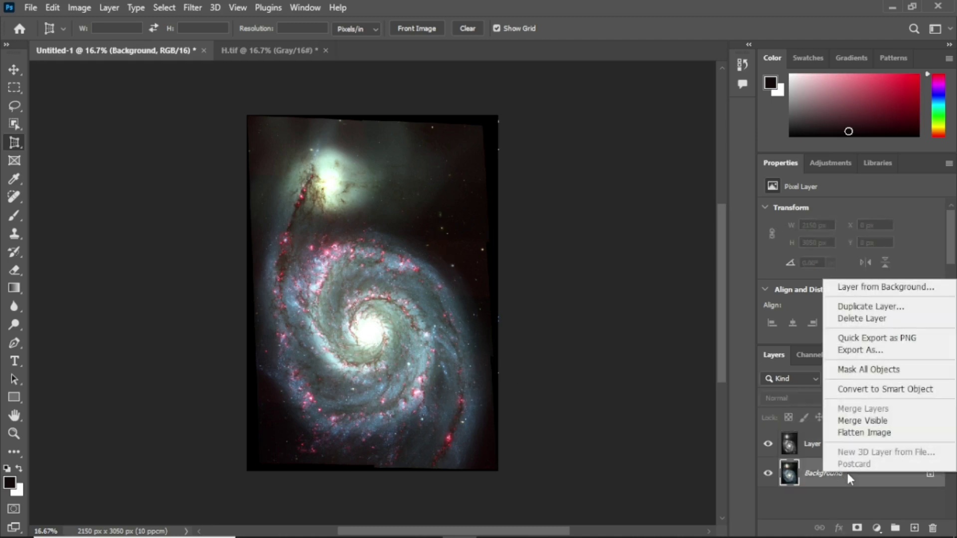
click(856, 433)
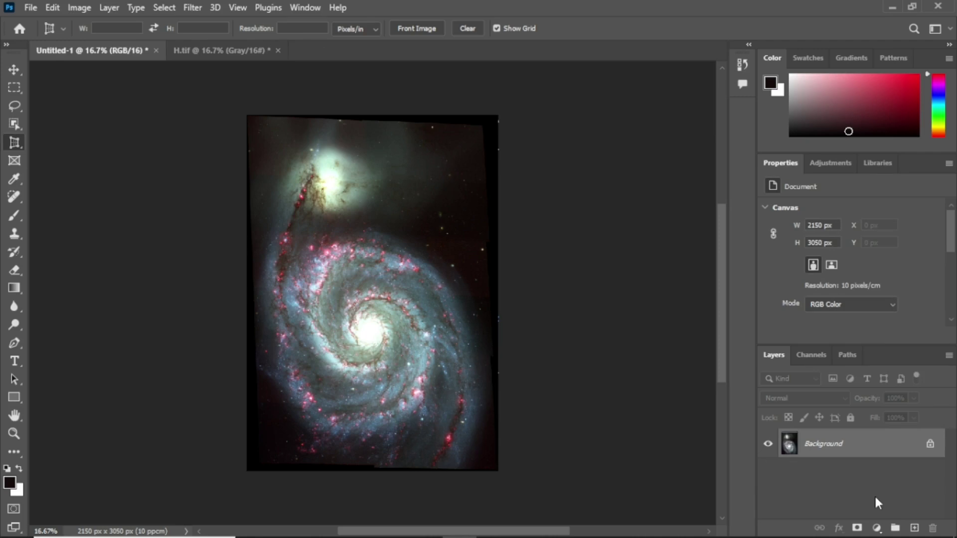
right_click(847, 448)
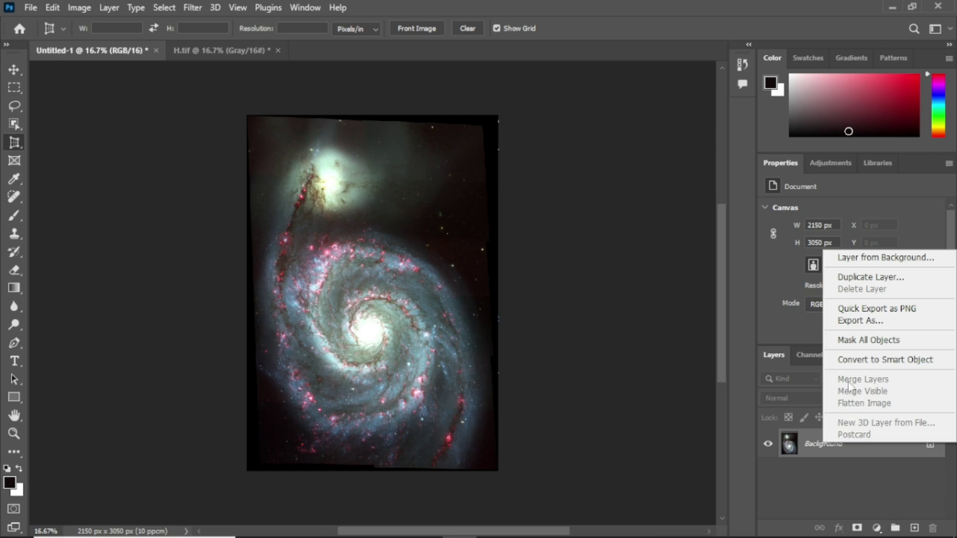
click(866, 277)
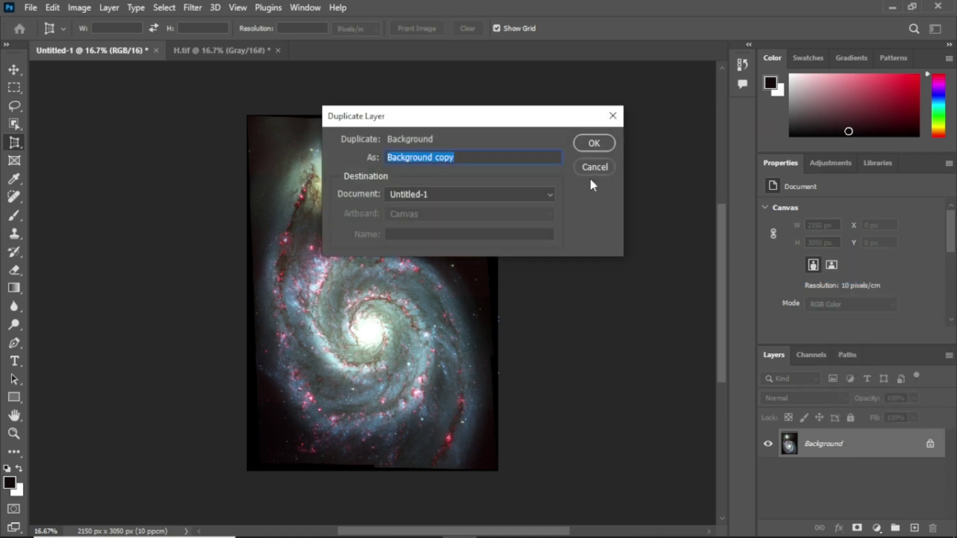
click(594, 143)
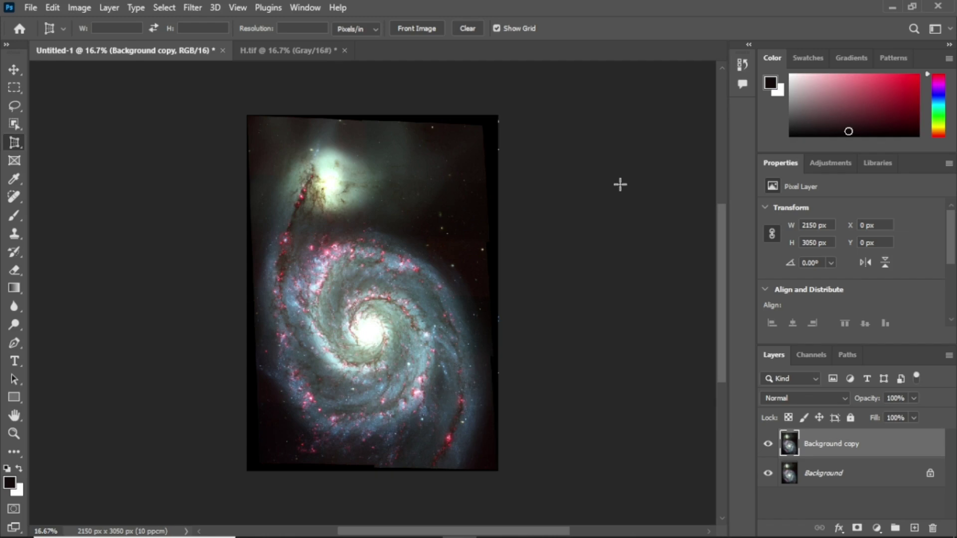
- Rotate the whole canvas 90° clockwise and fit the image to the screen
click(79, 8)
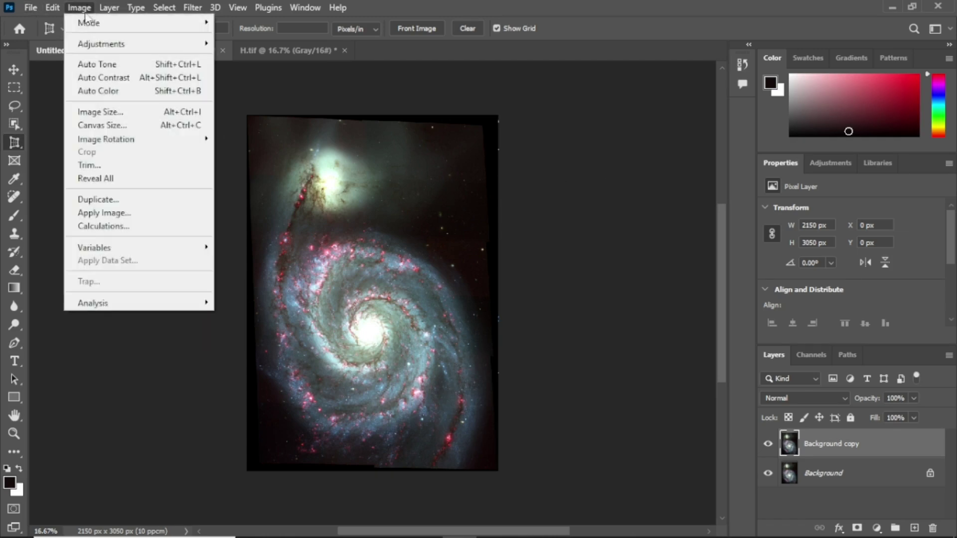
mouse_move(193, 142)
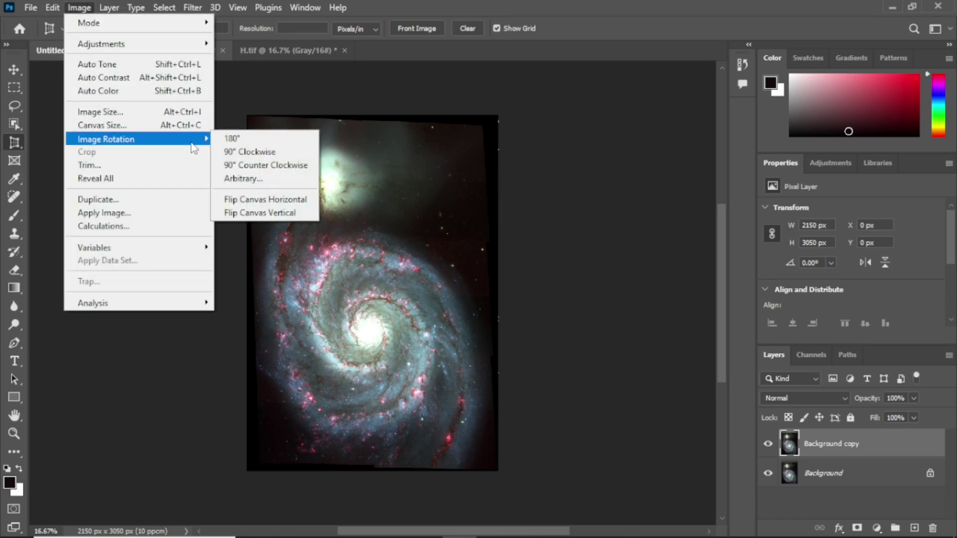
click(269, 156)
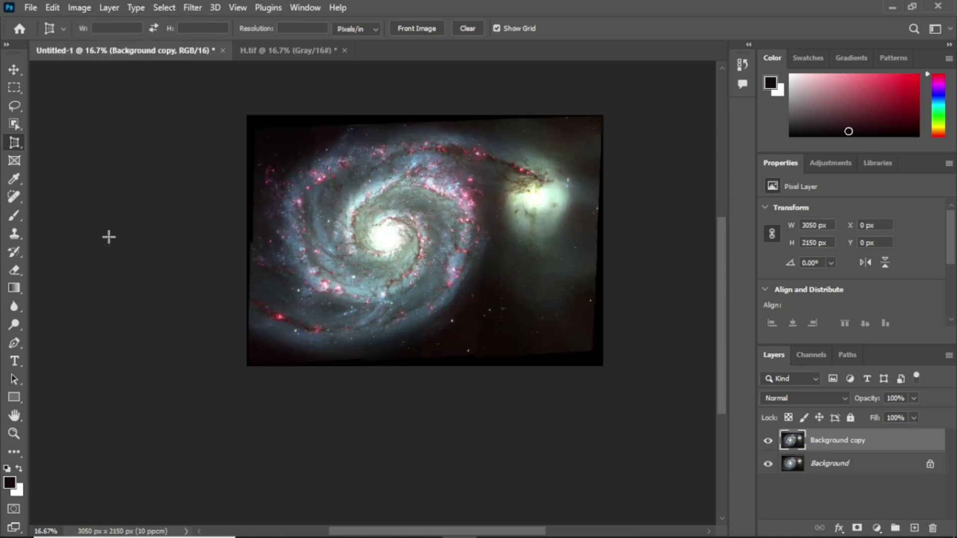
click(14, 432)
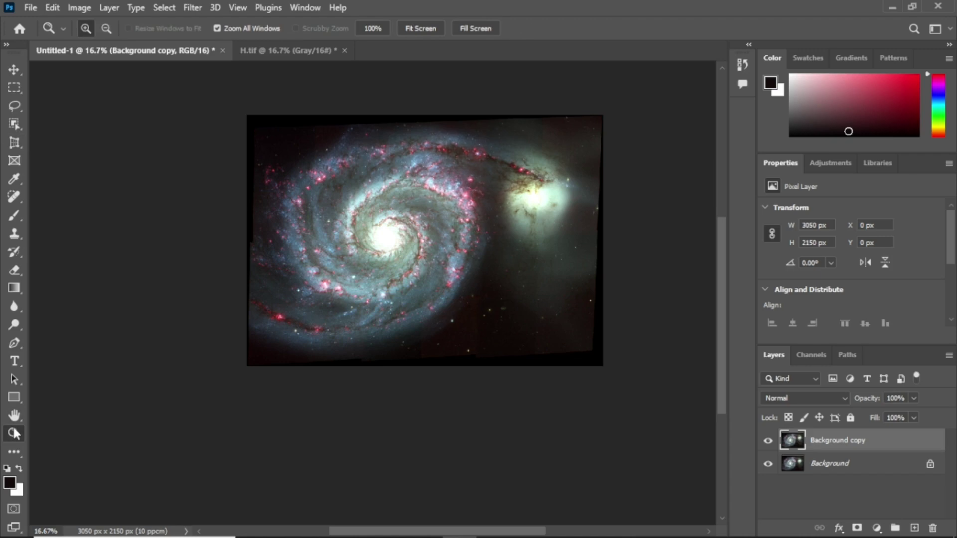
click(412, 30)
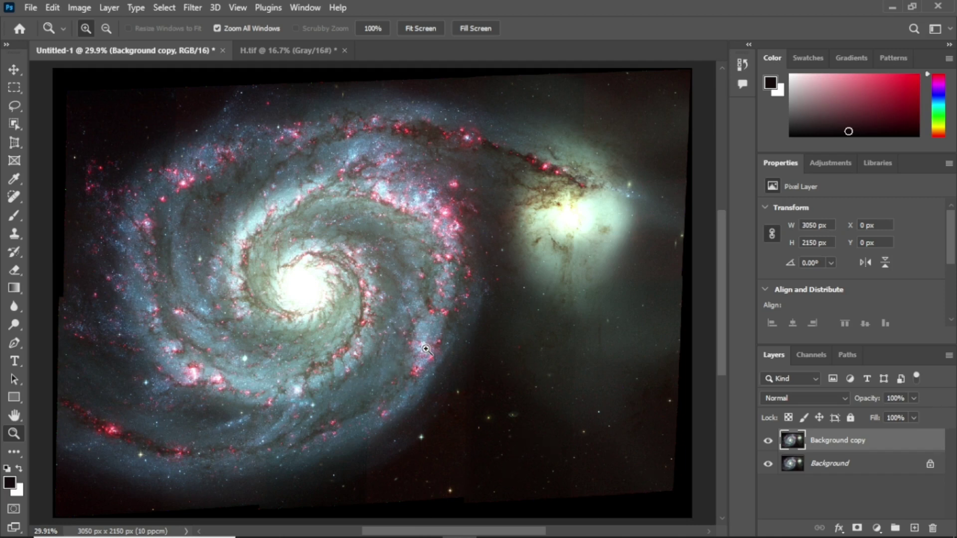
- Switch to Chrome, examine the Messier 51 reference image on NASA's page for comparison, and return to Photoshop
mouse_move(457, 524)
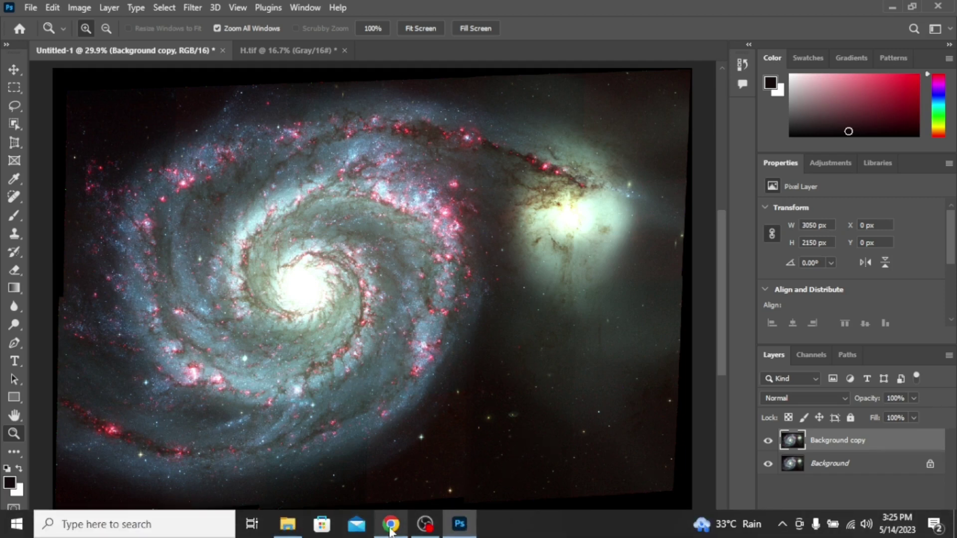
mouse_move(391, 524)
click(386, 485)
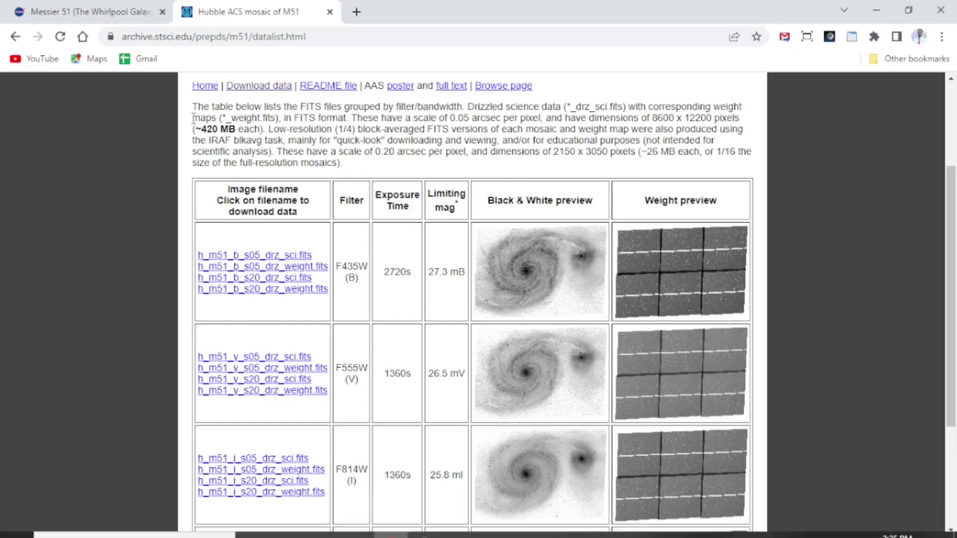
click(85, 8)
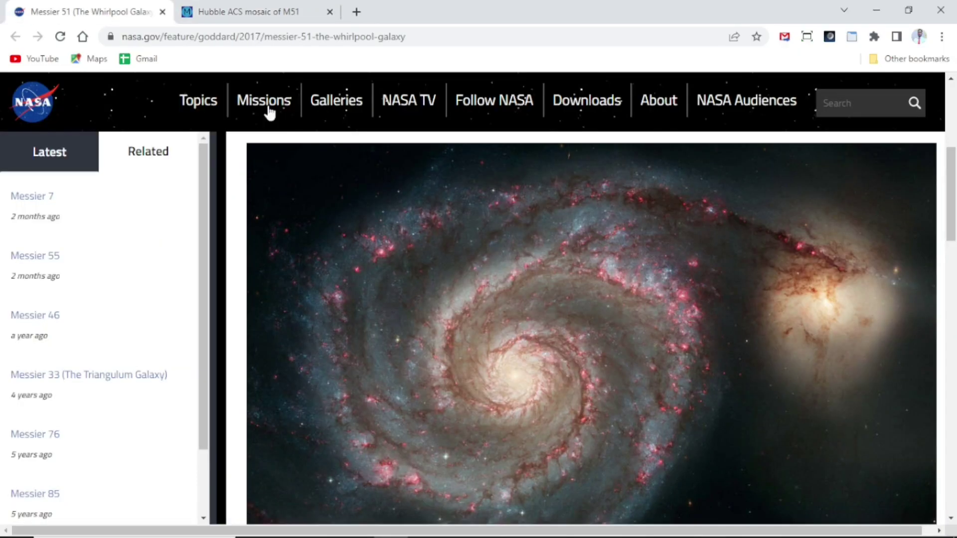
drag(953, 227, 954, 256)
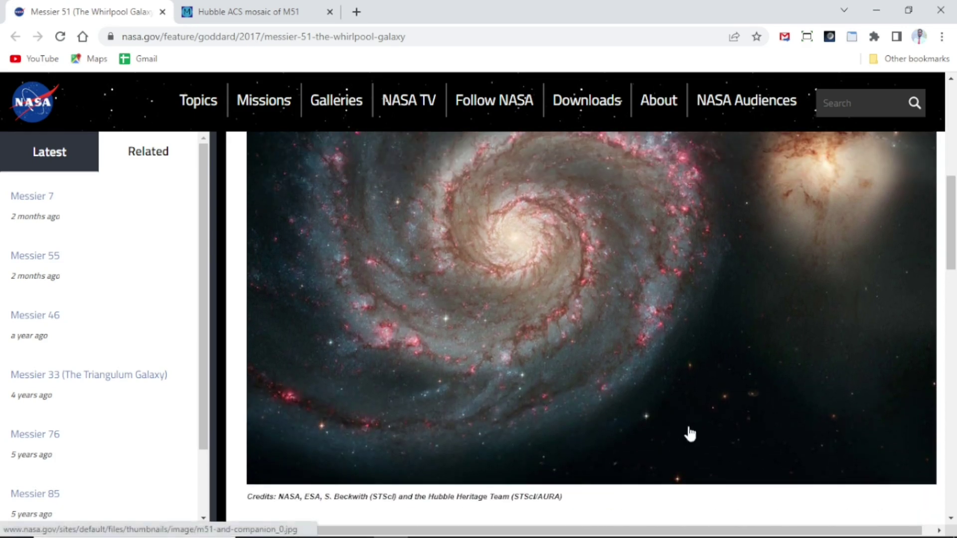
drag(953, 256, 952, 225)
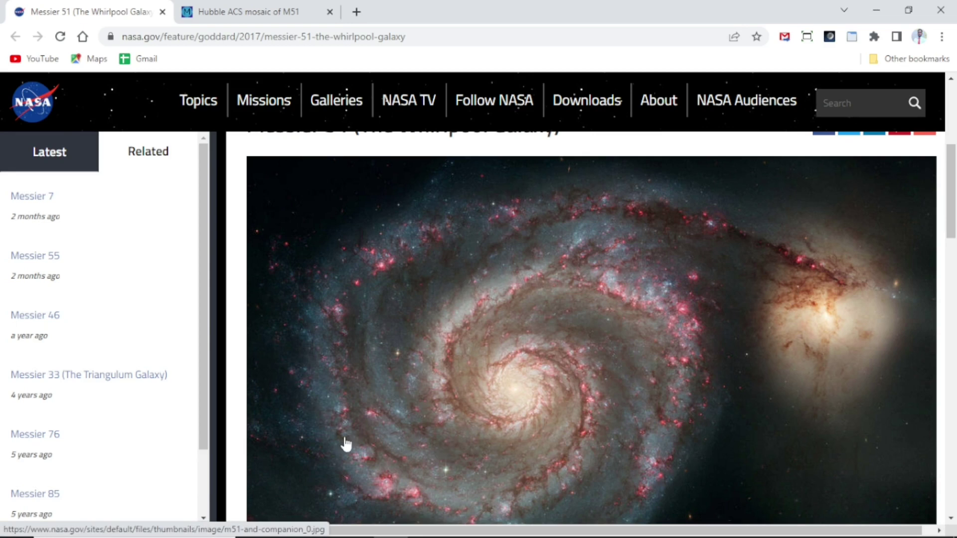
drag(954, 227, 955, 244)
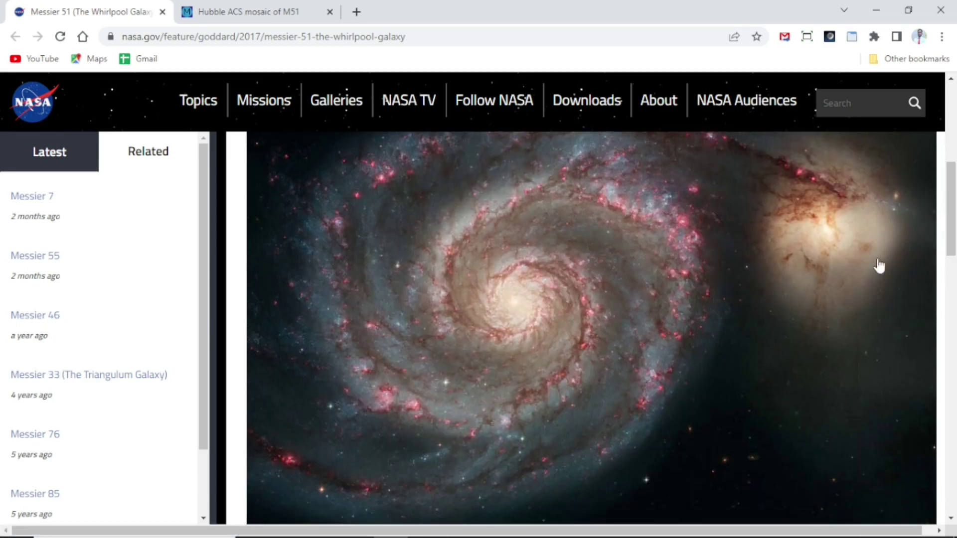
mouse_move(520, 535)
click(463, 533)
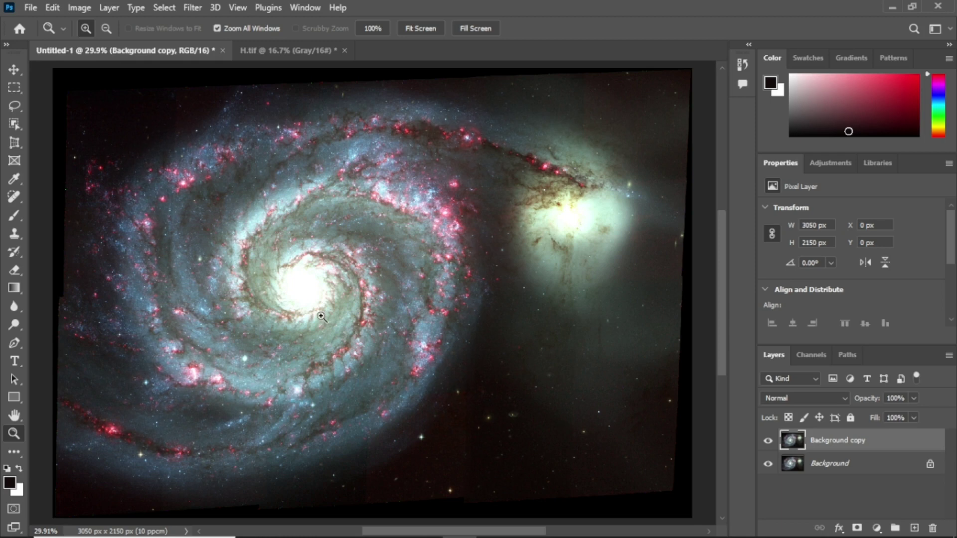
- Perspective-crop the image to the four slanted corners of the galaxy frame, about 2946 x 2100 px, to remove the black borders
right_click(22, 145)
click(64, 154)
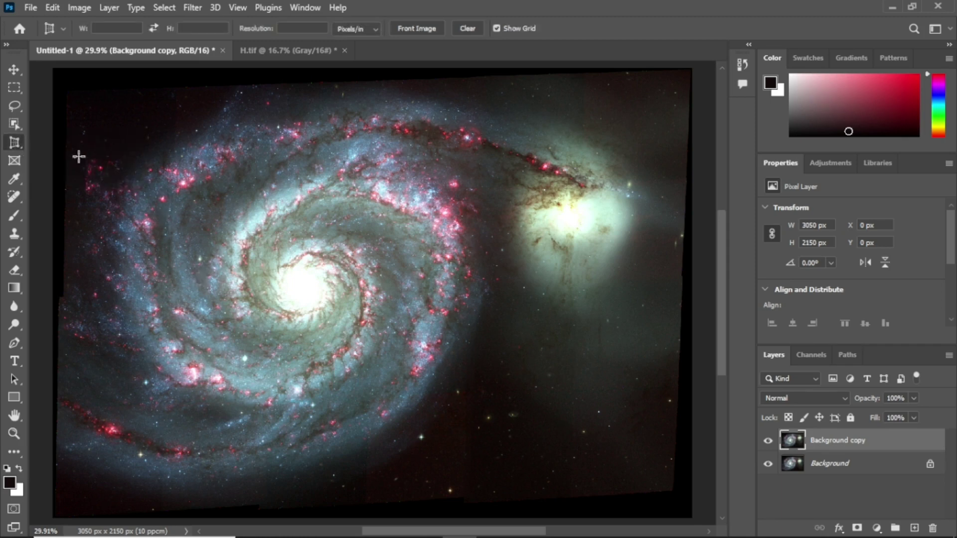
drag(115, 128, 610, 455)
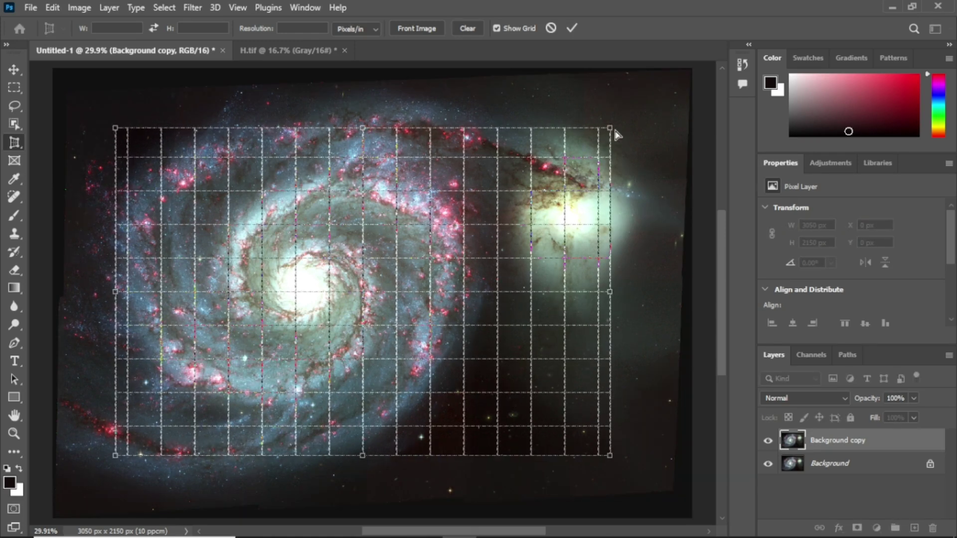
drag(610, 128, 684, 74)
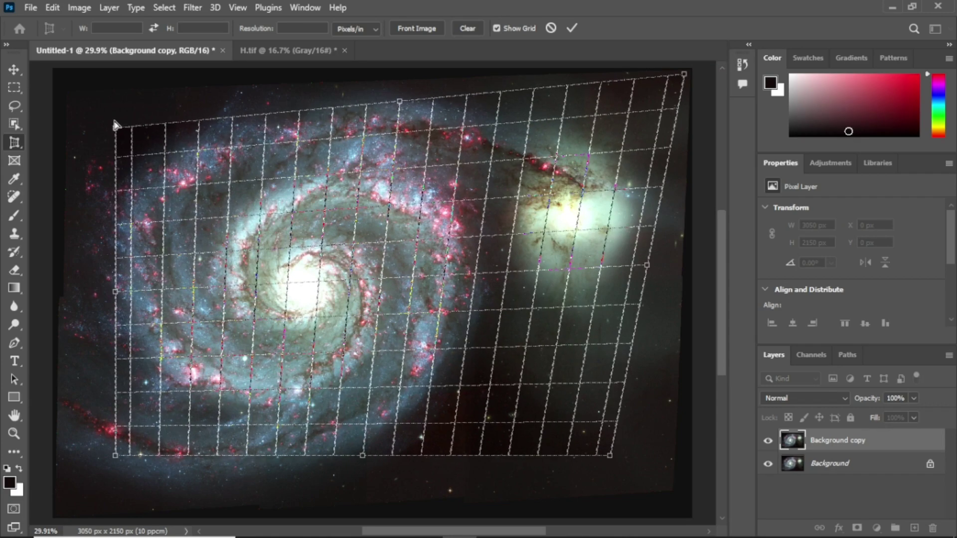
drag(115, 130, 71, 94)
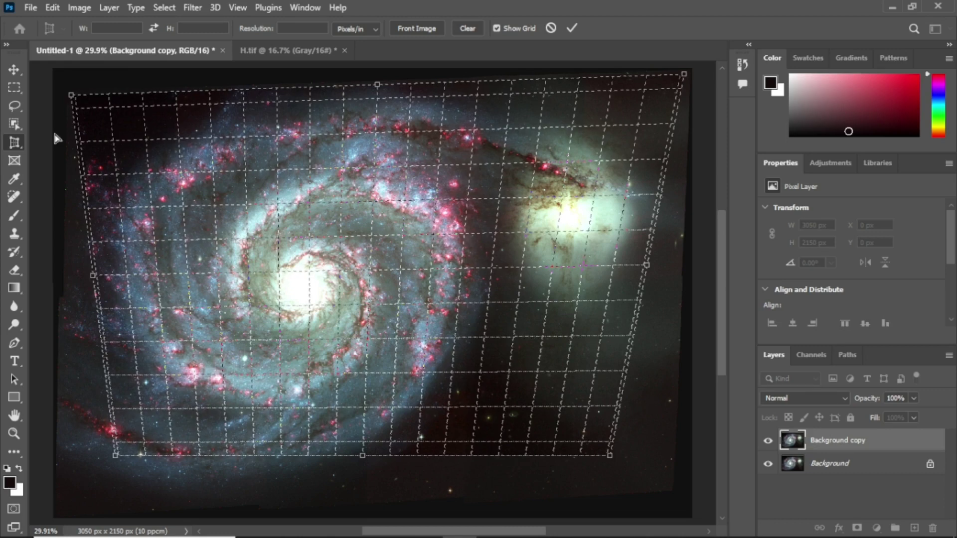
drag(115, 456, 58, 513)
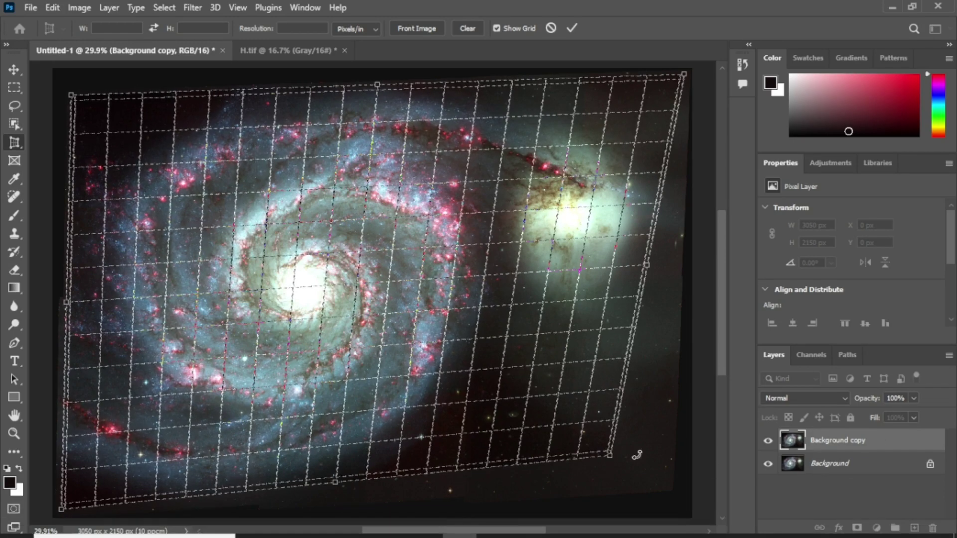
drag(609, 455, 668, 488)
right_click(503, 357)
click(518, 362)
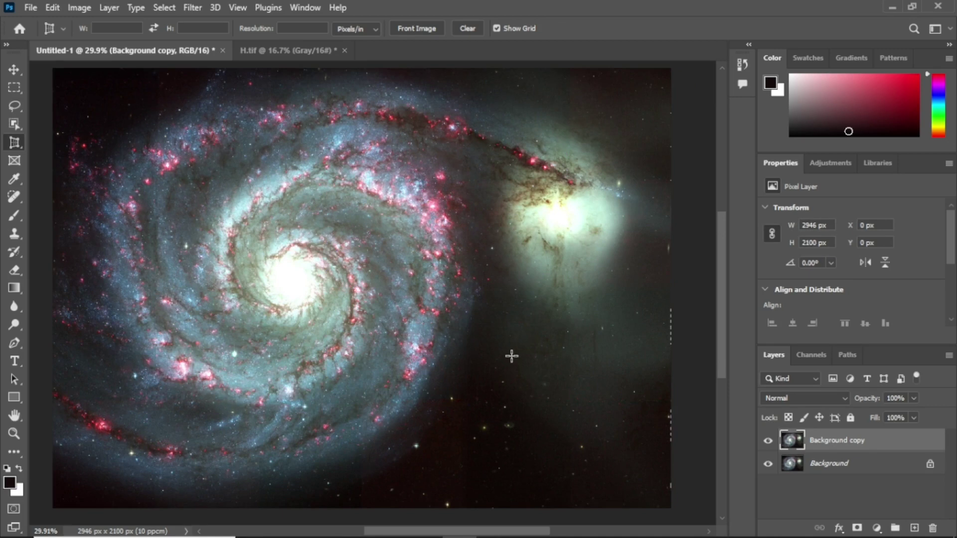
- Duplicate the cropped Background copy layer within Untitled-1
right_click(853, 439)
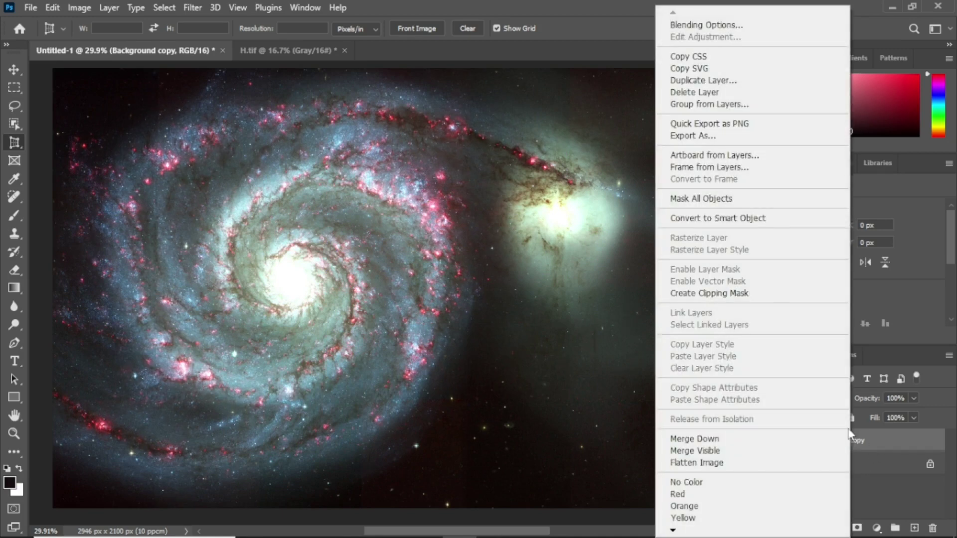
click(726, 81)
click(595, 143)
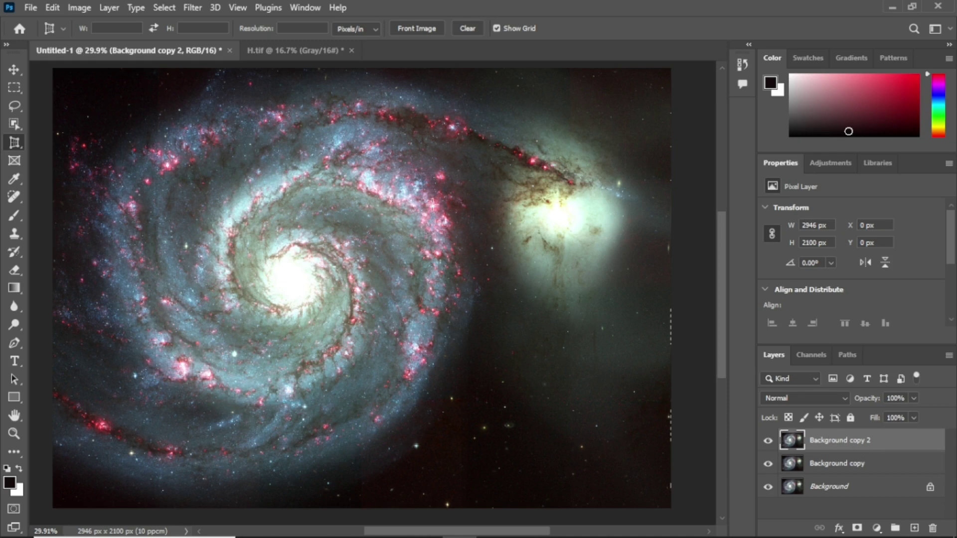
- Add a Selective Color adjustment layer above the duplicated galaxy layer
click(109, 8)
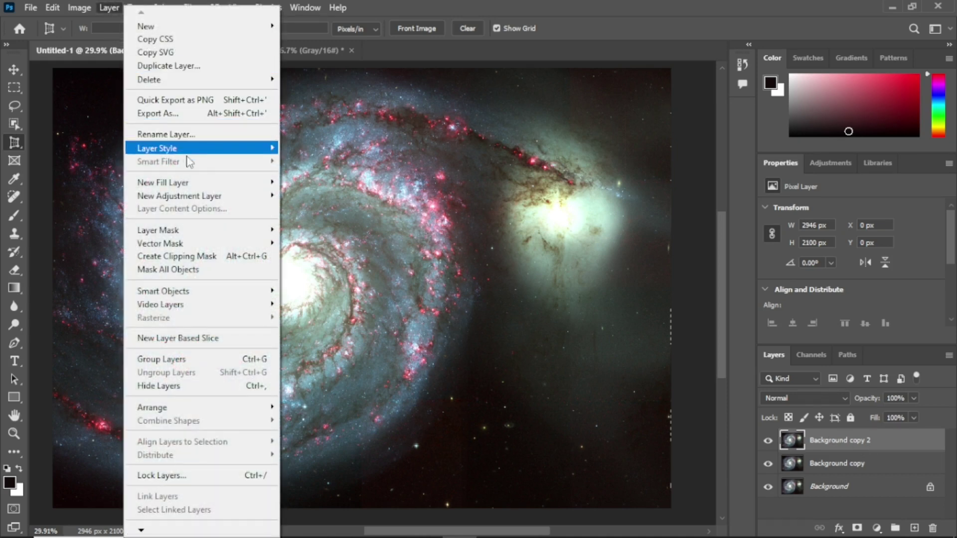
mouse_move(238, 198)
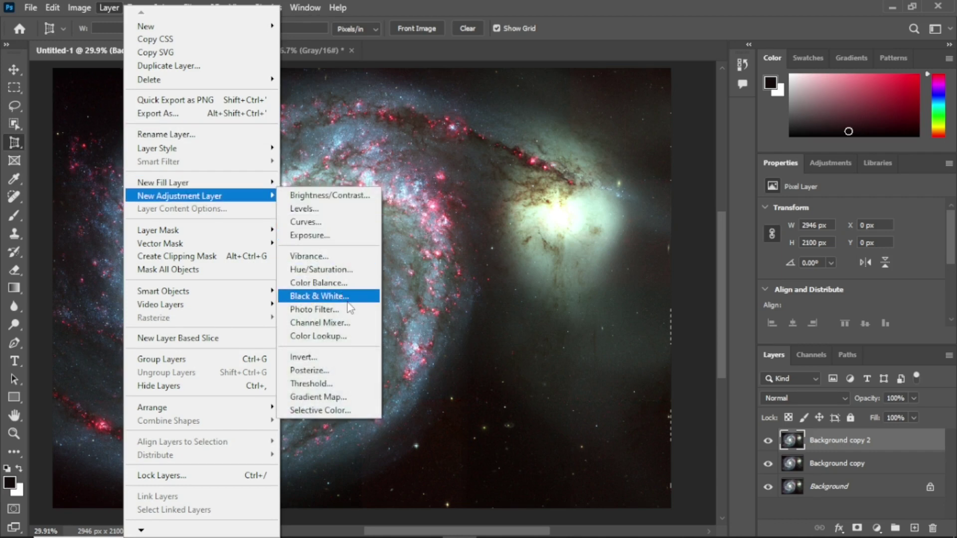
click(342, 411)
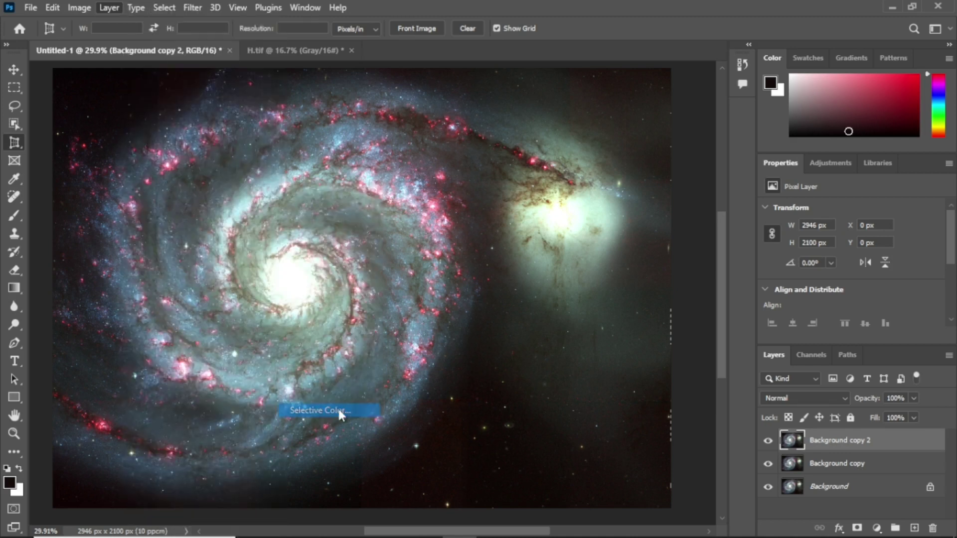
click(591, 157)
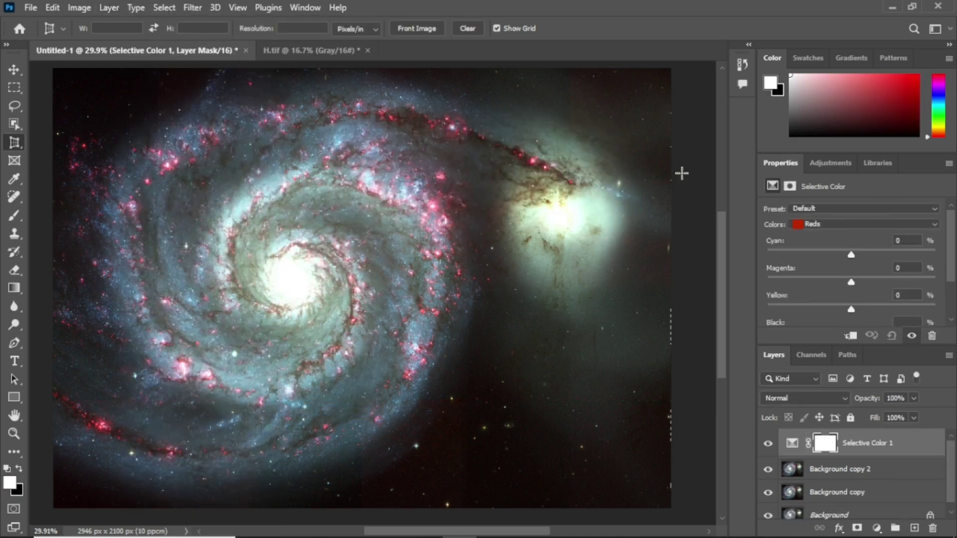
- Adjust the Blacks in the Selective Color layer to Cyan +12% and Magenta +13%
click(933, 224)
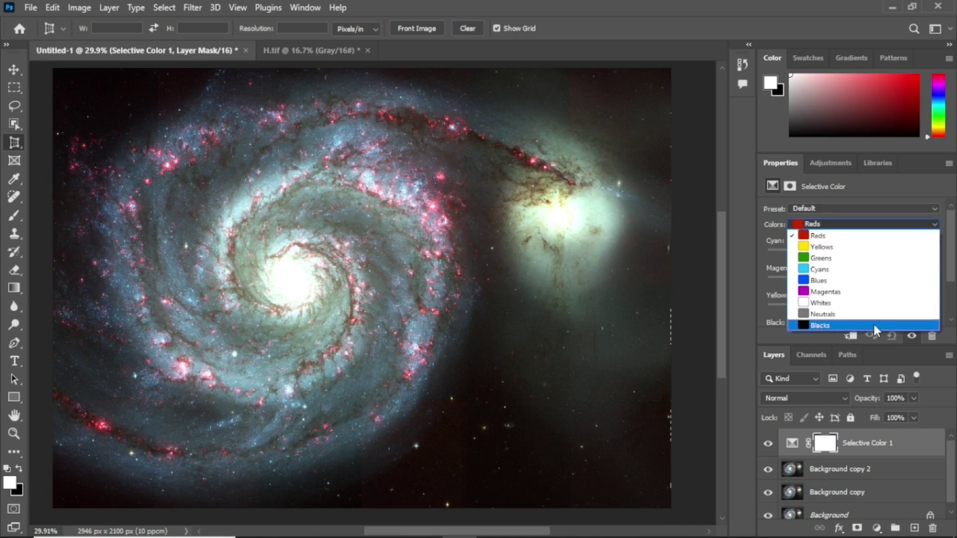
click(874, 325)
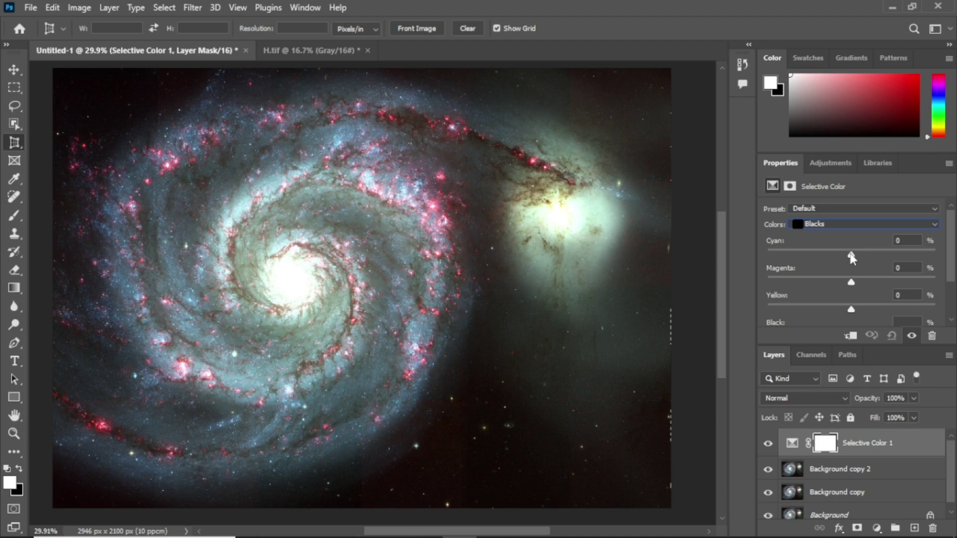
mouse_move(850, 256)
mouse_down()
mouse_move(861, 254)
mouse_move(852, 258)
mouse_up()
drag(858, 257, 862, 258)
drag(858, 280, 858, 281)
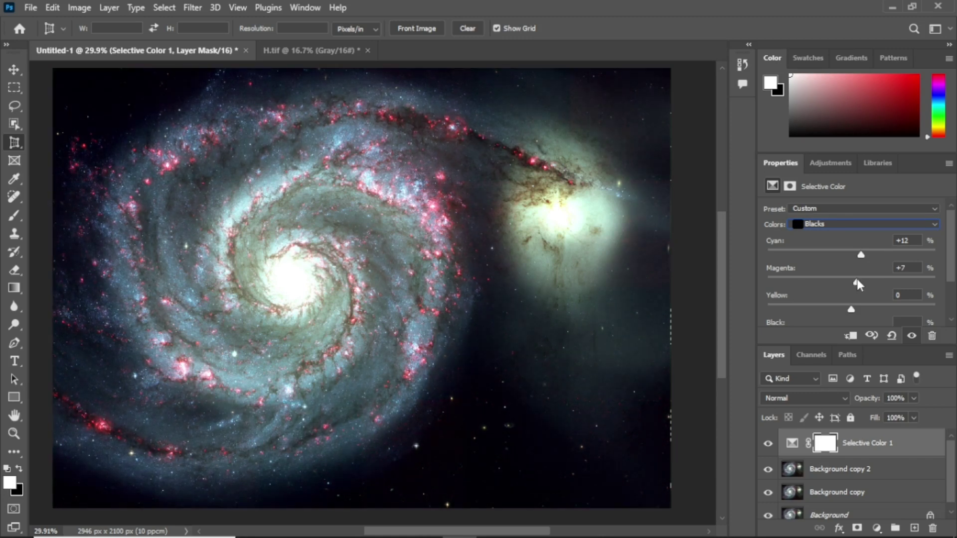
drag(856, 280, 862, 281)
- Switch to Chrome to compare the background colour with NASA's Messier 51 image, and return to Photoshop
mouse_move(518, 531)
mouse_move(394, 524)
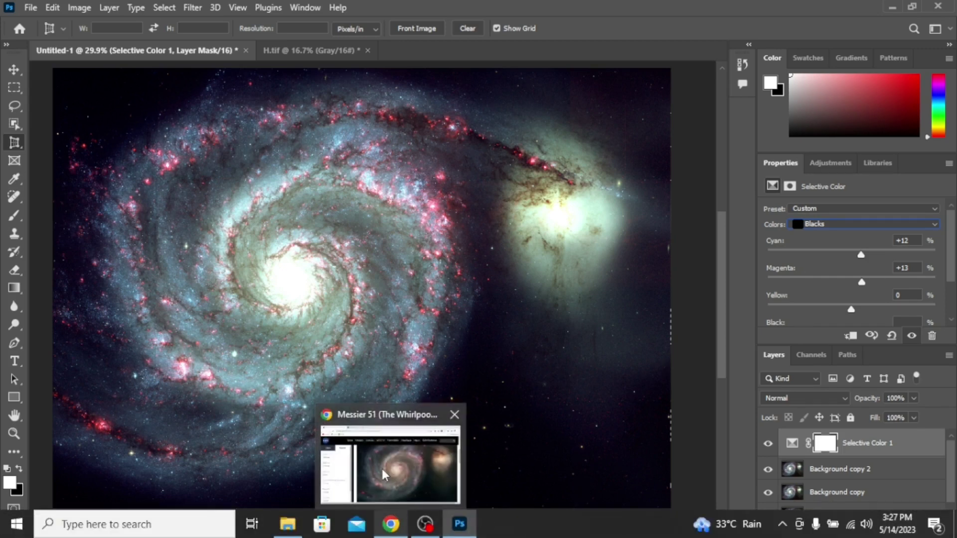
click(381, 466)
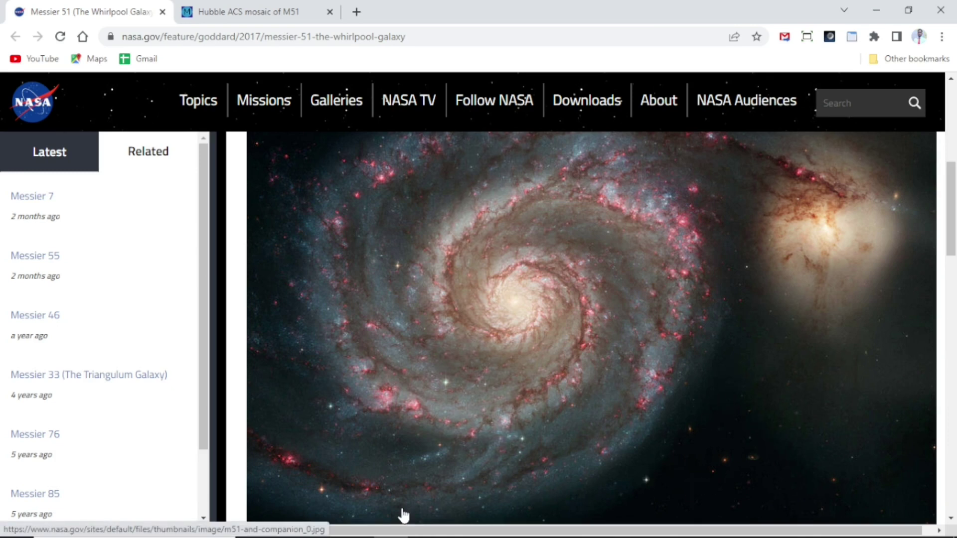
click(868, 2)
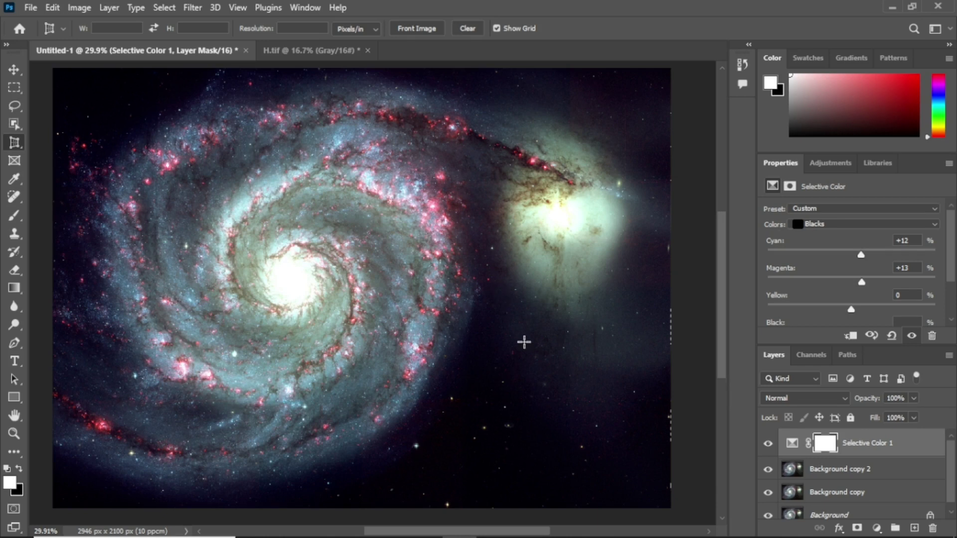
- Flatten all layers of the galaxy image, including the Selective Color adjustment, into a single Background layer
right_click(847, 511)
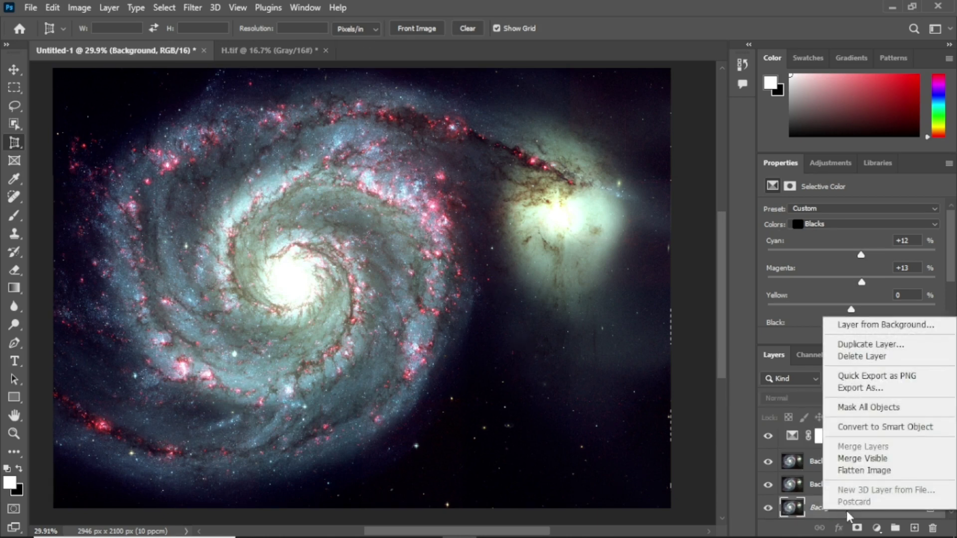
click(817, 510)
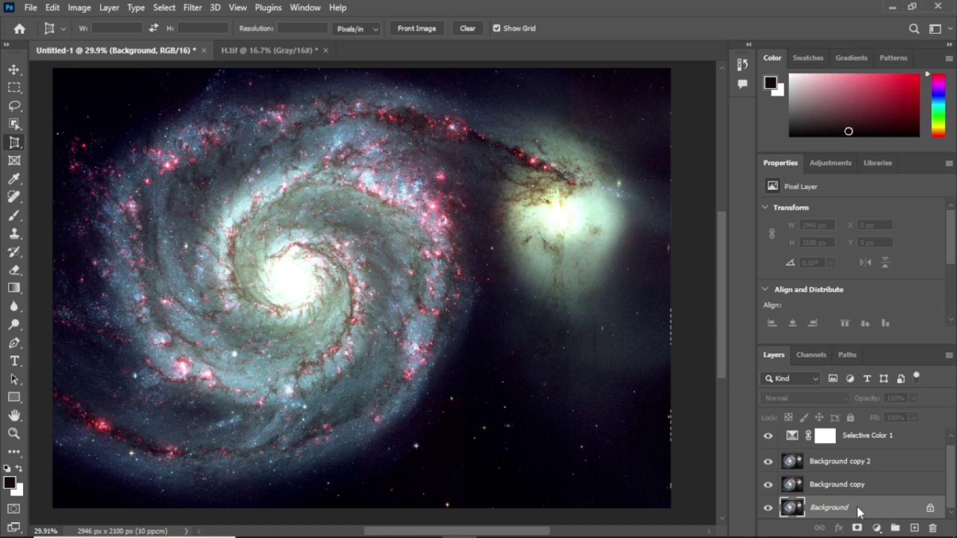
right_click(857, 507)
click(895, 469)
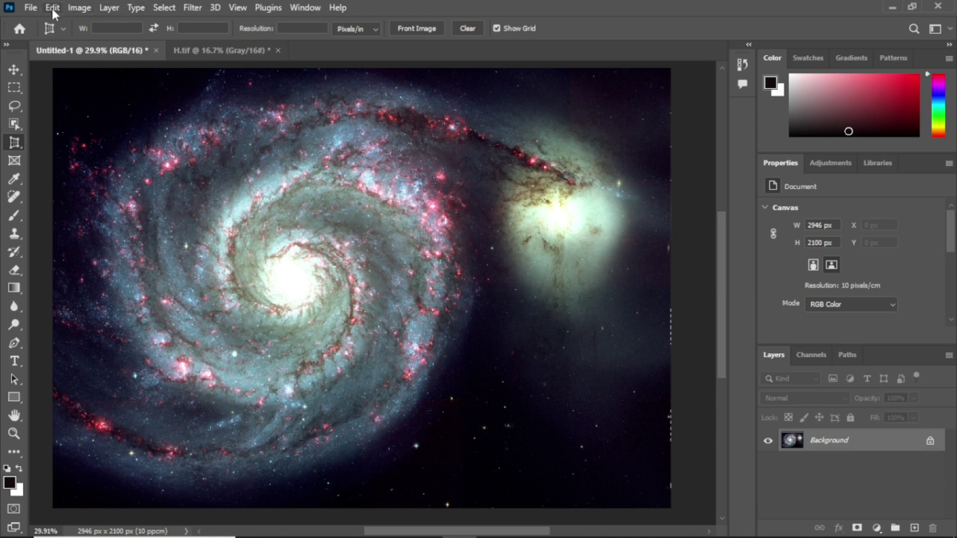
- Save the flattened image as M51 in PNG format in the M51 folder, using the large file size (fastest saving) option
click(31, 8)
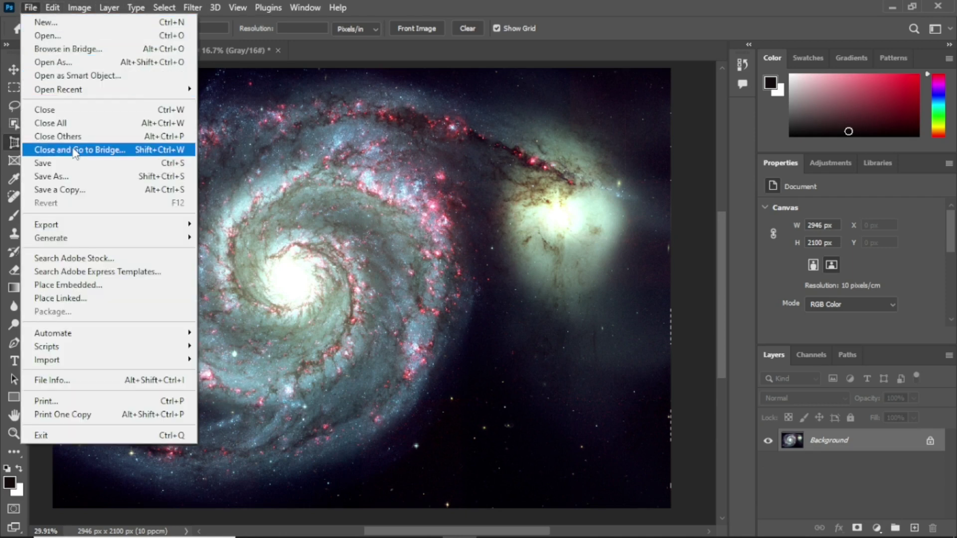
click(85, 176)
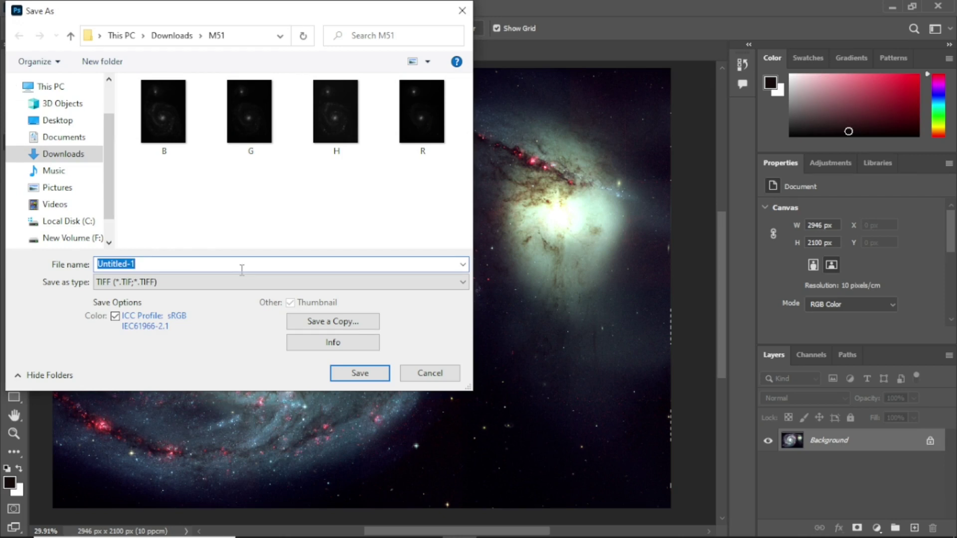
text(M51)
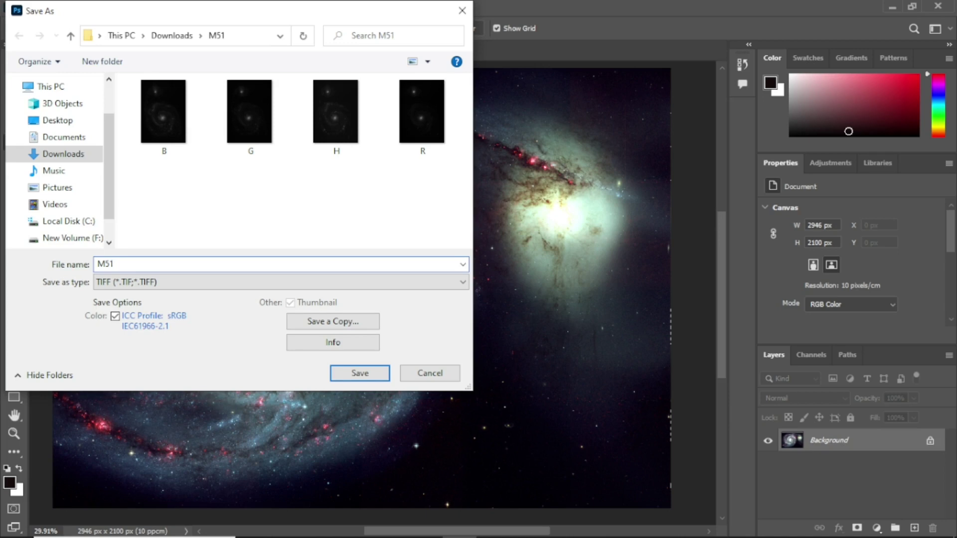
click(463, 283)
click(399, 357)
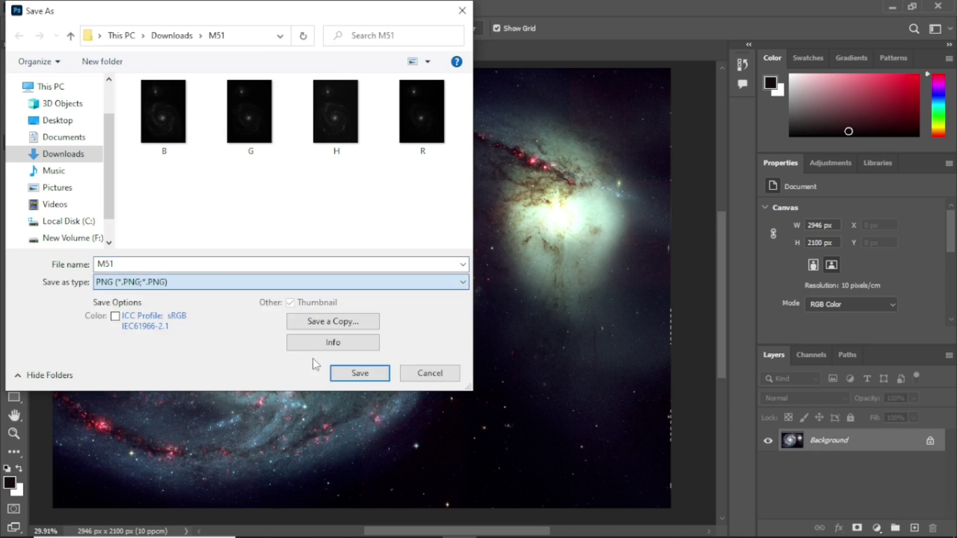
click(358, 378)
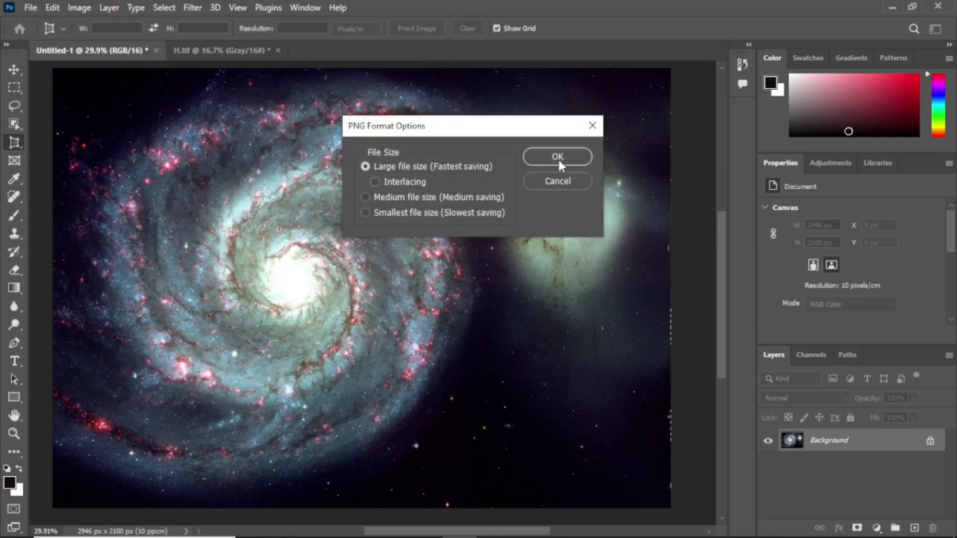
click(557, 157)
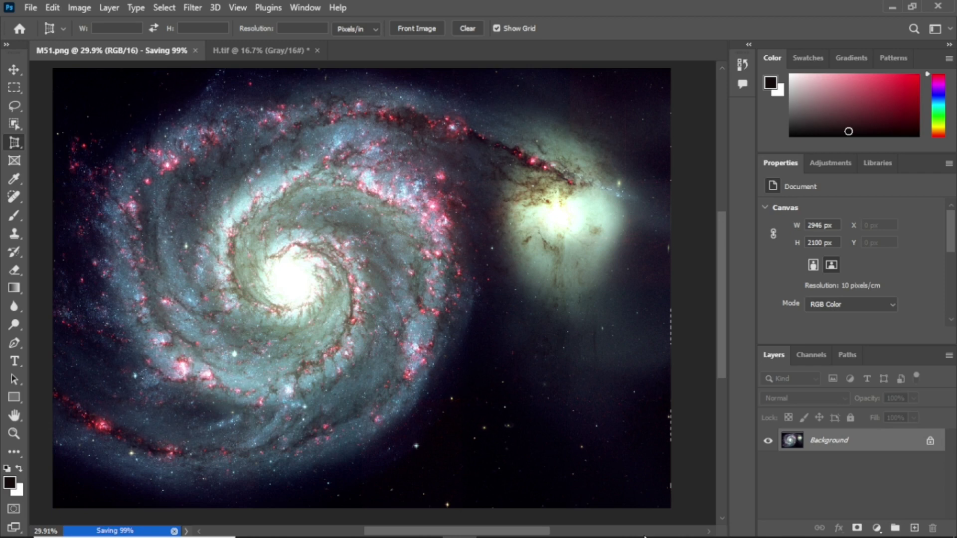